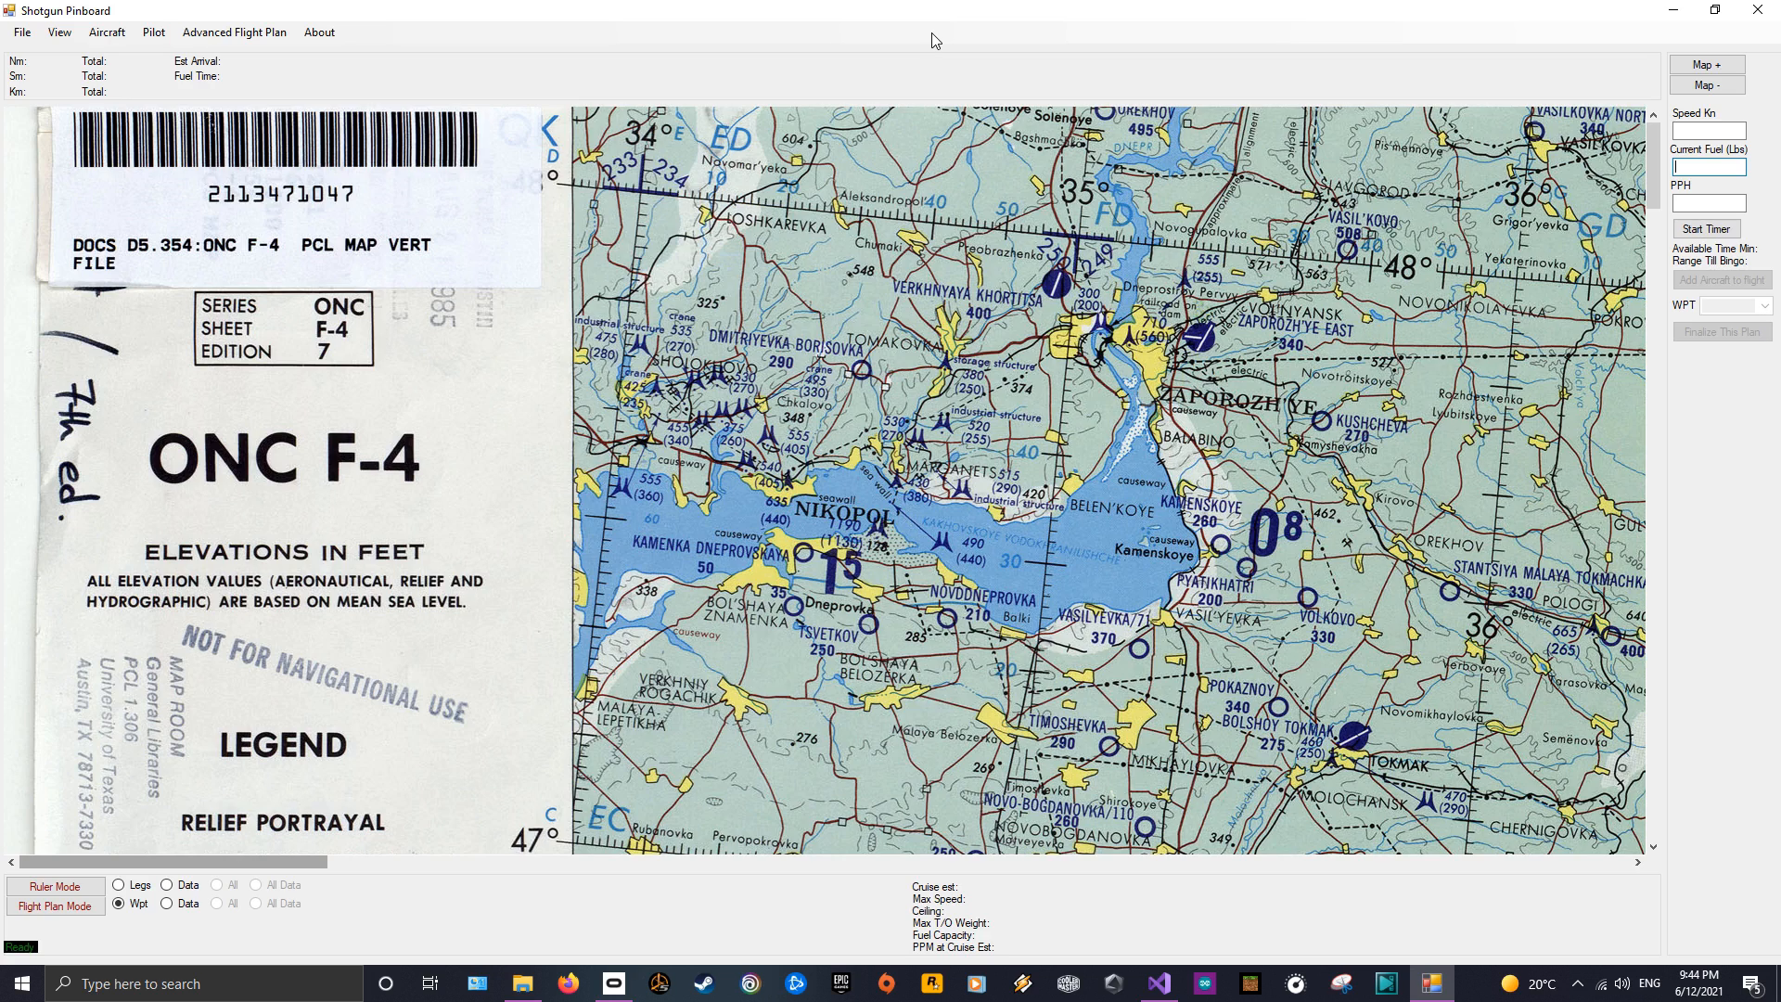
click(25, 37)
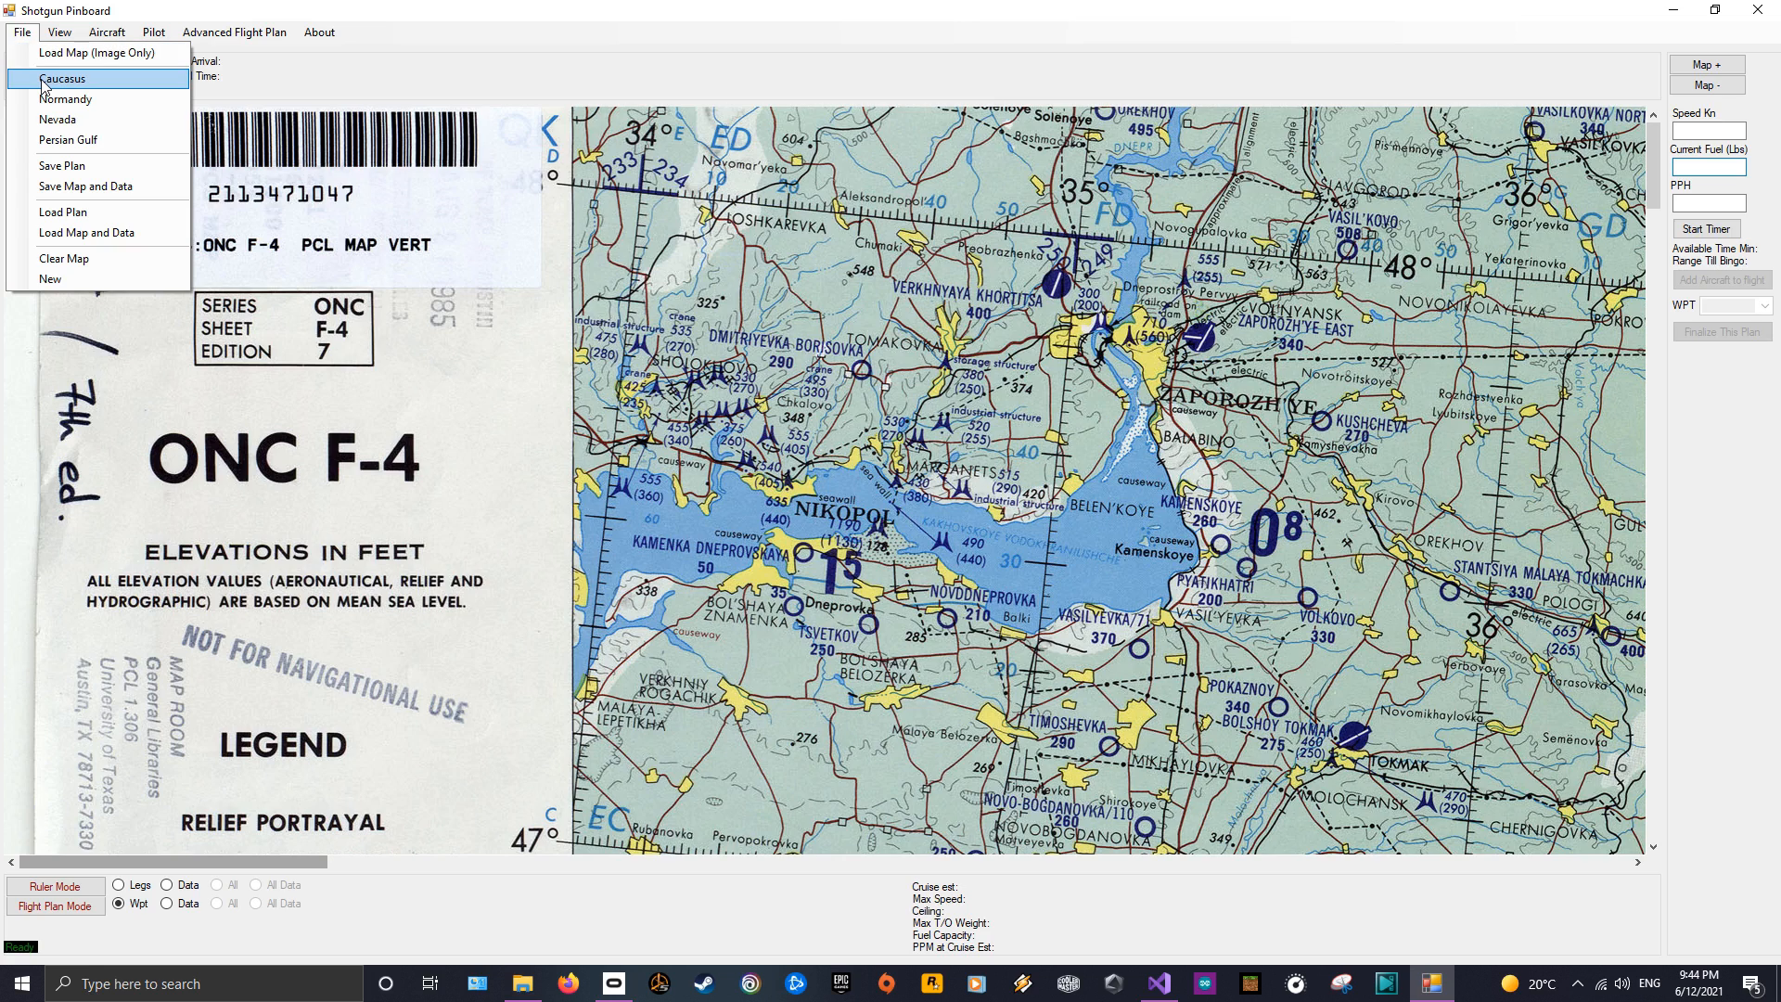
click(132, 4)
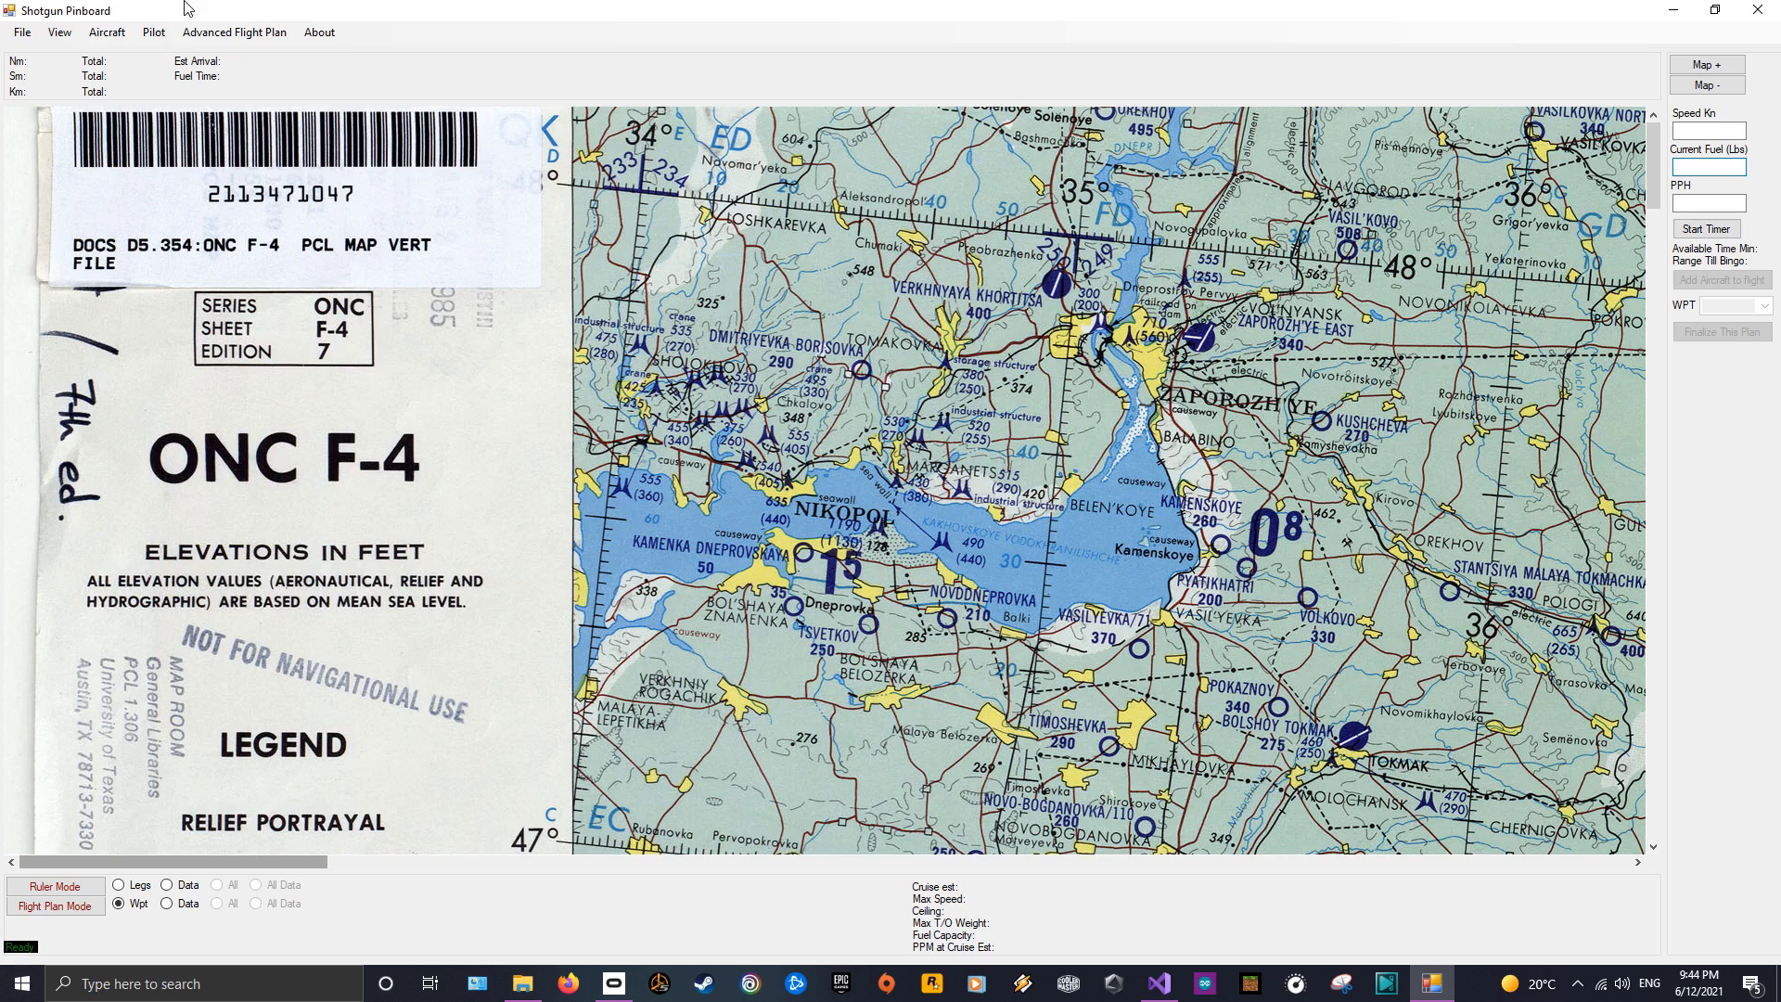
In ruler mode, draw a ruler about 14.8 Nm long from Verkhnyaya Khortitsa airfield to Zaporozh'ye East and accept its existing distance.
click(55, 886)
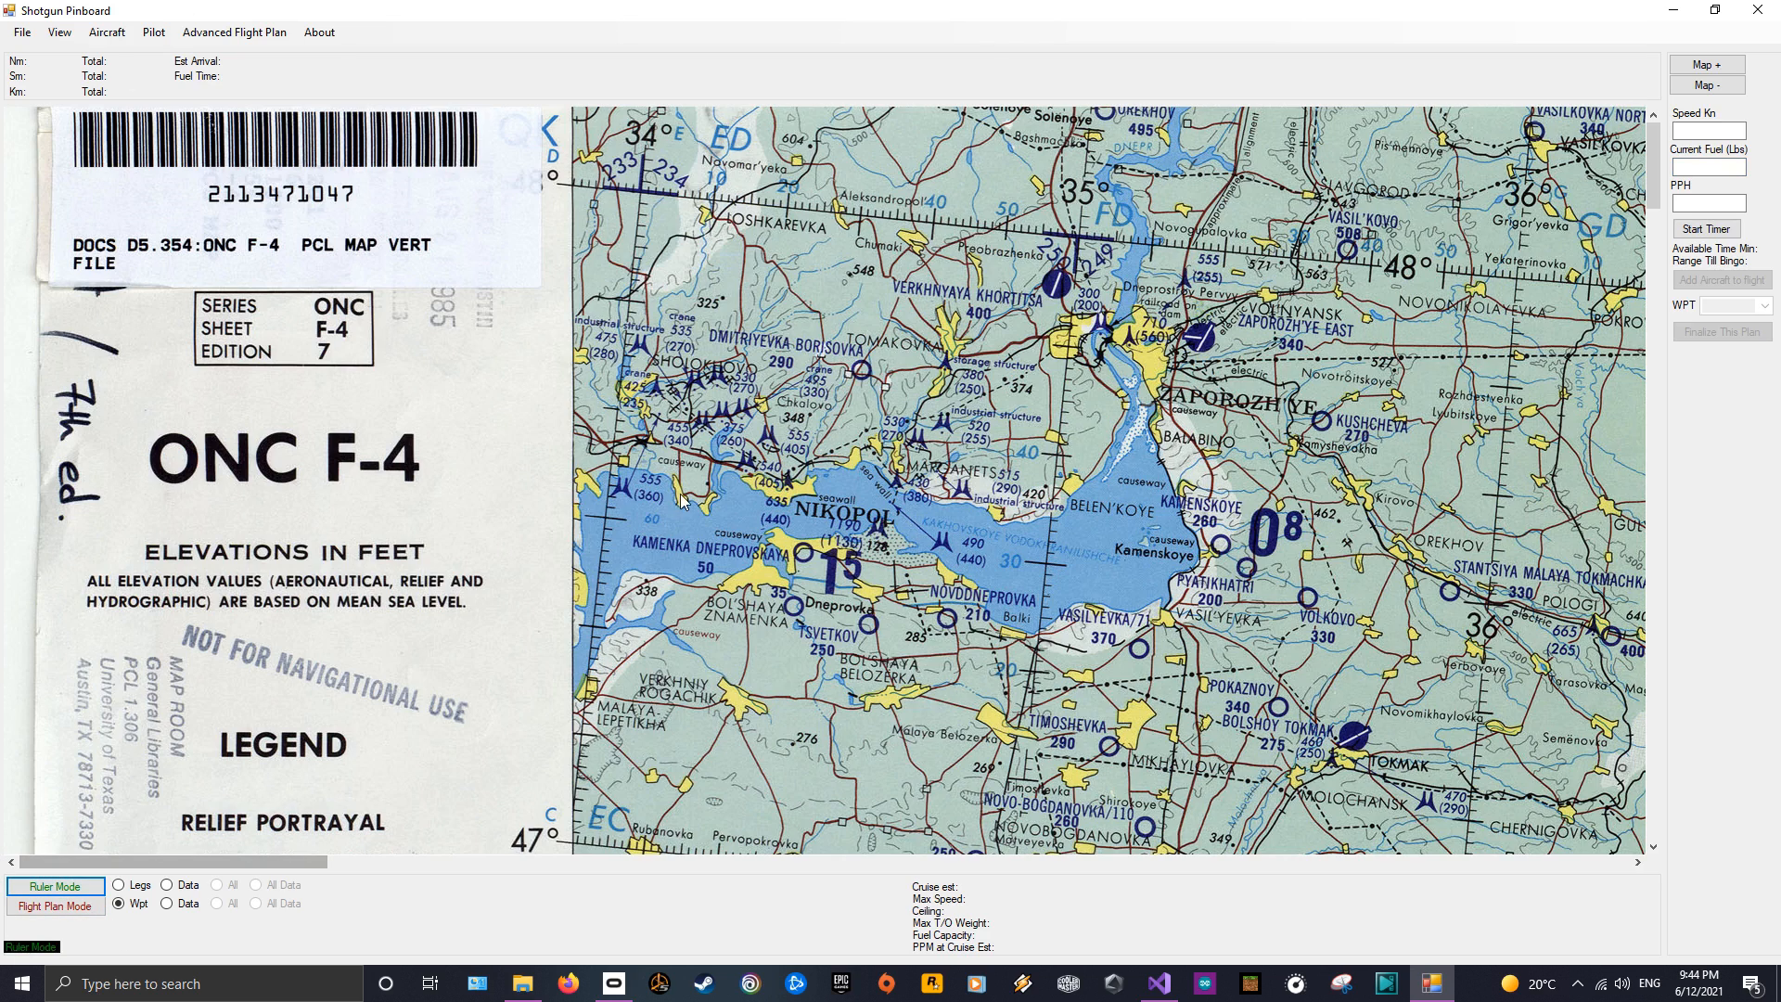
drag(1057, 285, 1198, 336)
right_click(1204, 341)
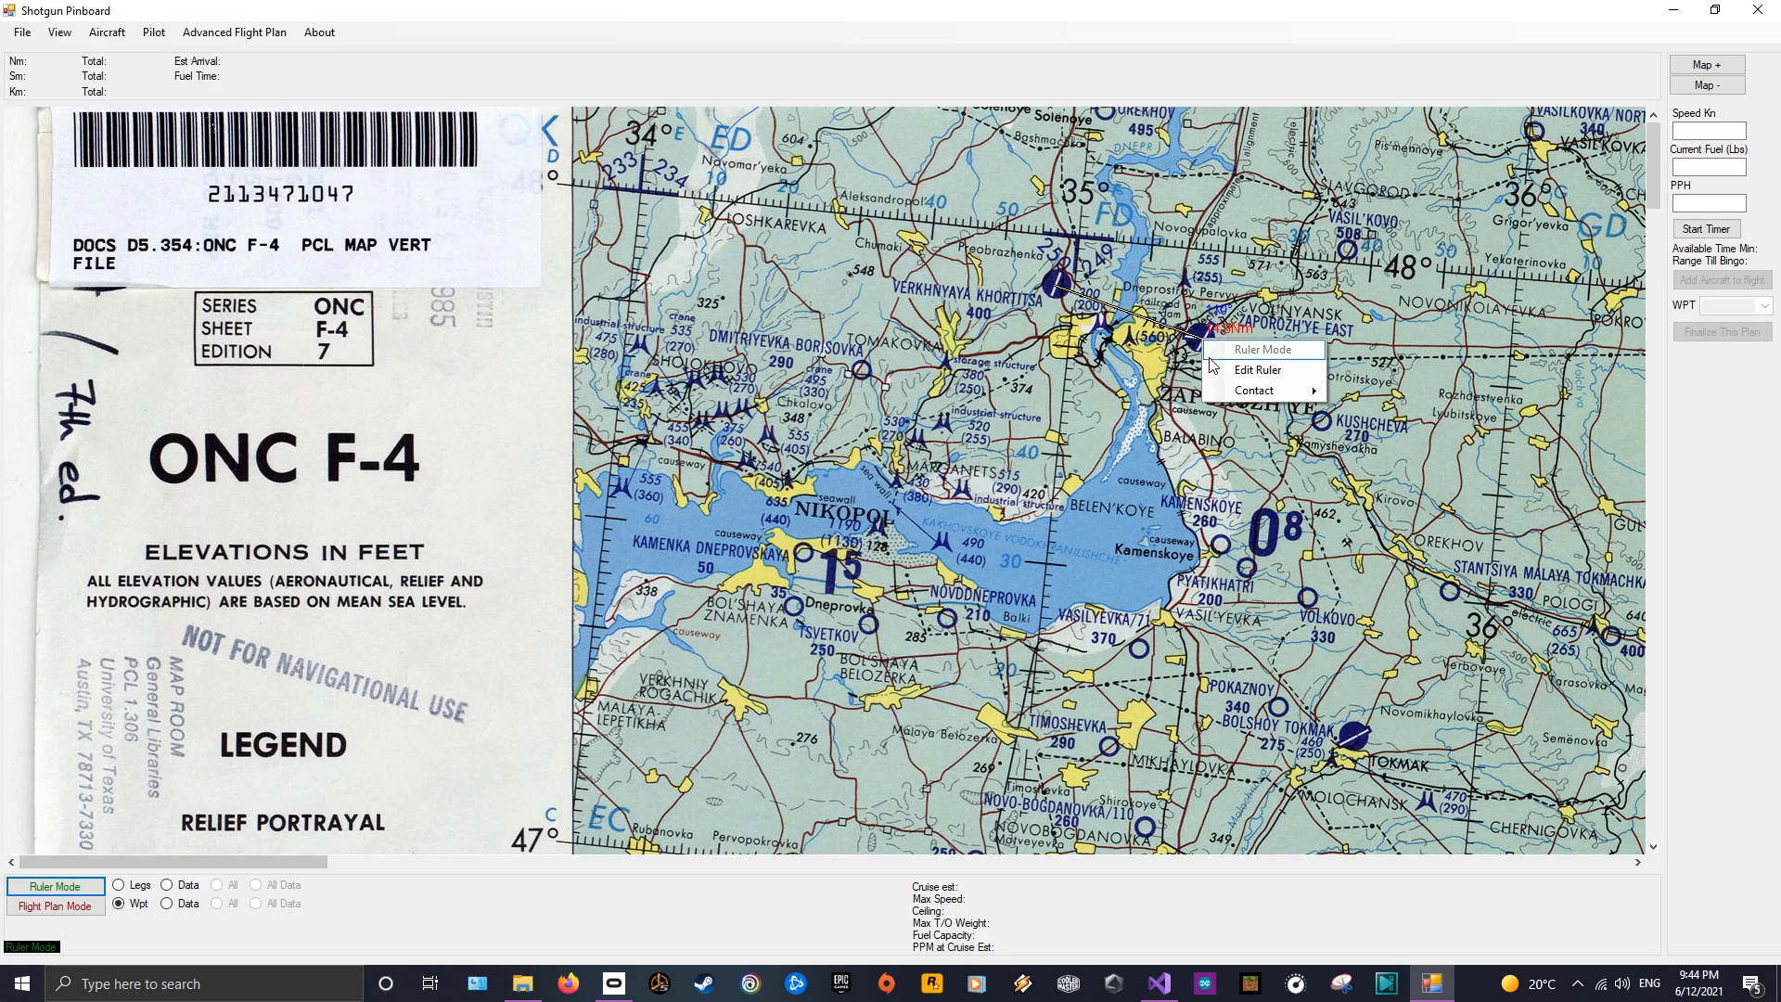
click(1223, 370)
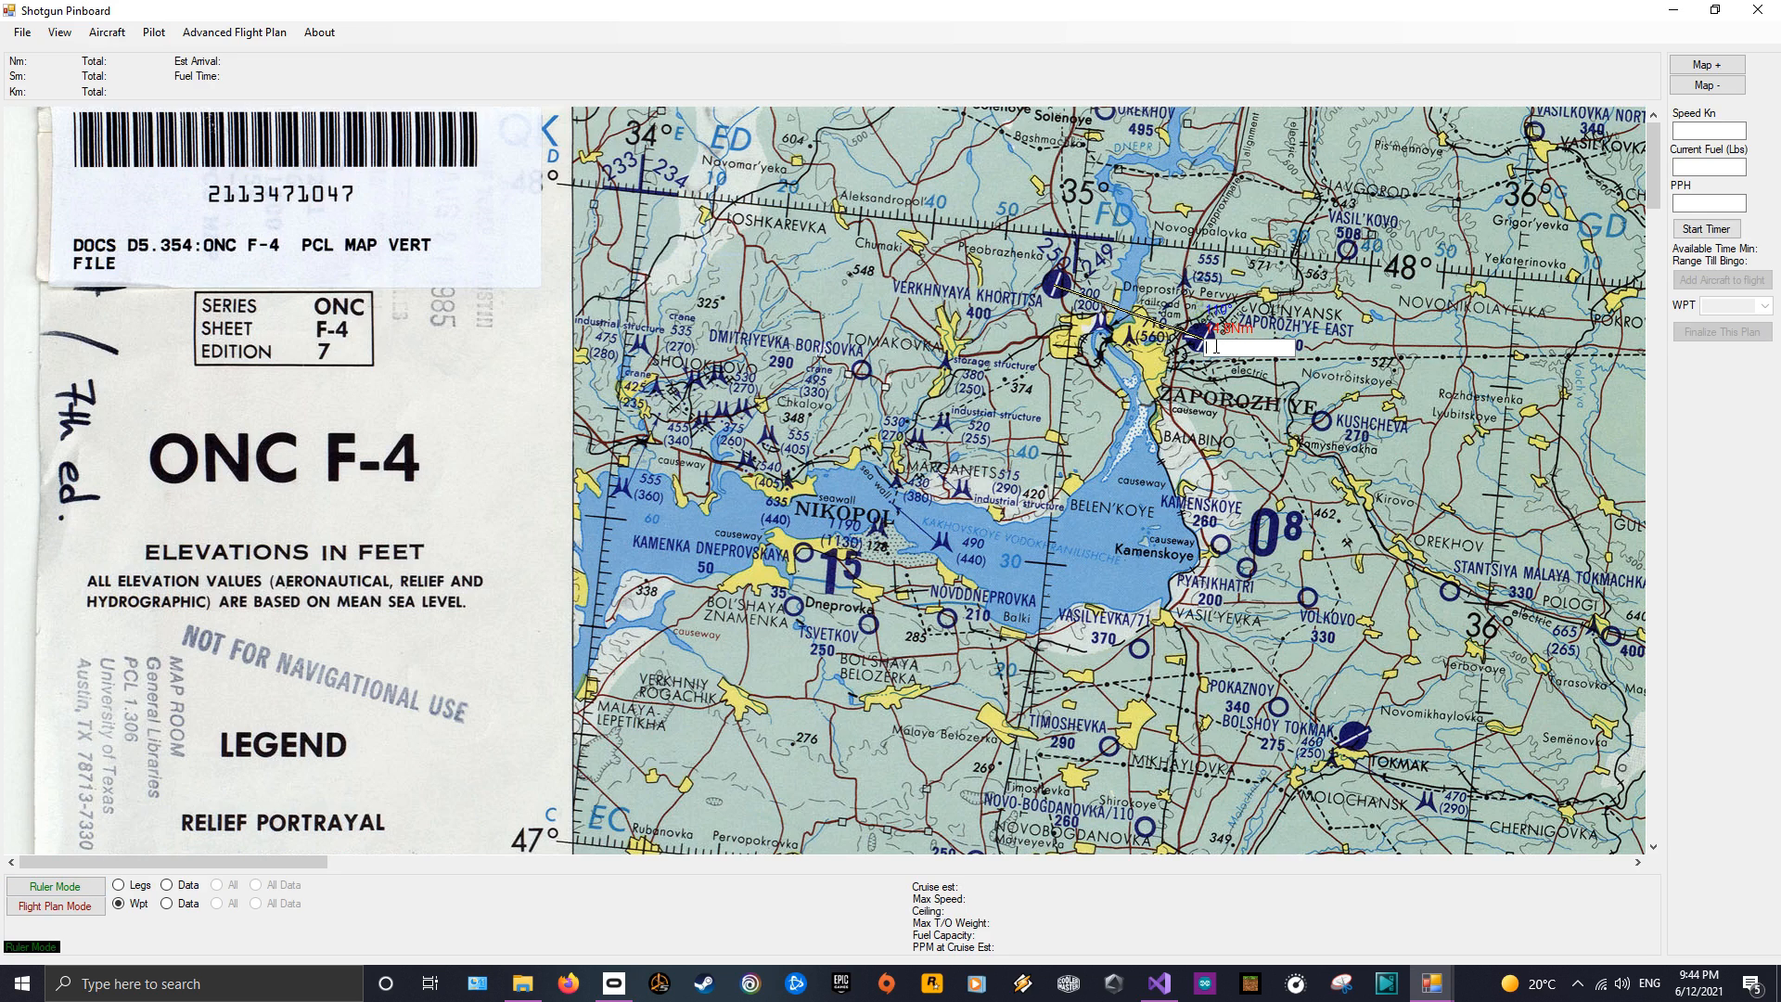
key(Return)
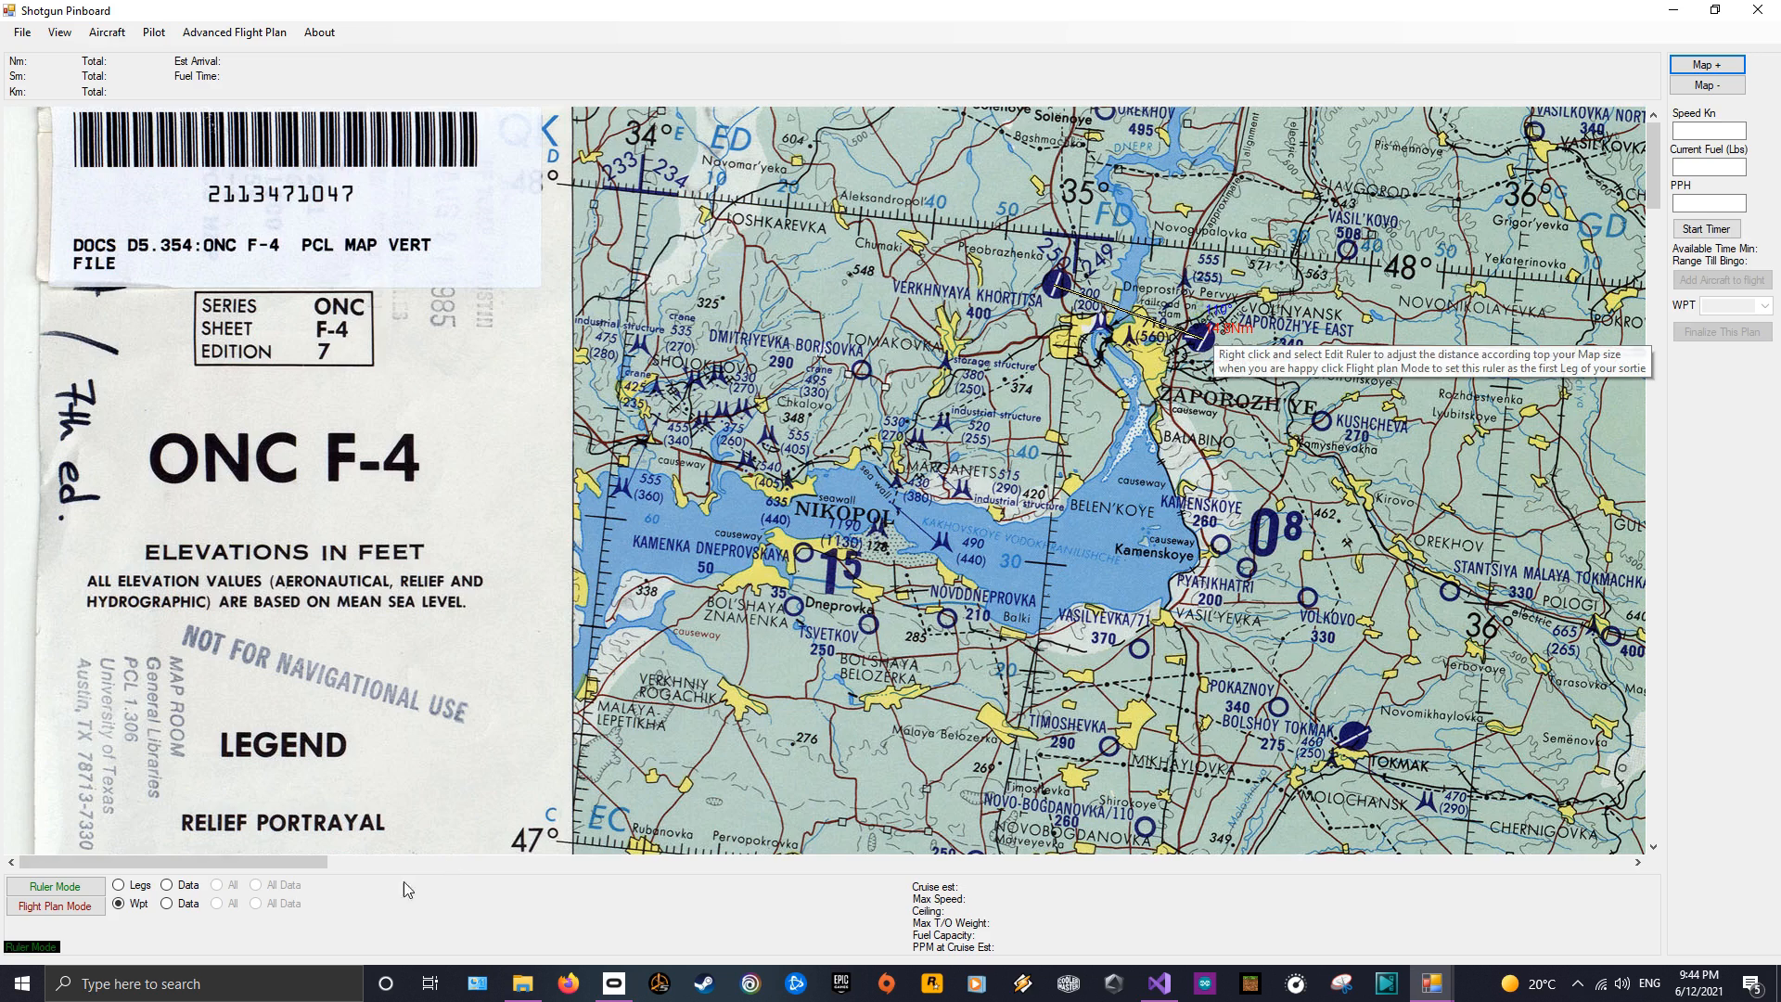
Switch to flight plan mode and set the ruler between the two airfields as the first leg of the sortie.
click(65, 905)
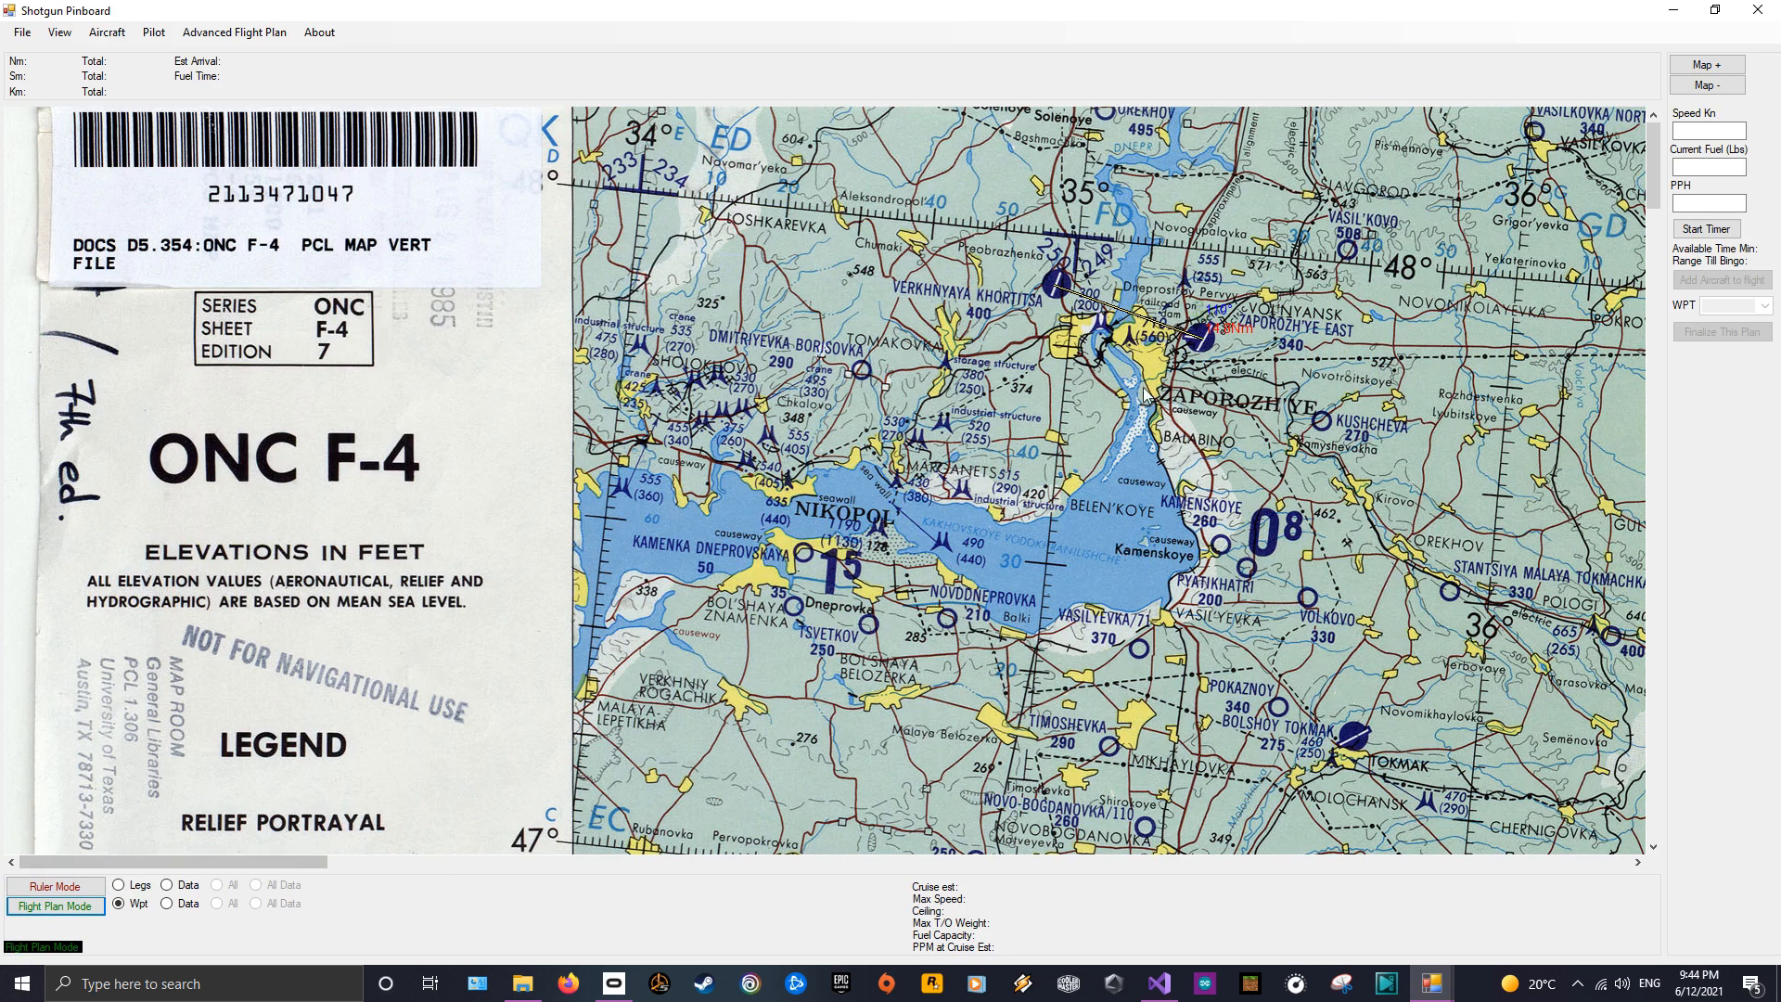
right_click(1143, 325)
click(1176, 348)
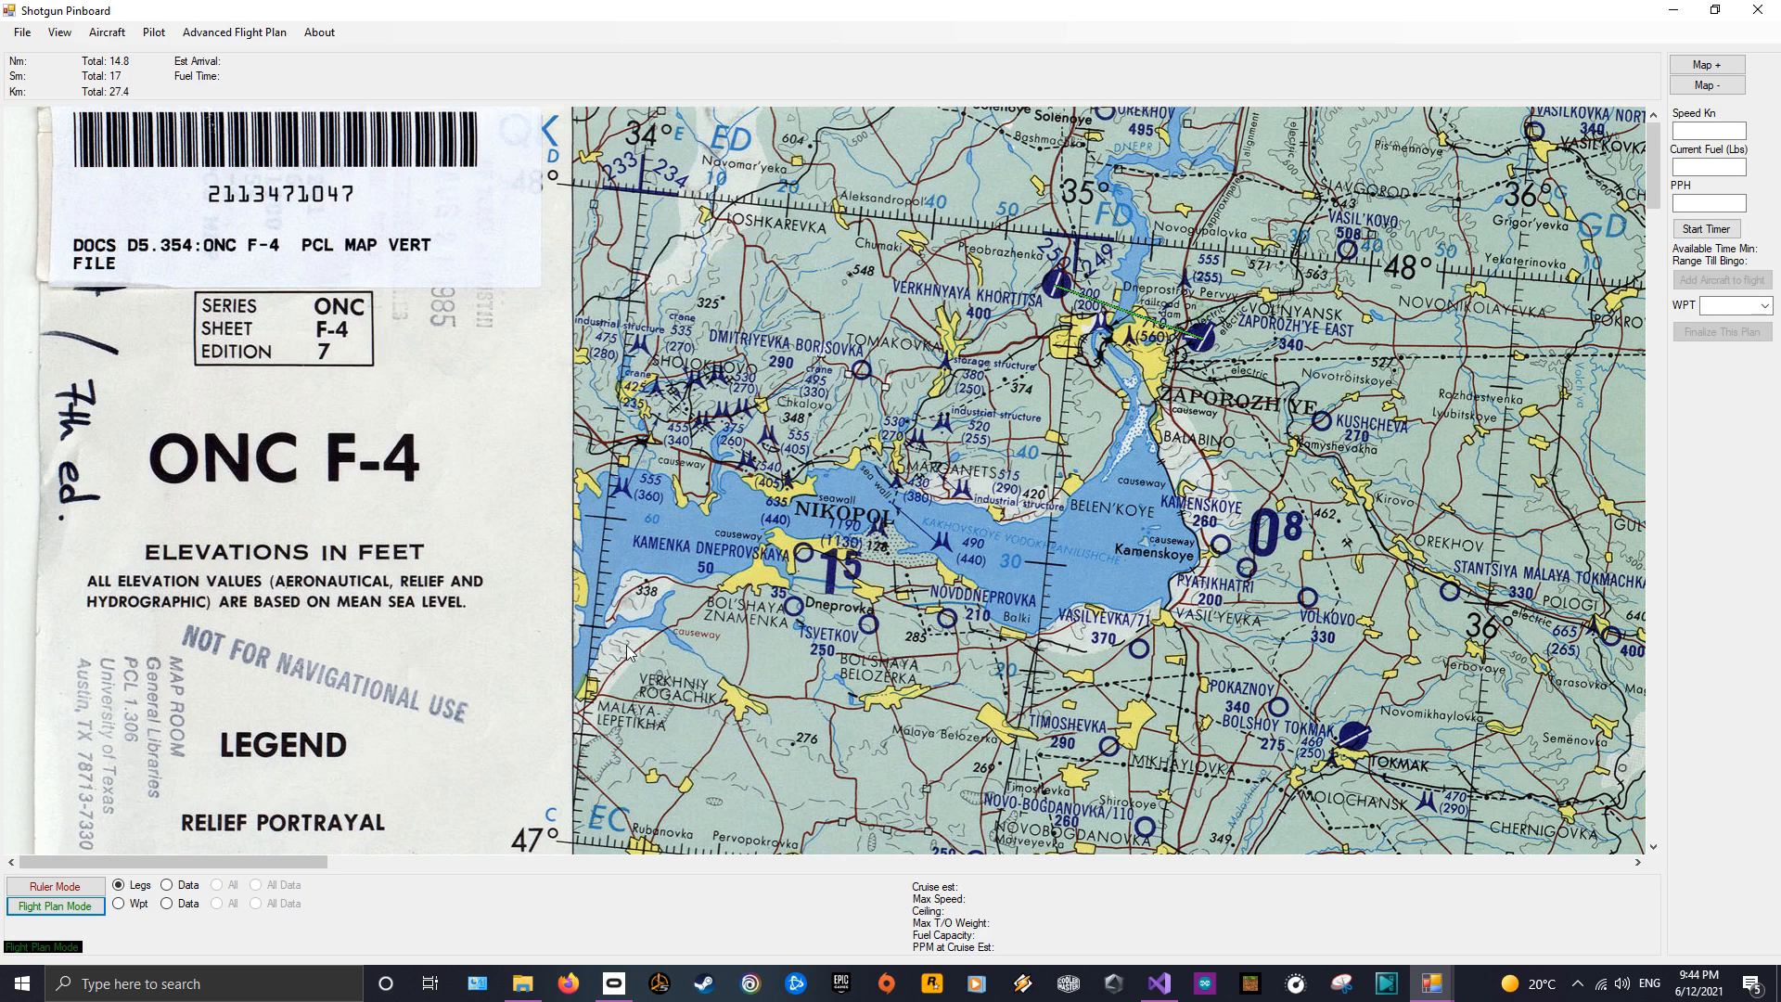
Move both ends of the first leg beneath the ONC F-4 title in the blank margin and add a waypoint east of it.
drag(1054, 283, 105, 526)
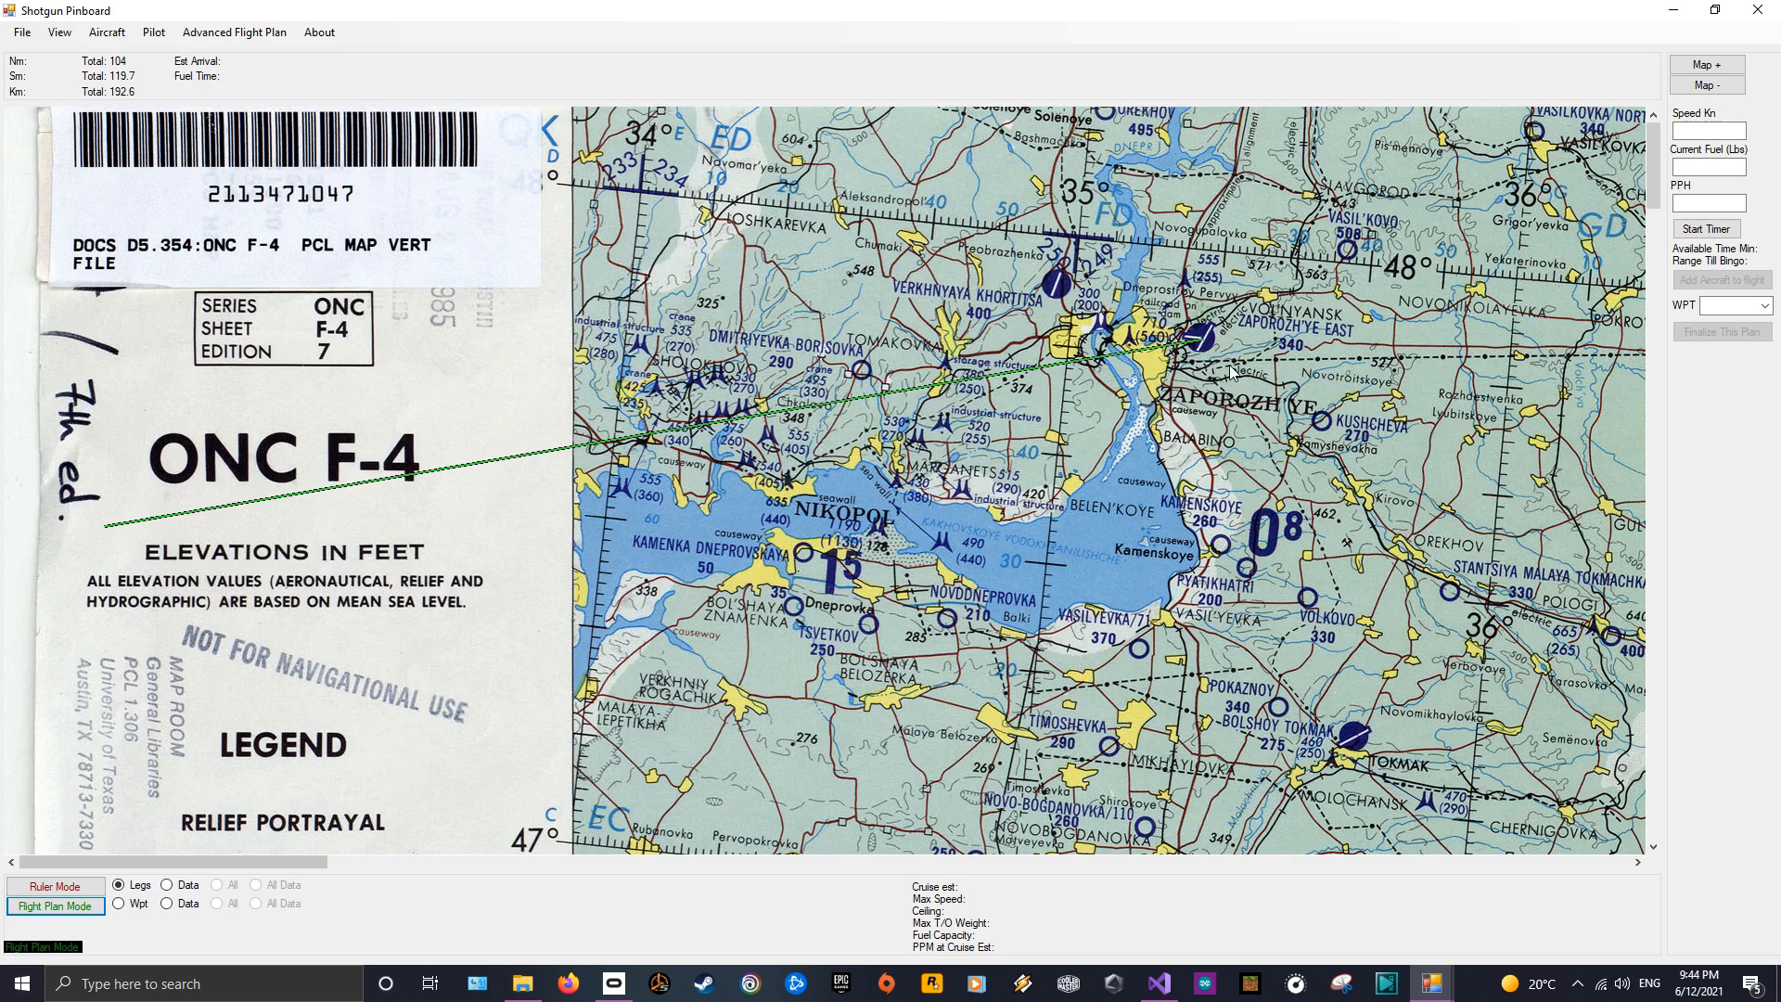
drag(1199, 338, 254, 505)
right_click(432, 513)
click(461, 524)
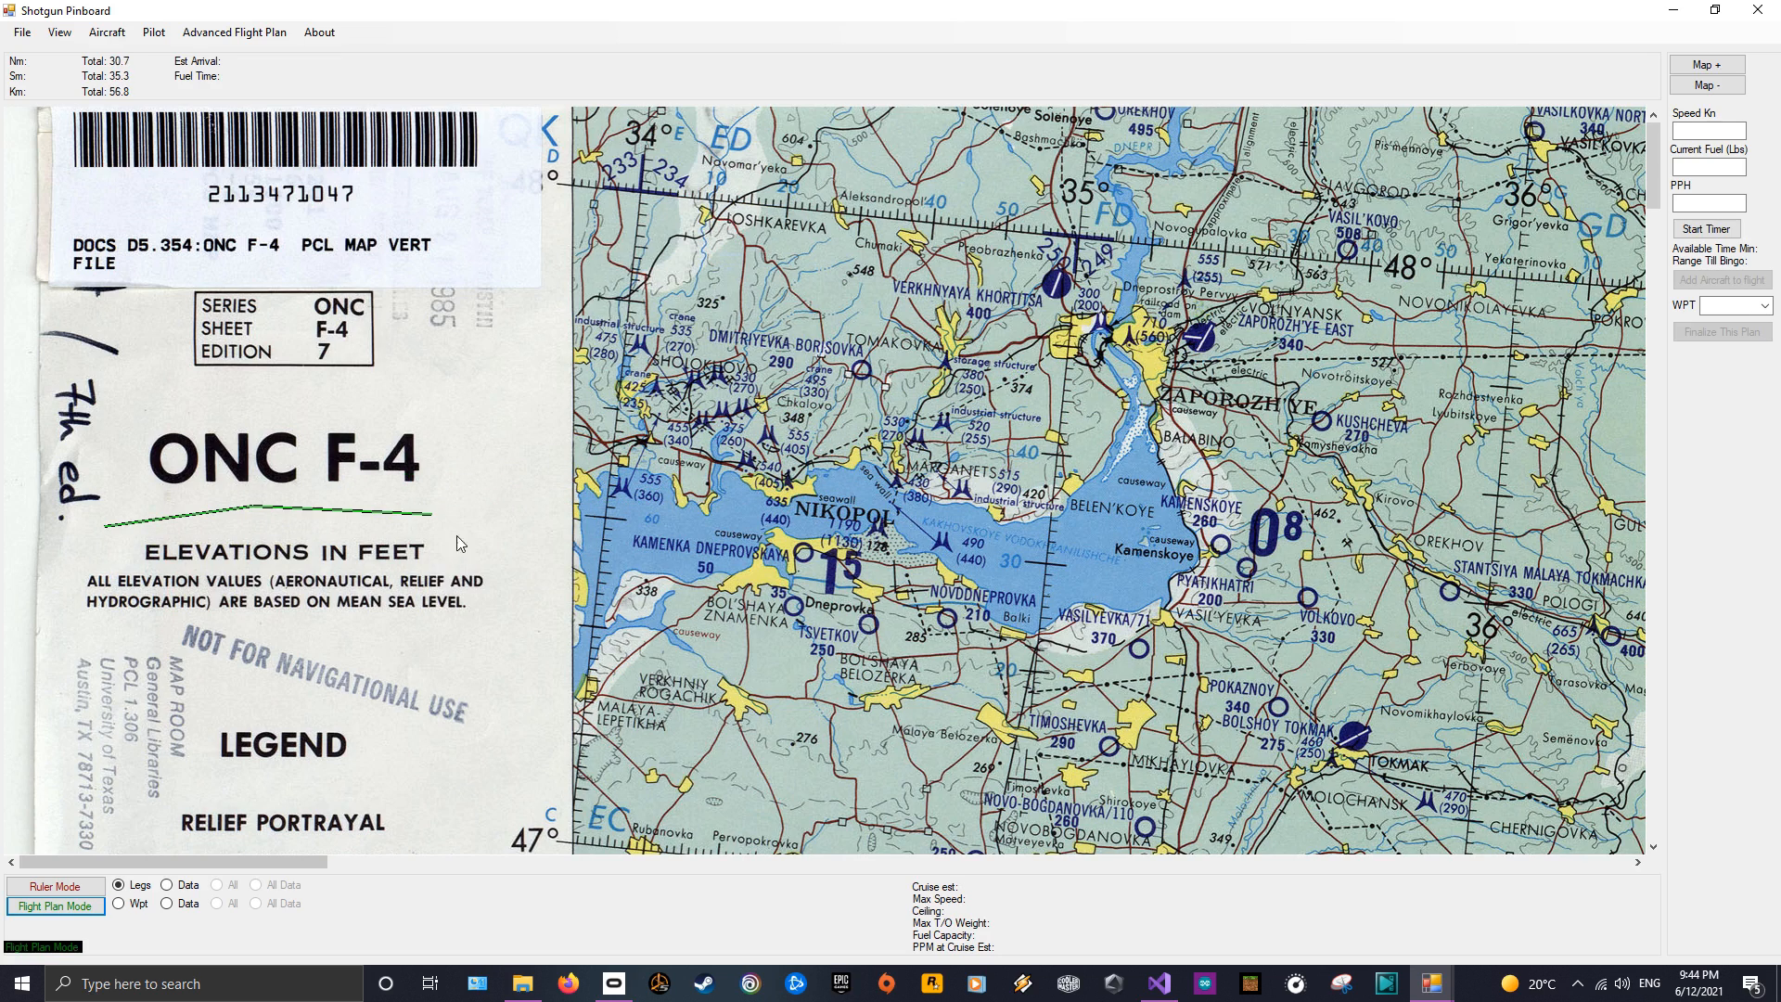
Add another waypoint near the chart's edge, show the leg data, and adjust the route so the last leg is about 10.6 Nm.
right_click(497, 452)
click(527, 464)
click(167, 885)
drag(433, 516, 527, 479)
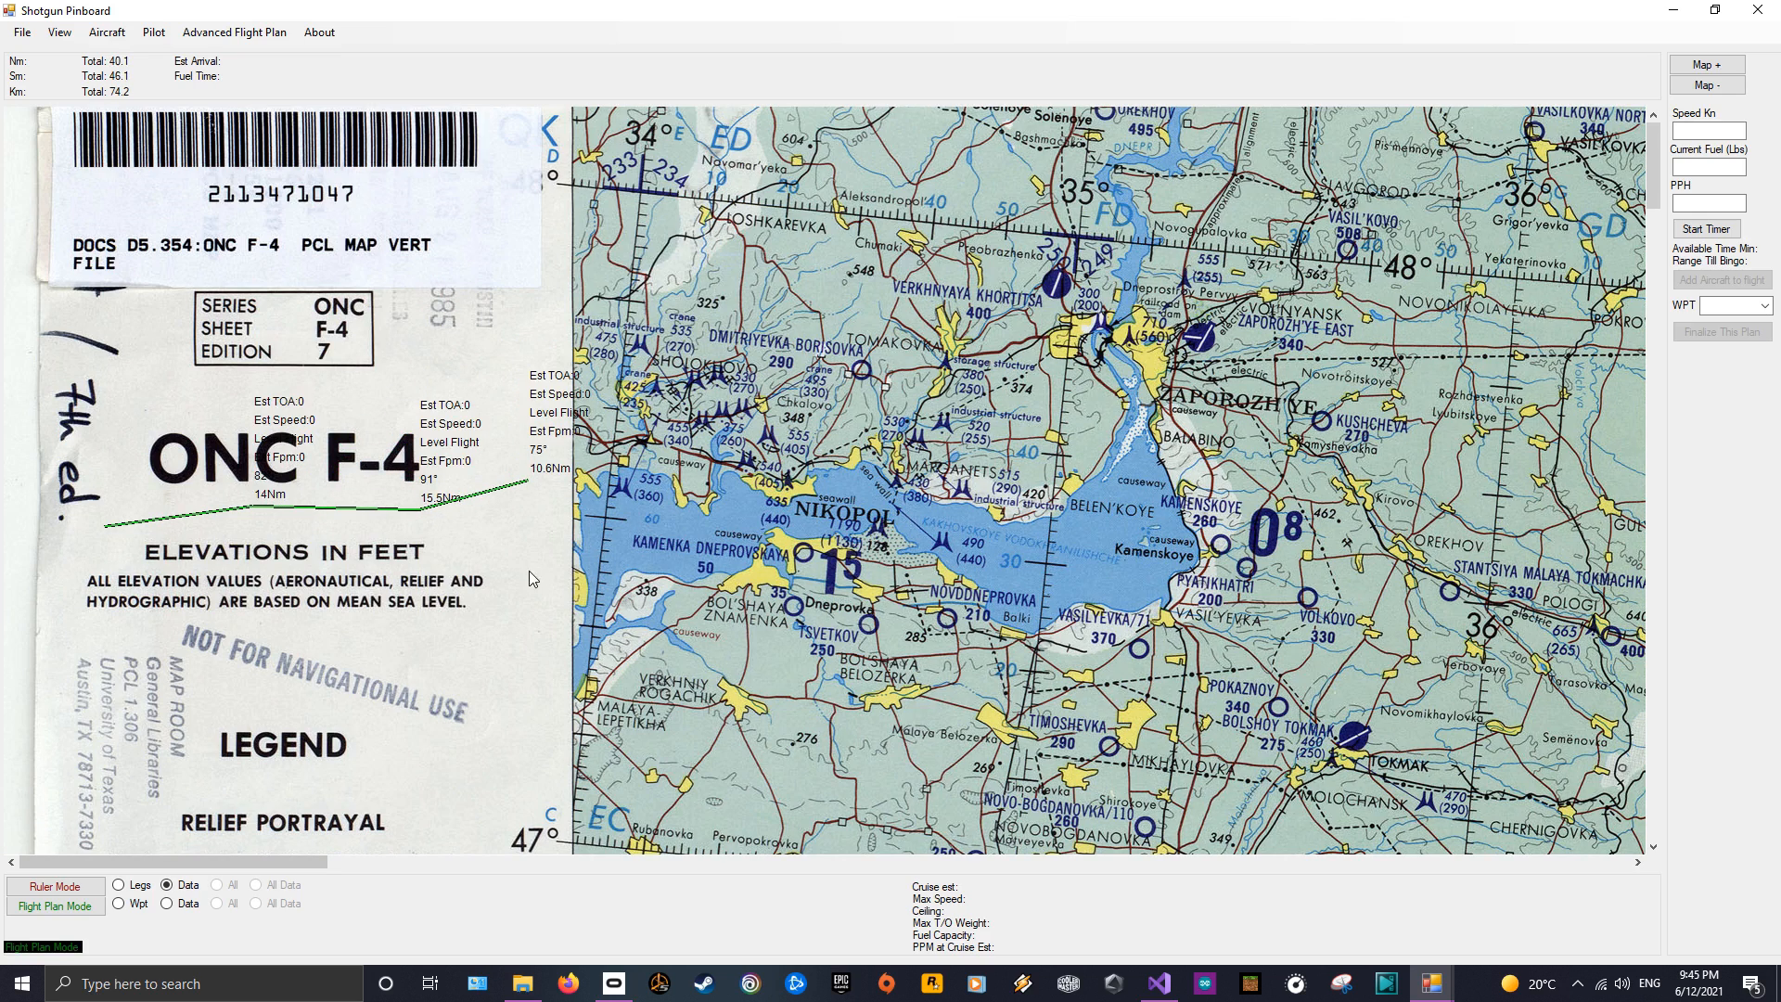
Select the A10C Warthog as the aircraft and nudge the initial waypoint slightly south to recalculate the flight estimates.
click(111, 32)
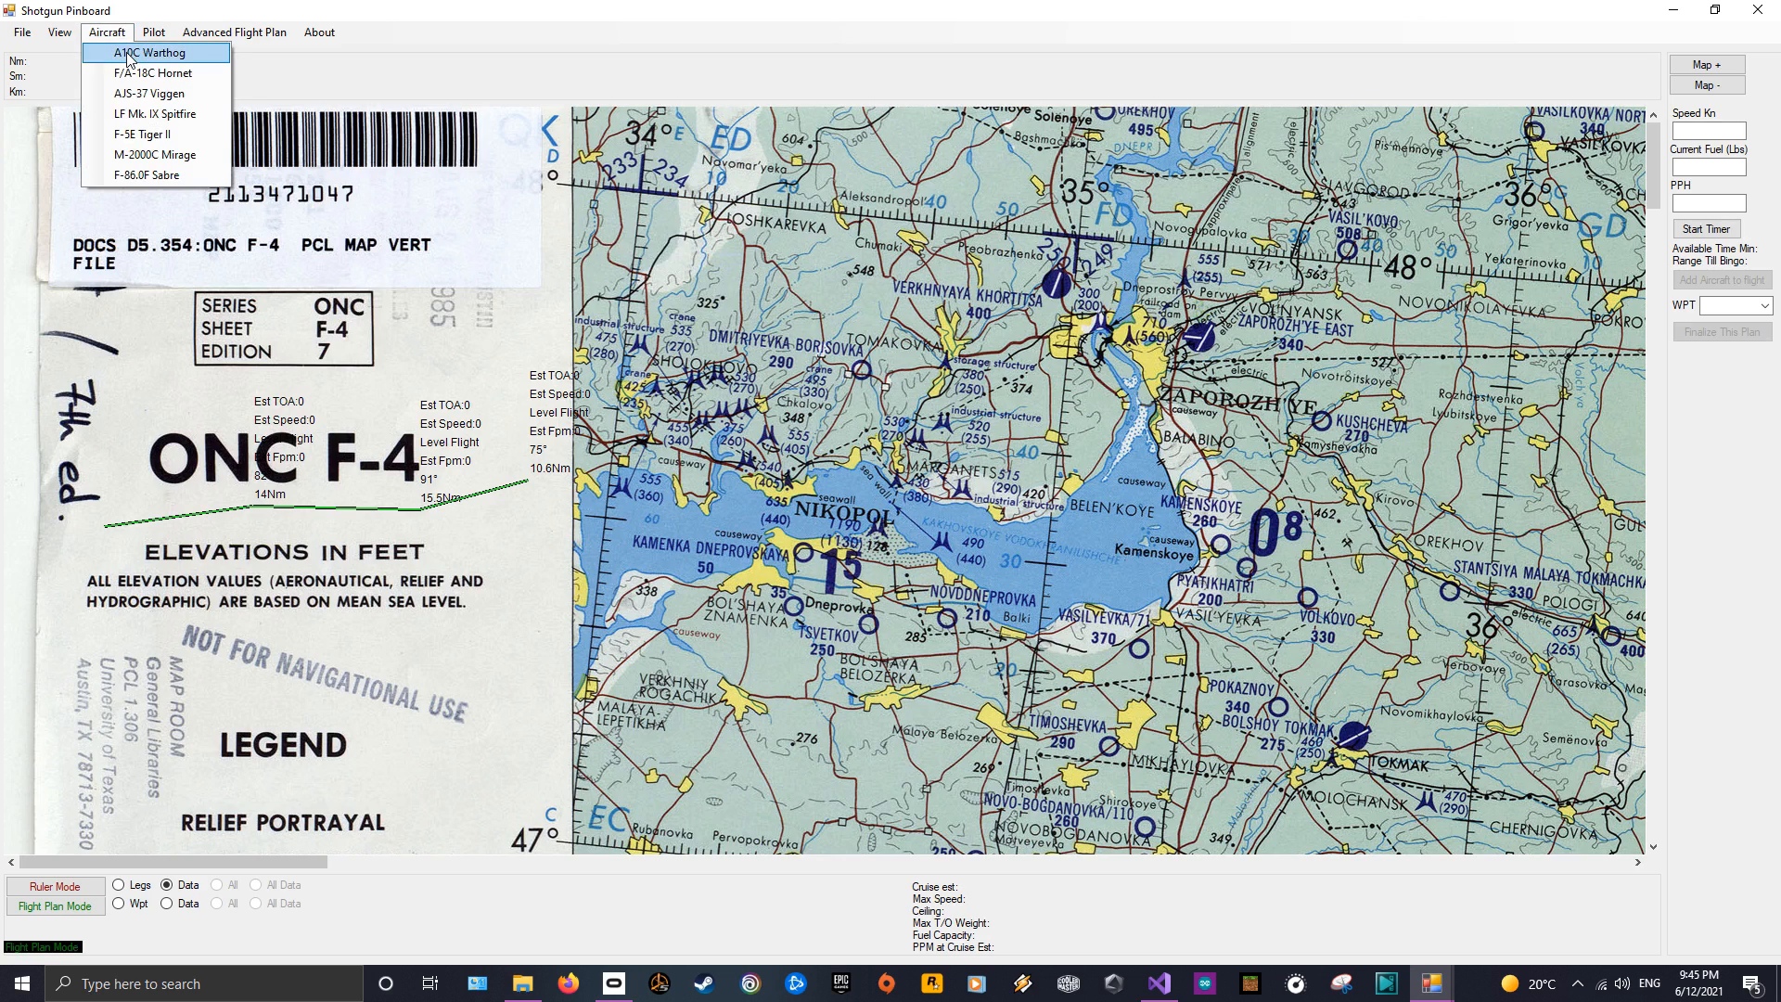
click(129, 52)
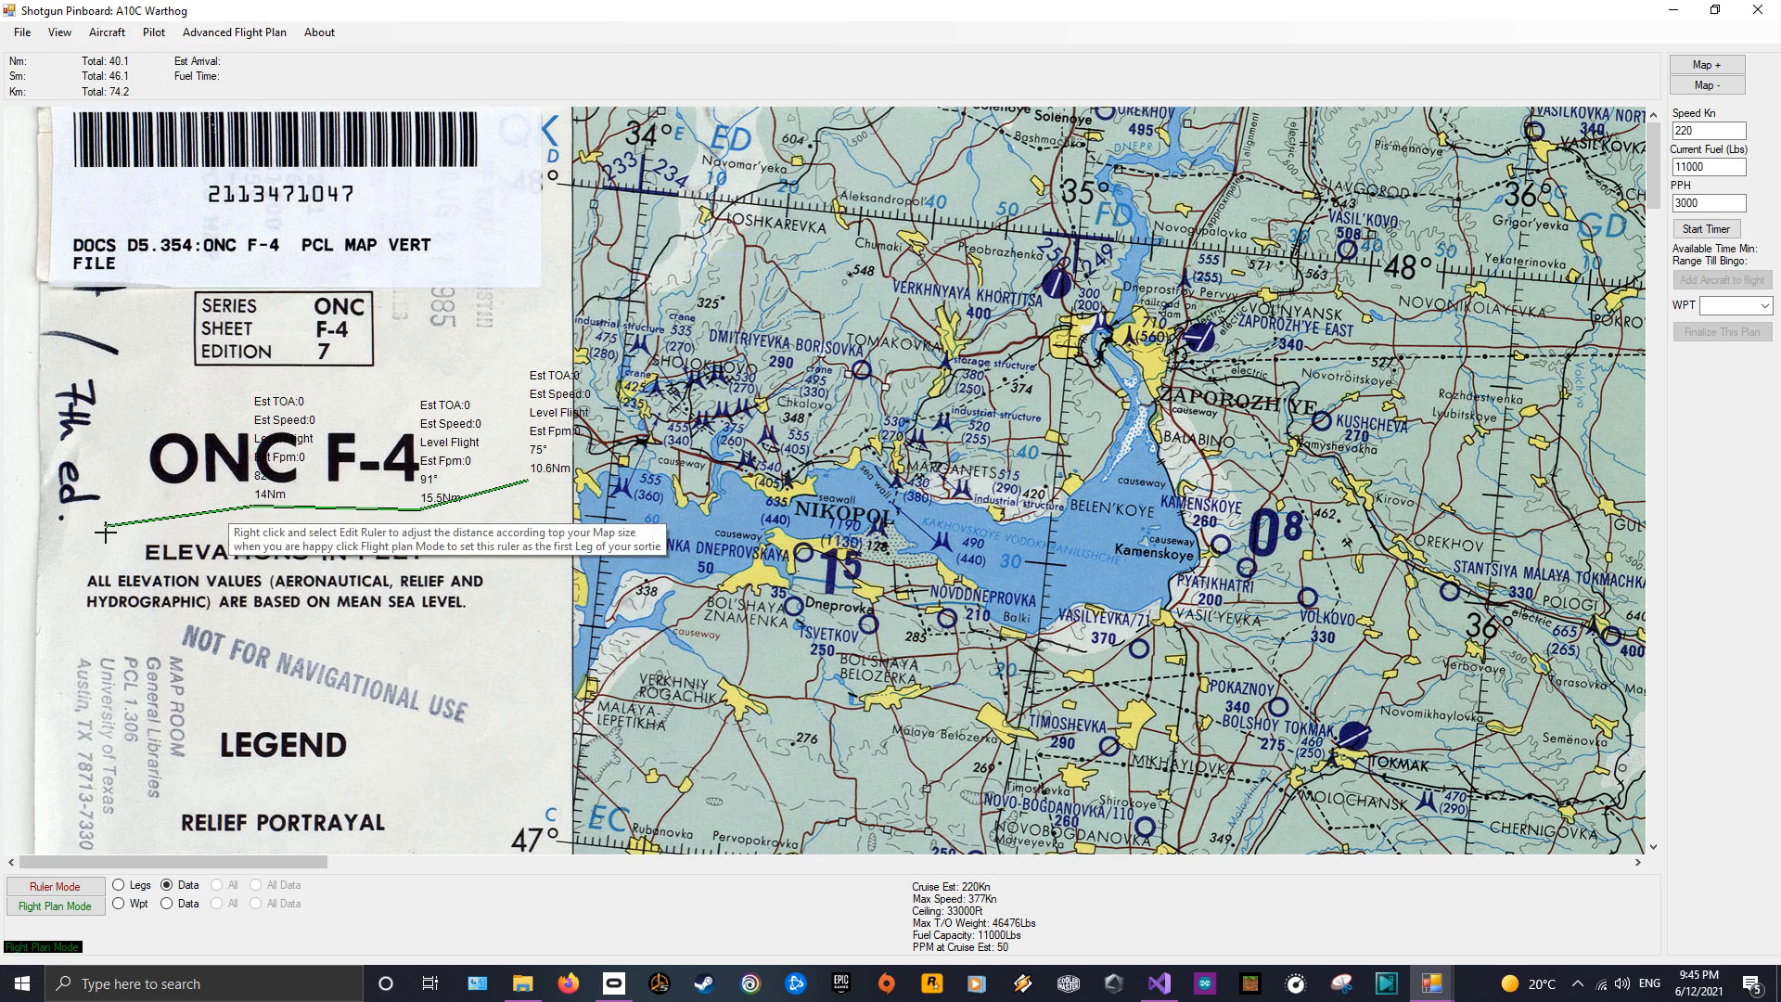
drag(105, 526, 104, 533)
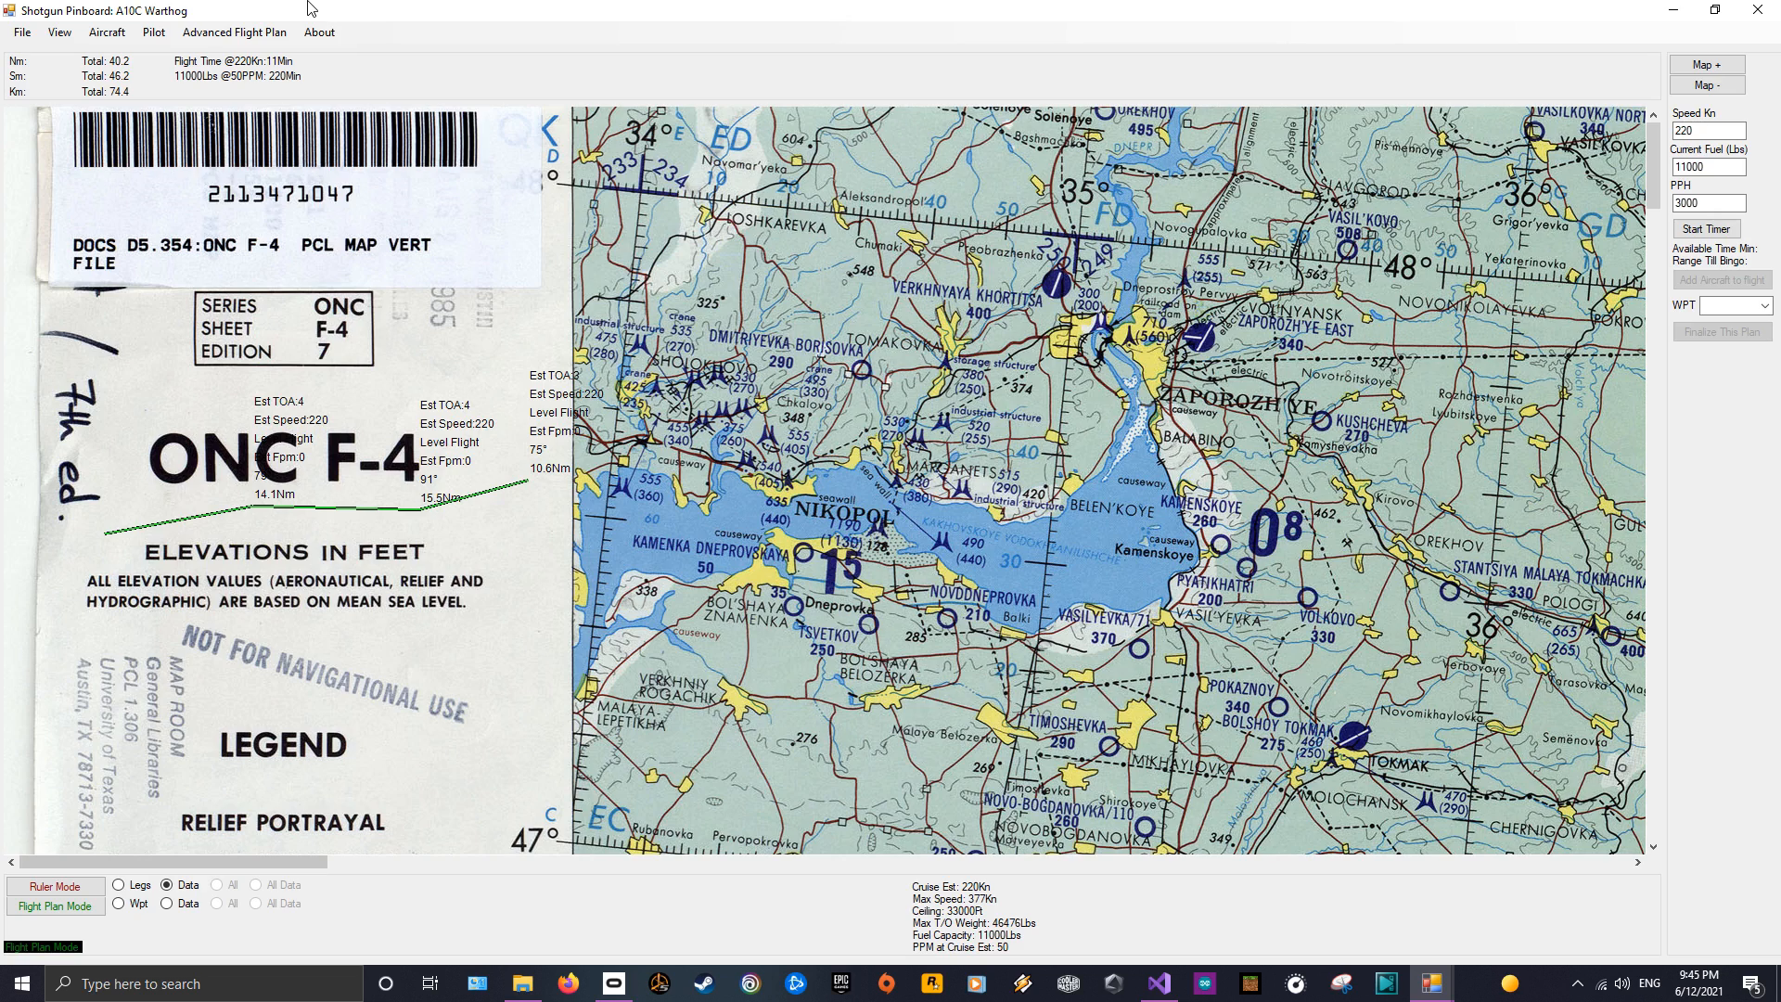
Place a CS radar spike contact on the map just below the route, beside the ELEVATIONS IN FEET heading.
right_click(518, 630)
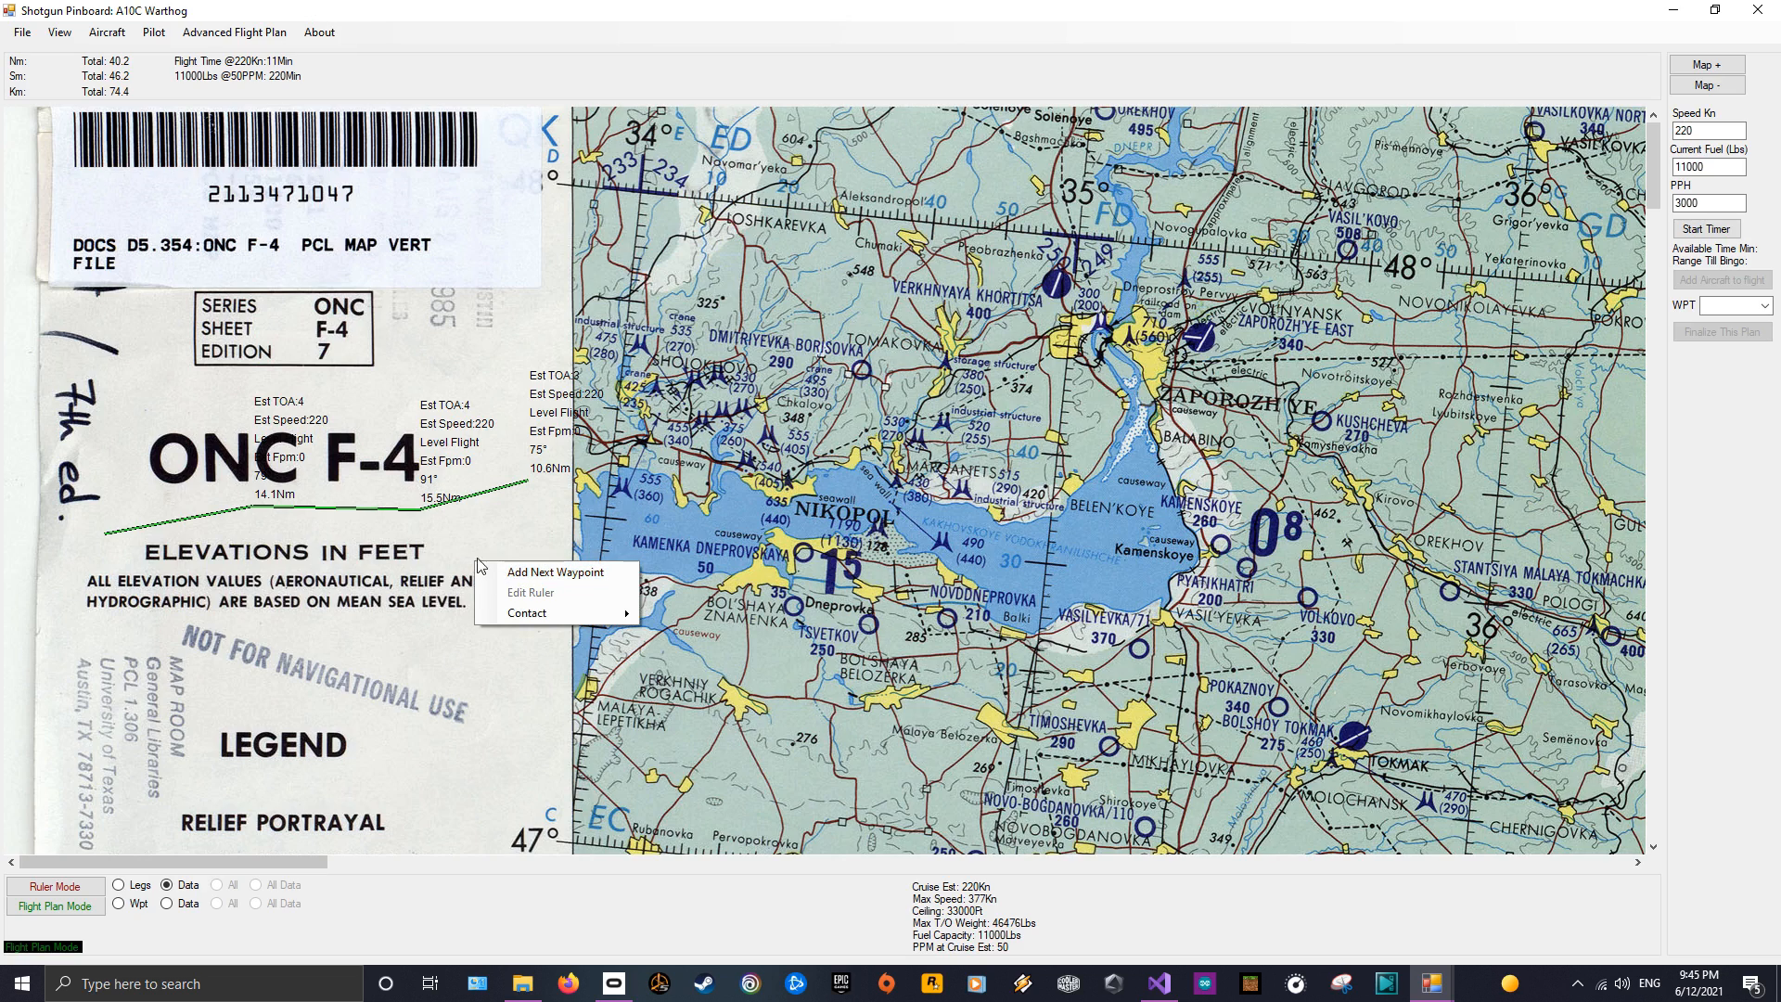
mouse_move(520, 610)
mouse_move(696, 636)
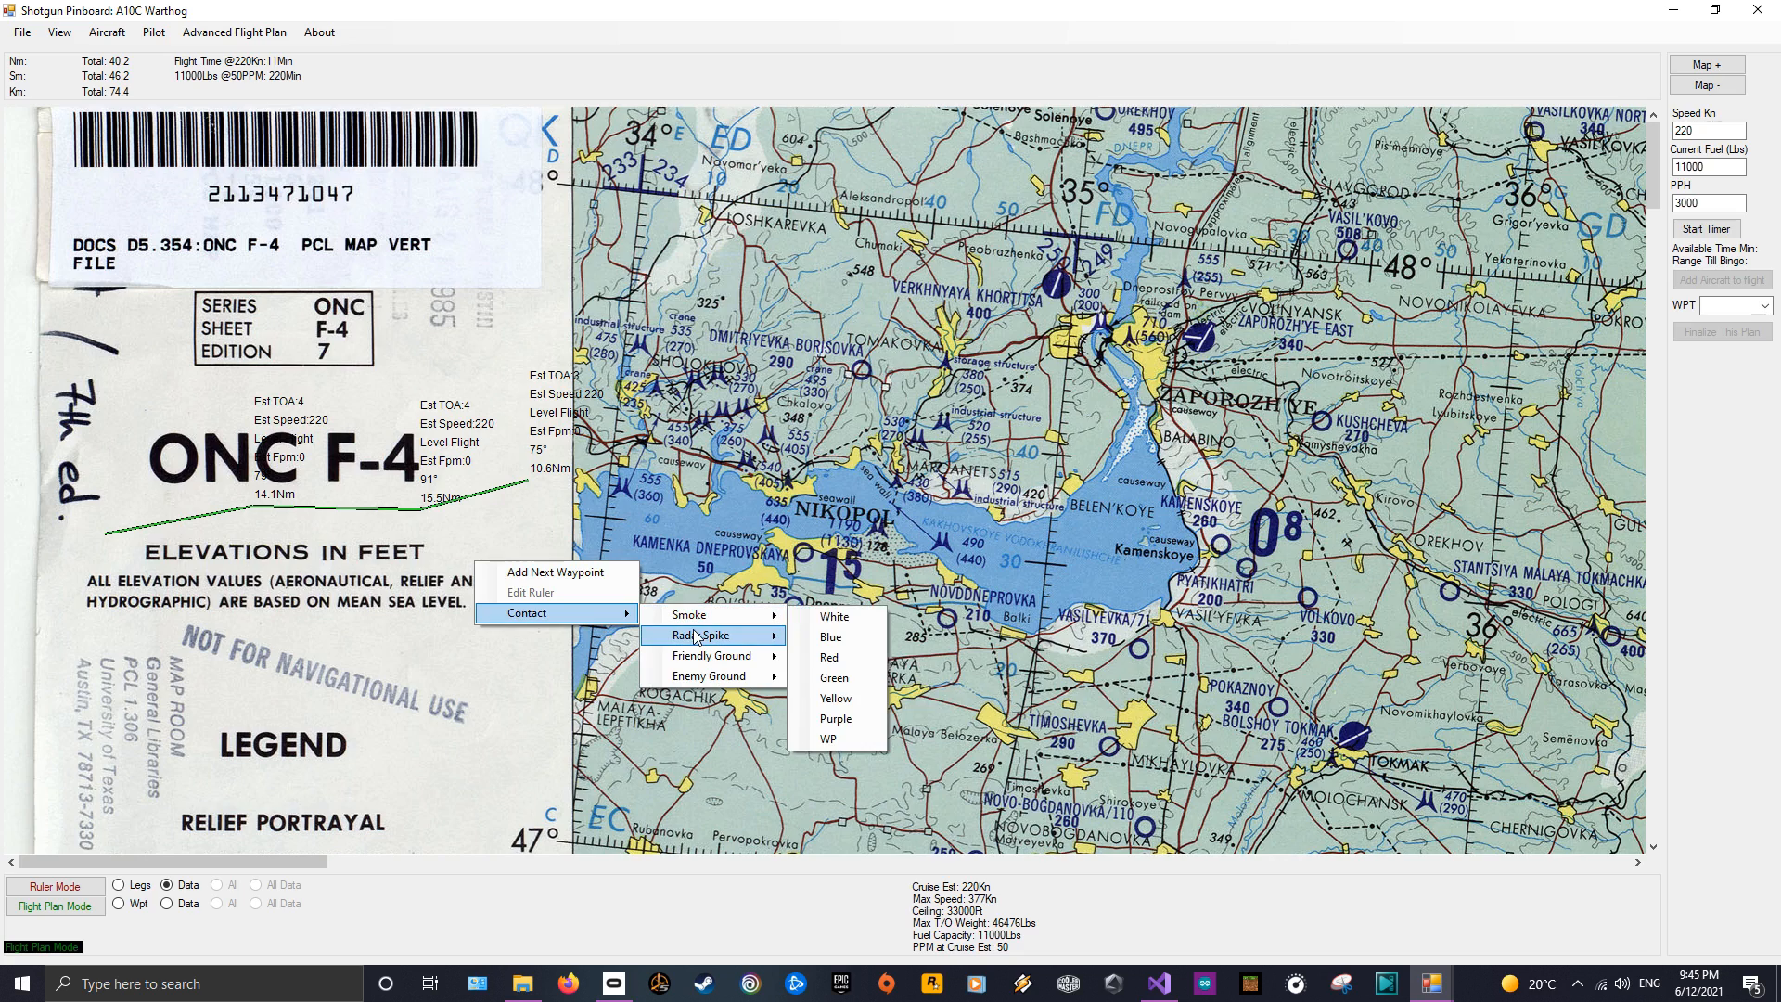
click(827, 740)
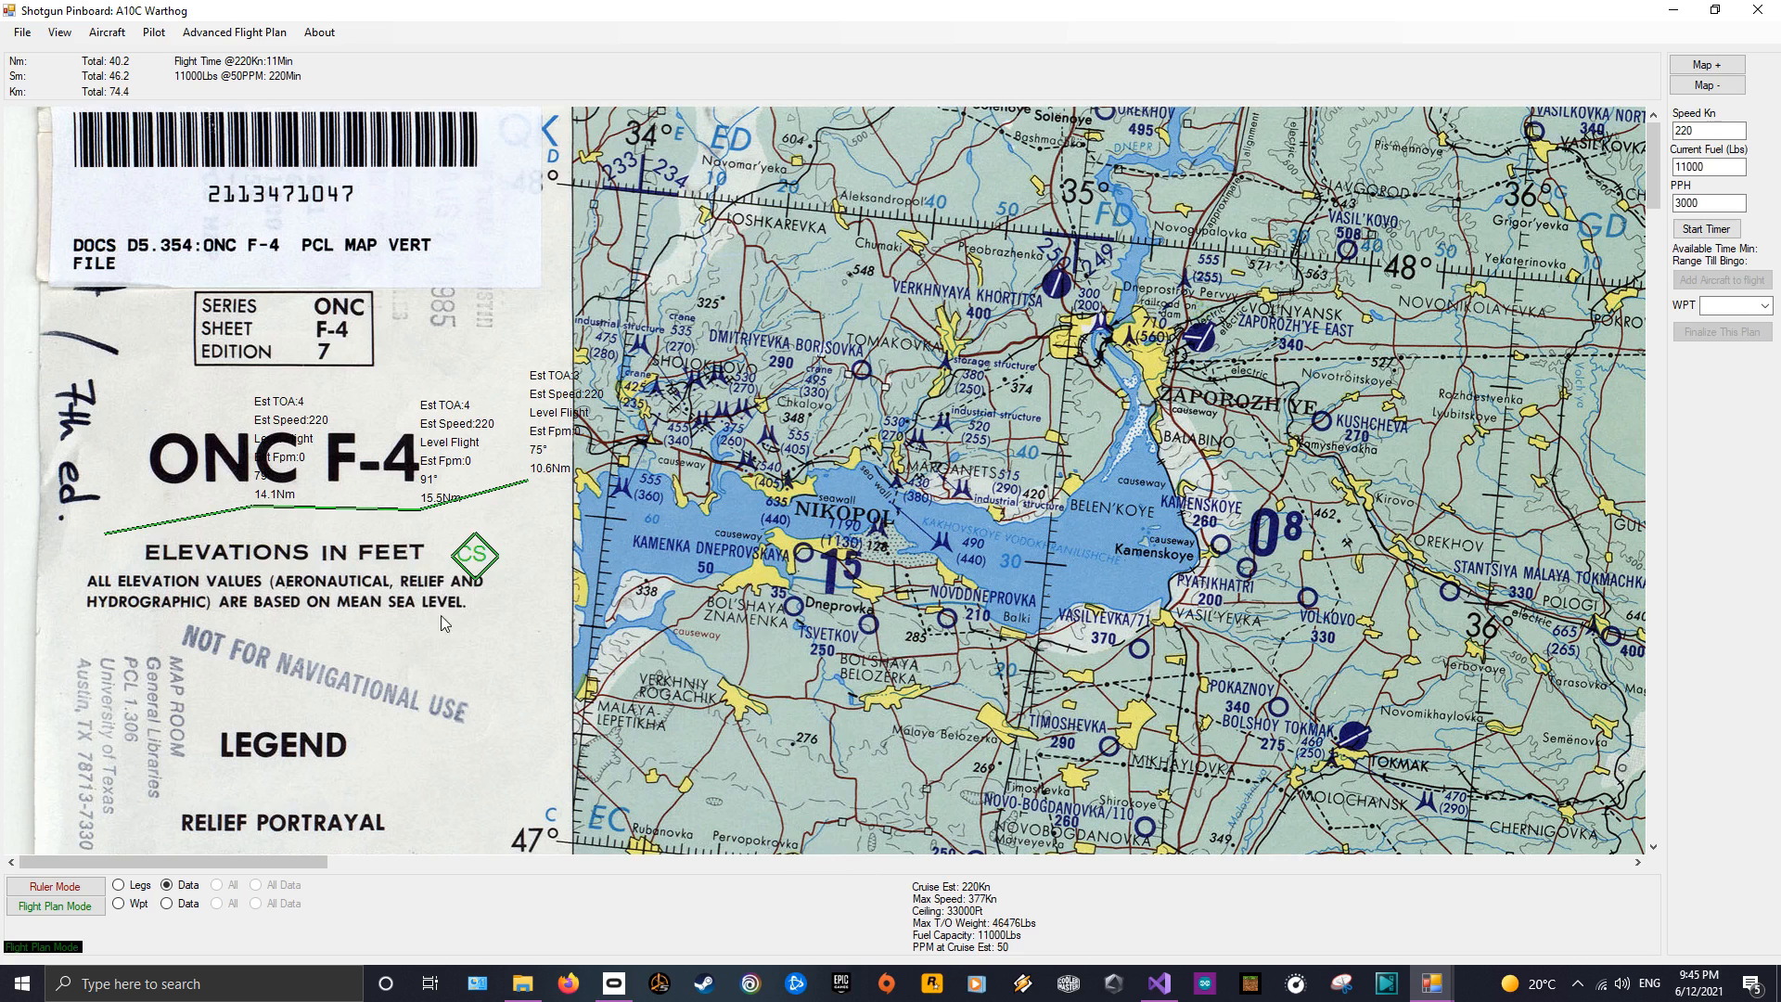
Place a blue smoke contact just east of the CS marker, near the edge of the blank margin.
right_click(543, 540)
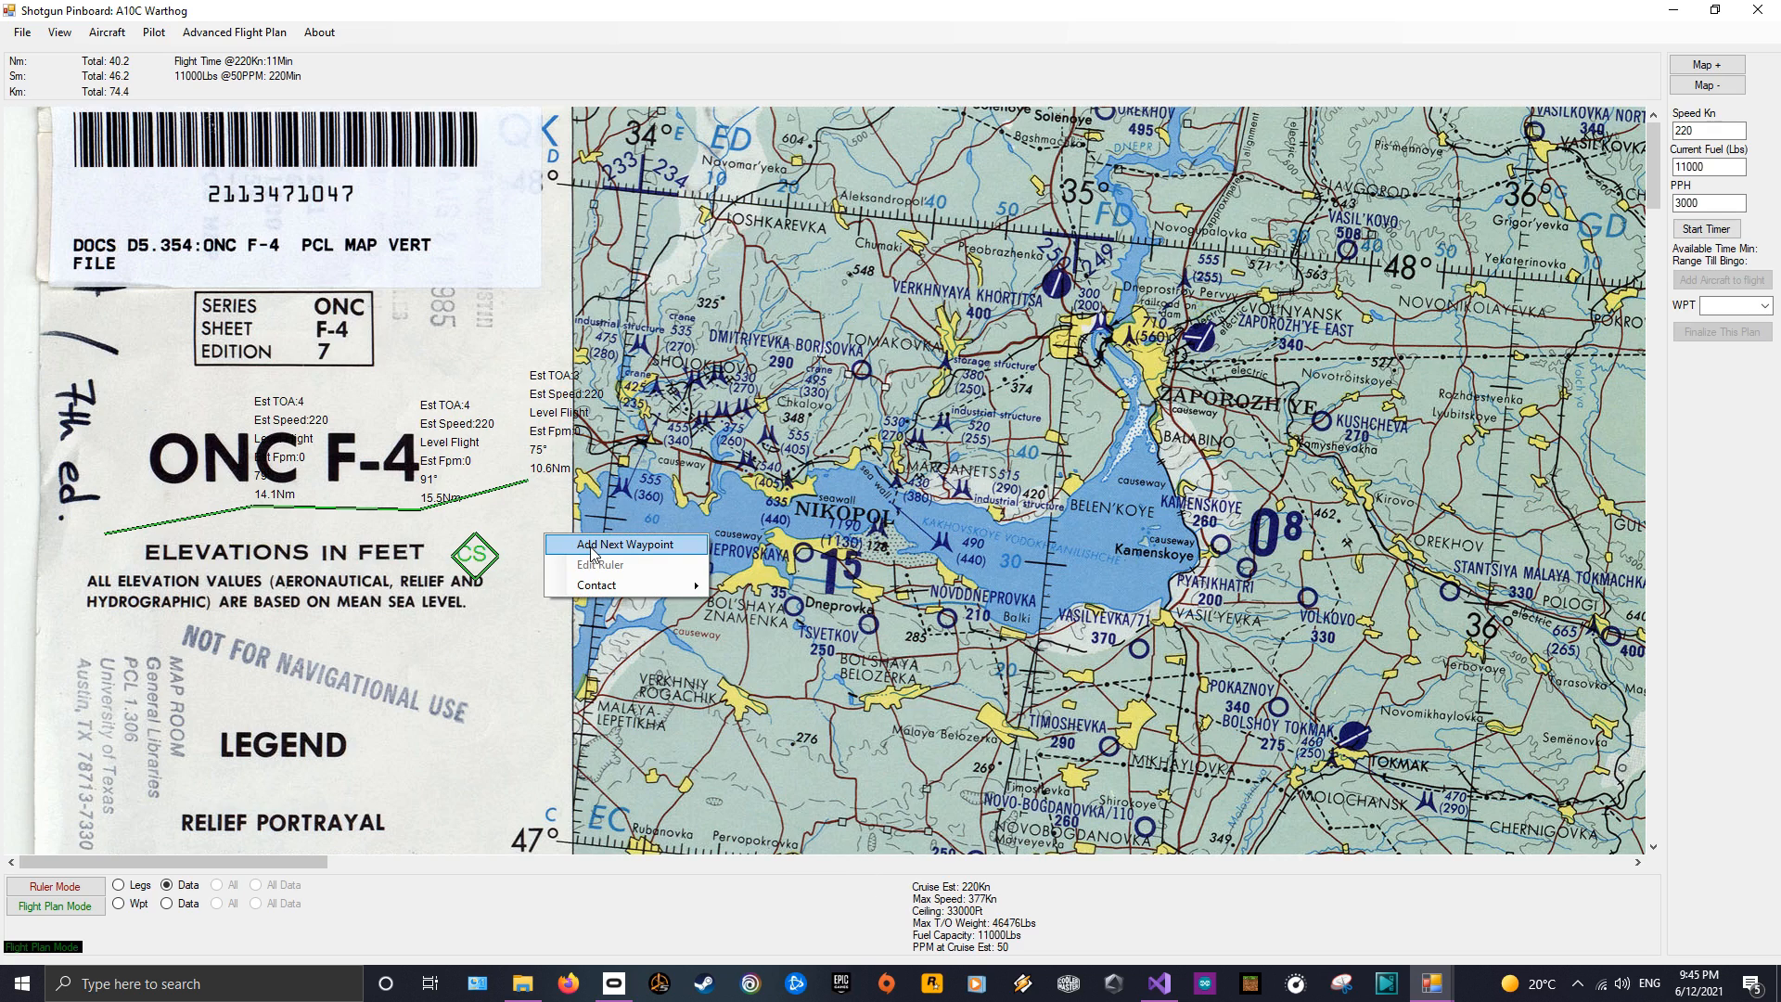
mouse_move(598, 586)
mouse_move(780, 590)
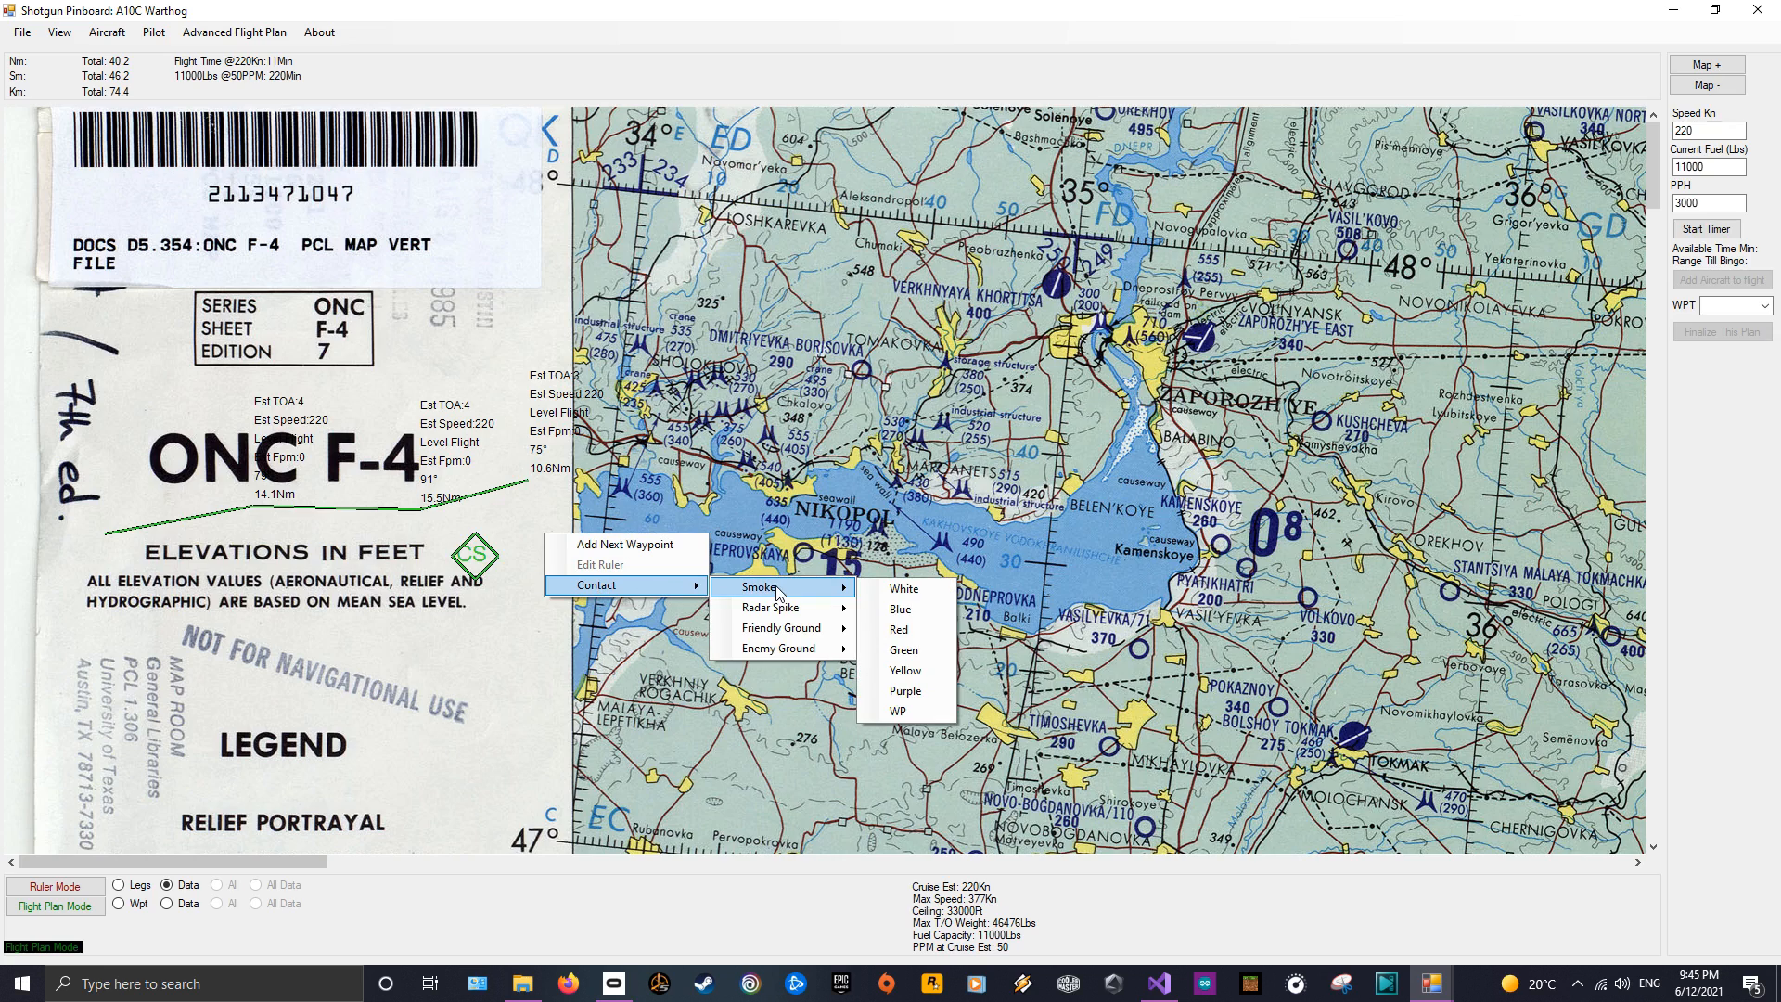
click(930, 610)
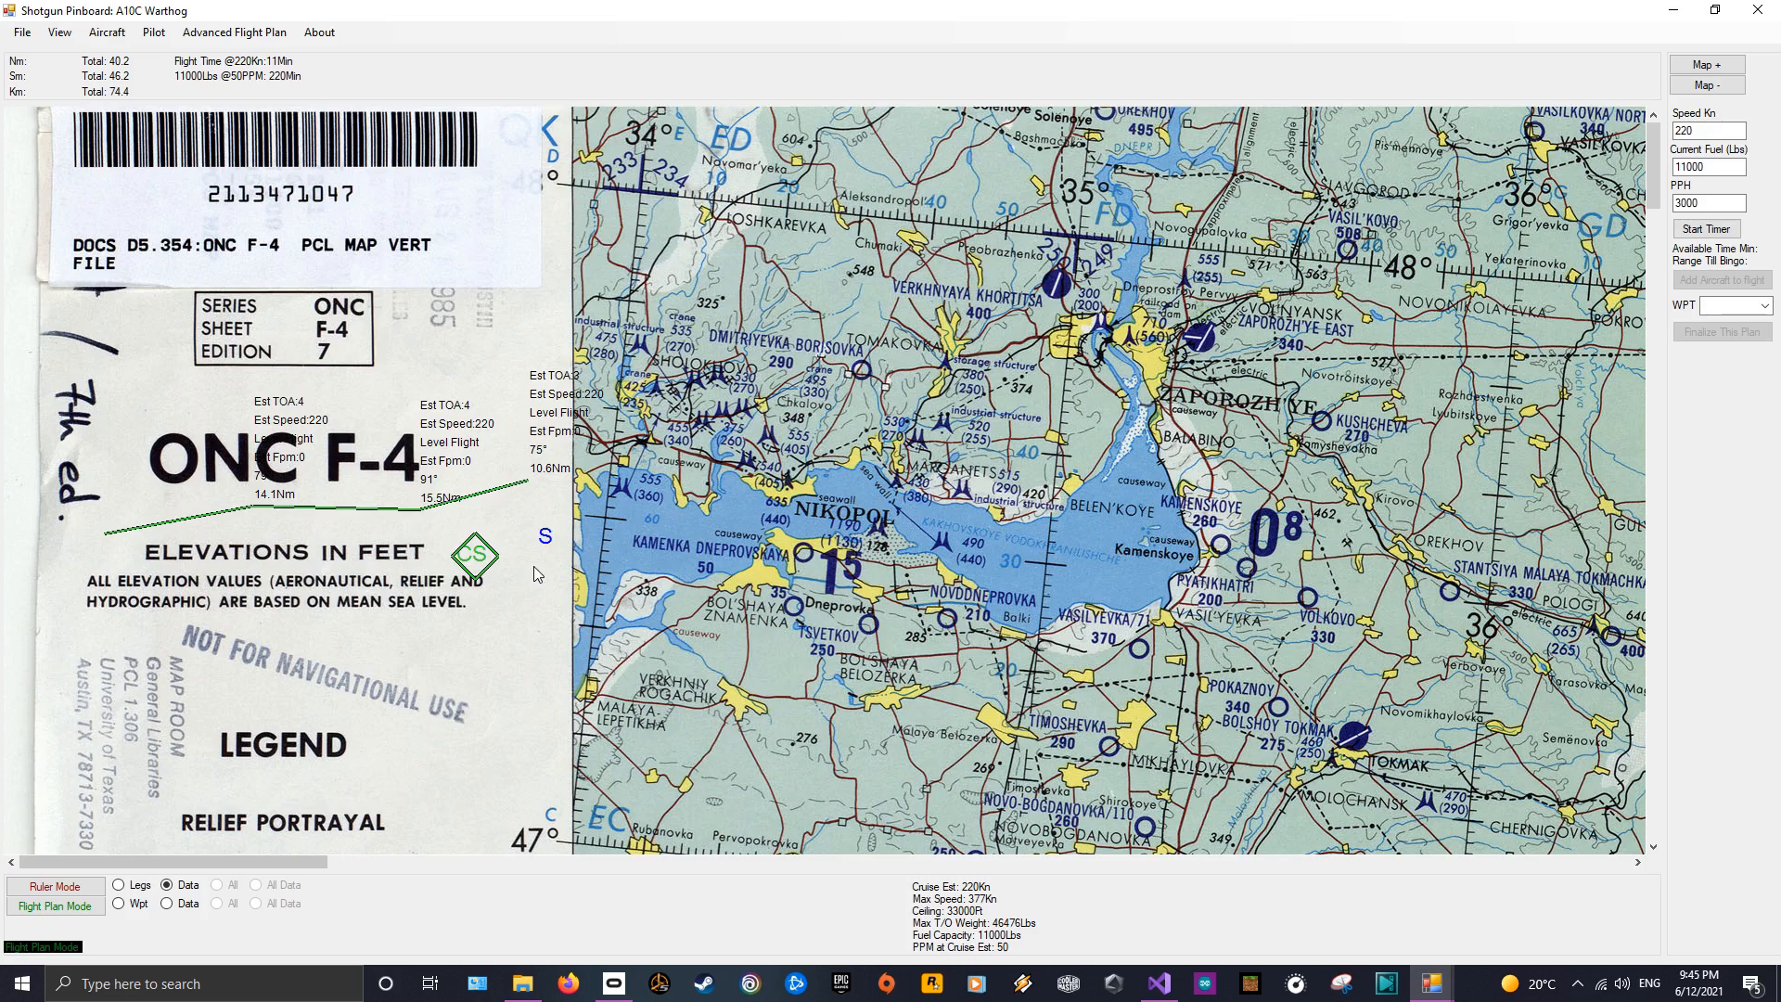
Drag the last waypoint out onto the chart and bring it back near the margin's edge, making the third leg about 12.1 Nm.
click(1705, 65)
click(1704, 65)
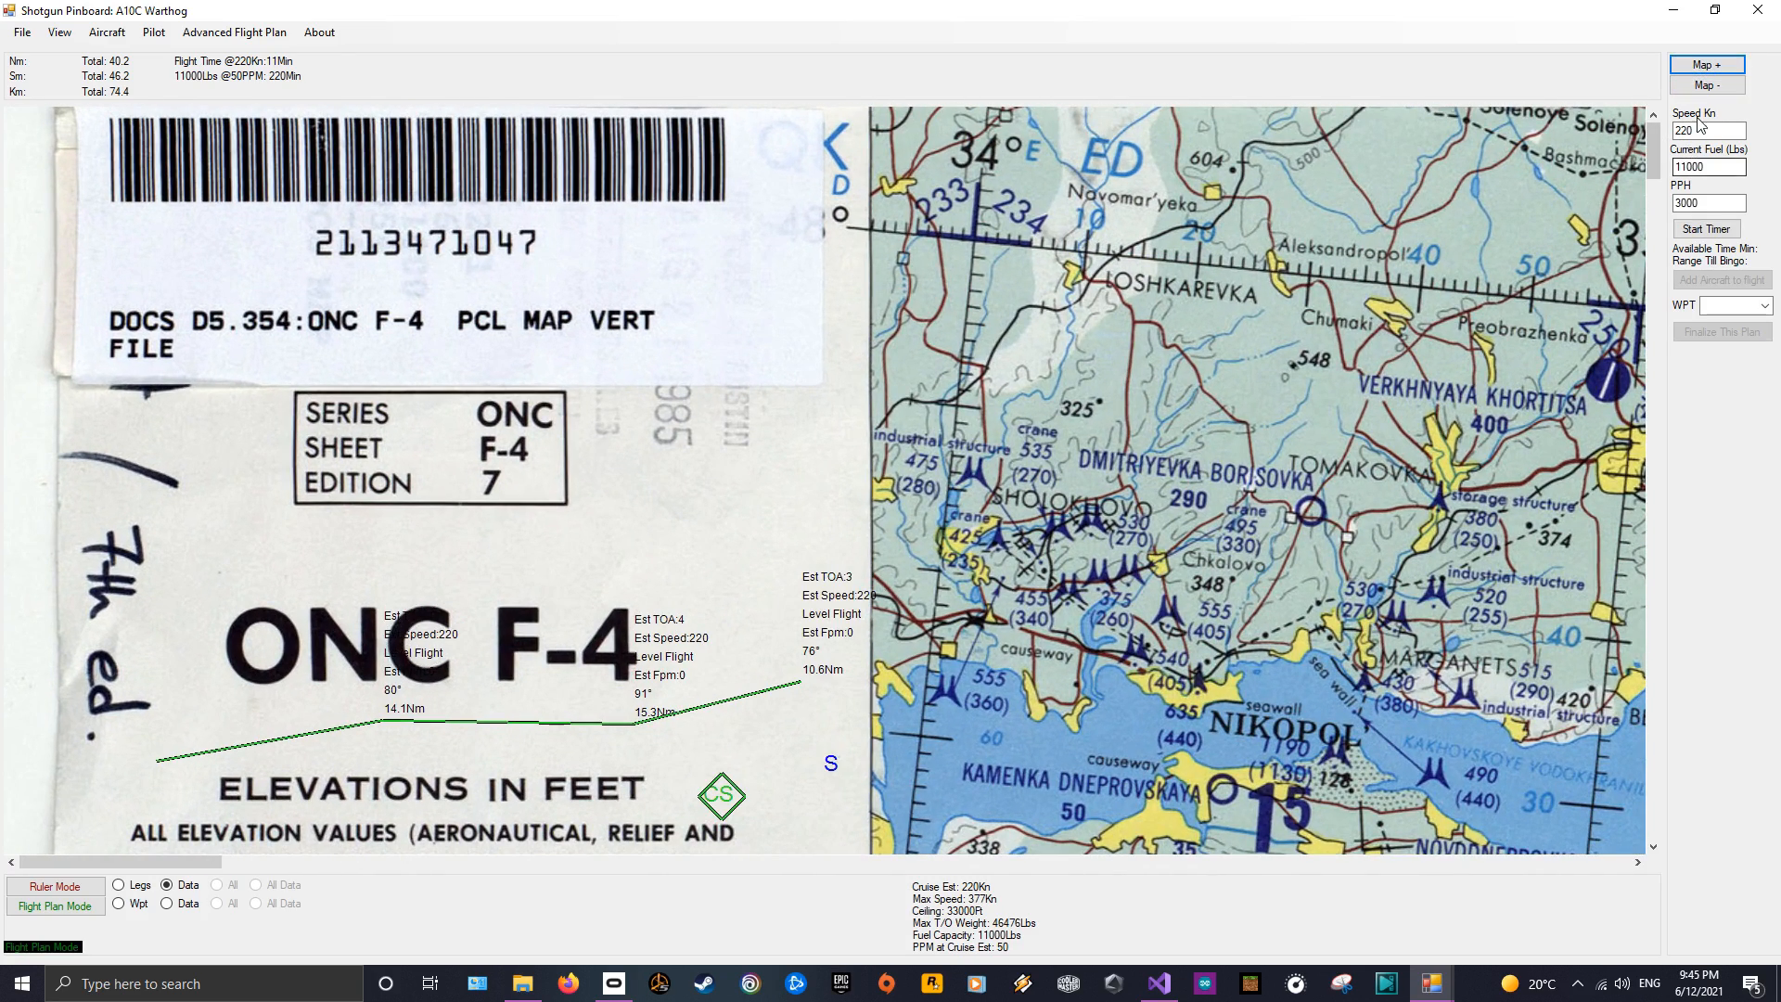
click(1707, 85)
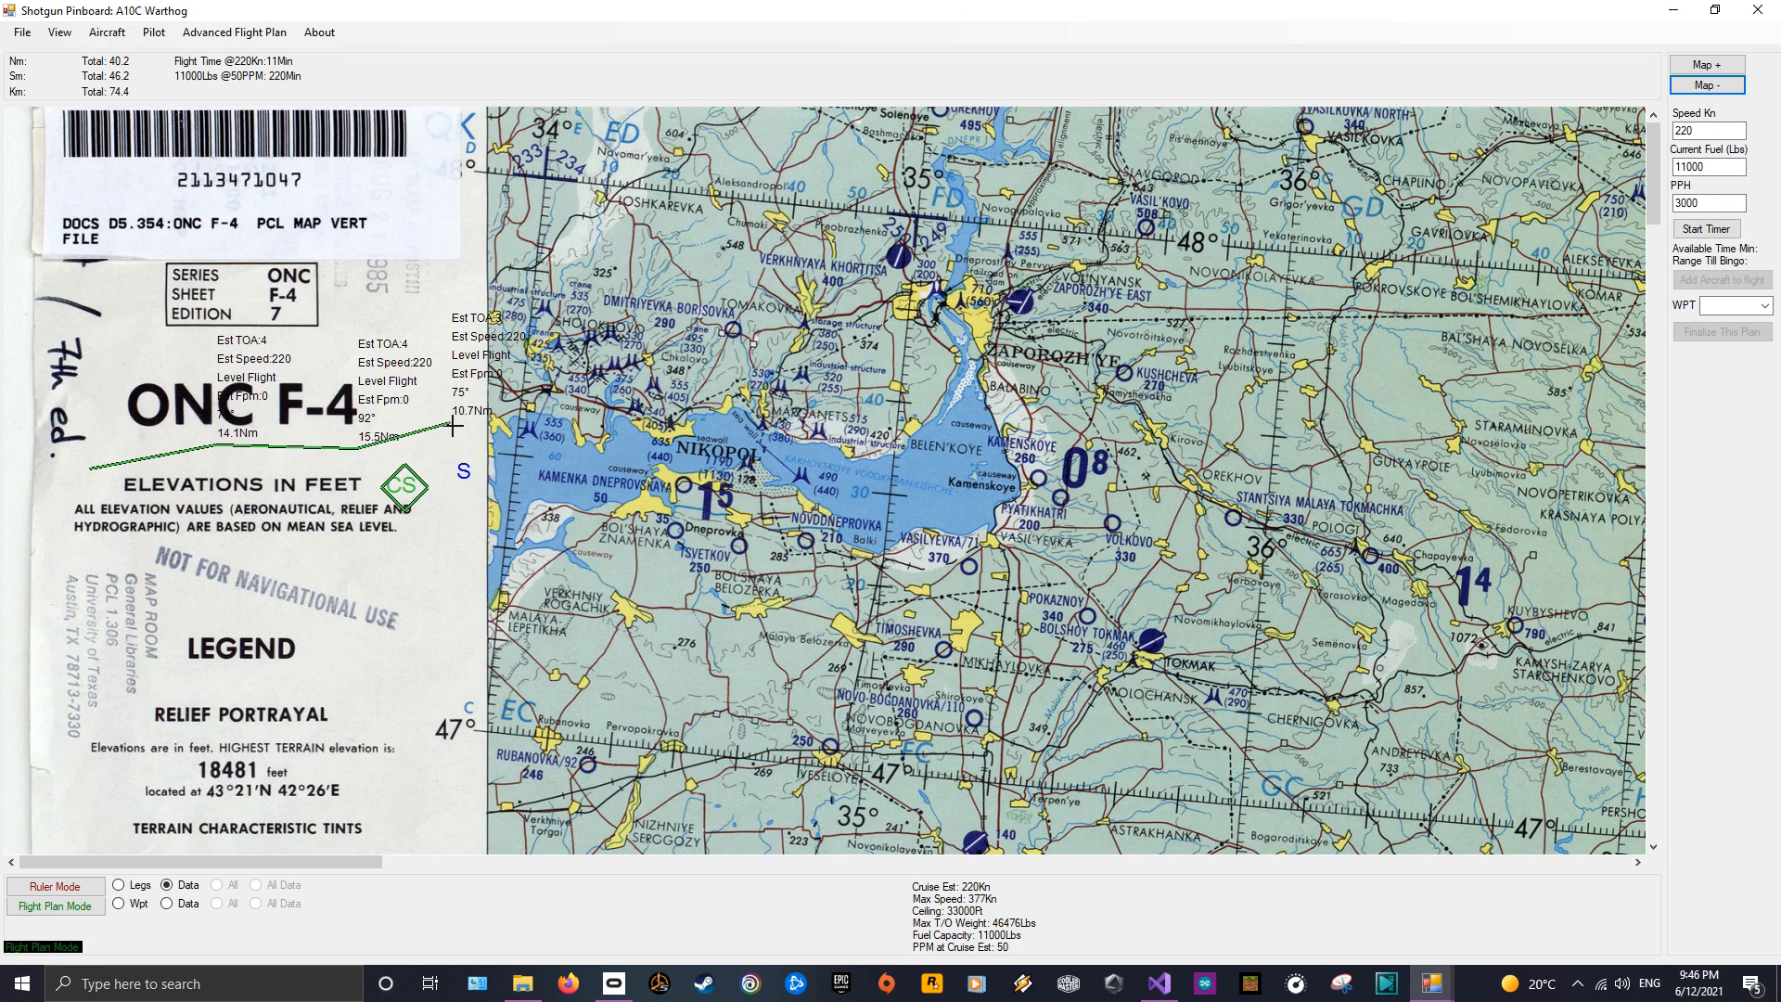
drag(454, 426, 587, 350)
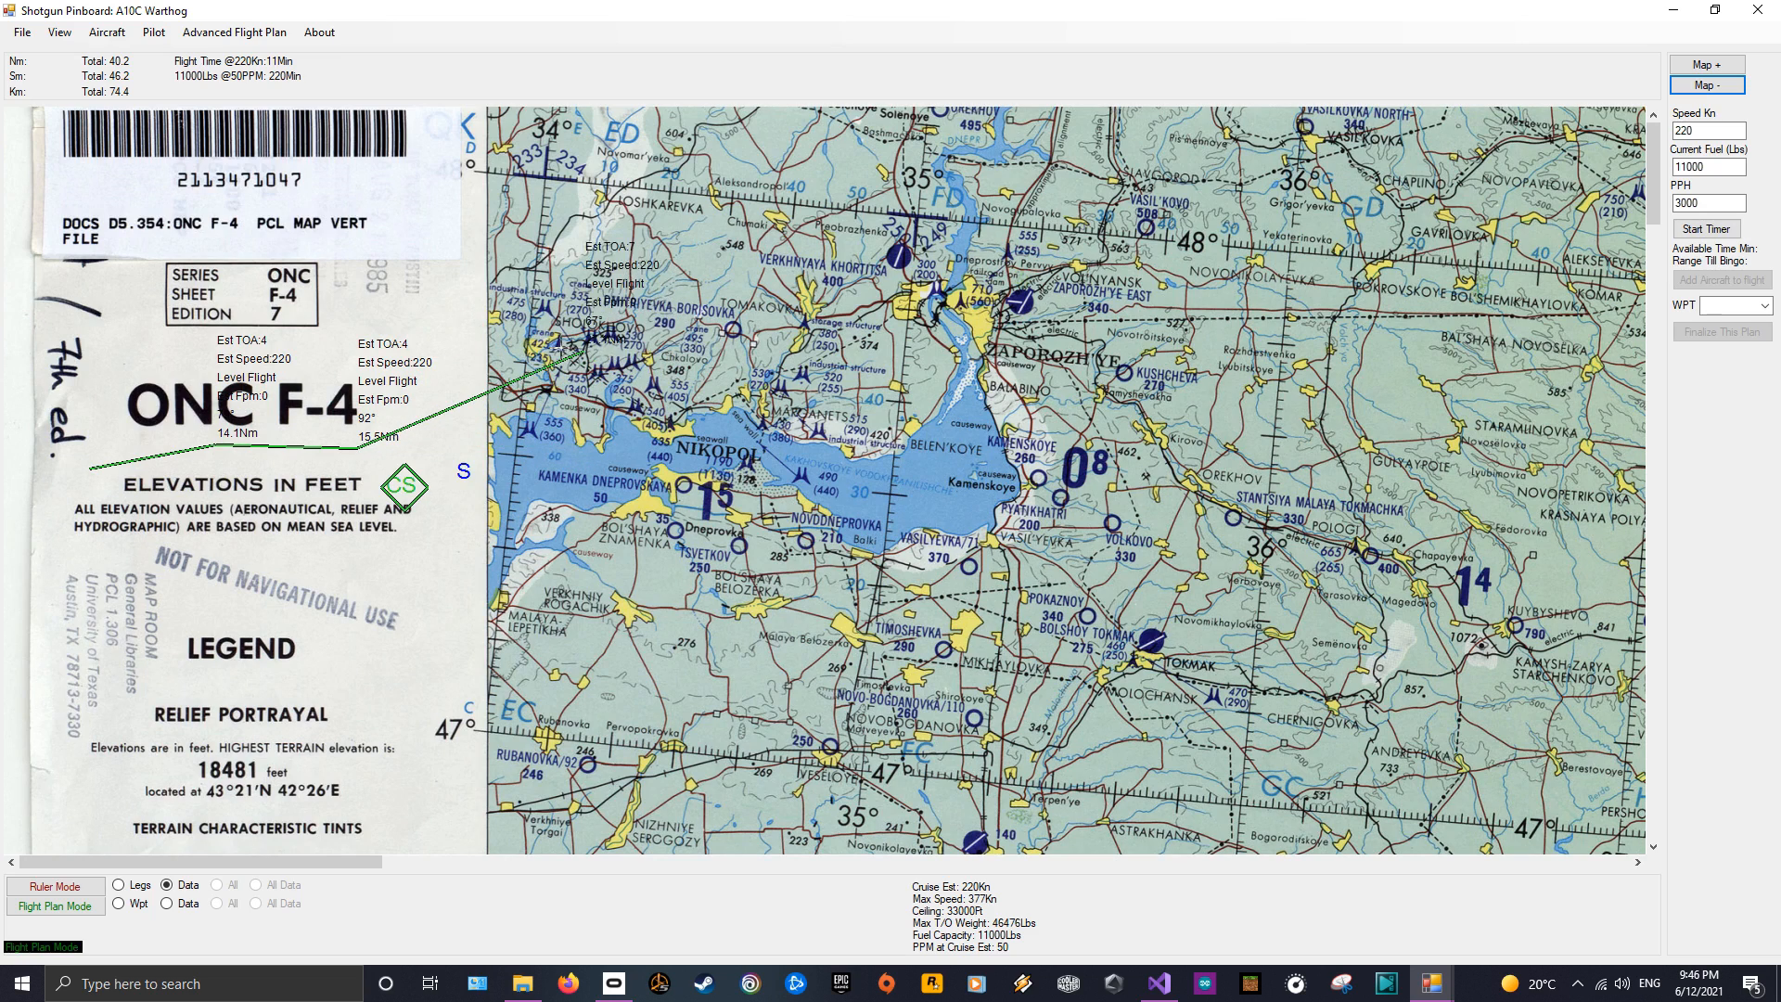
click(467, 436)
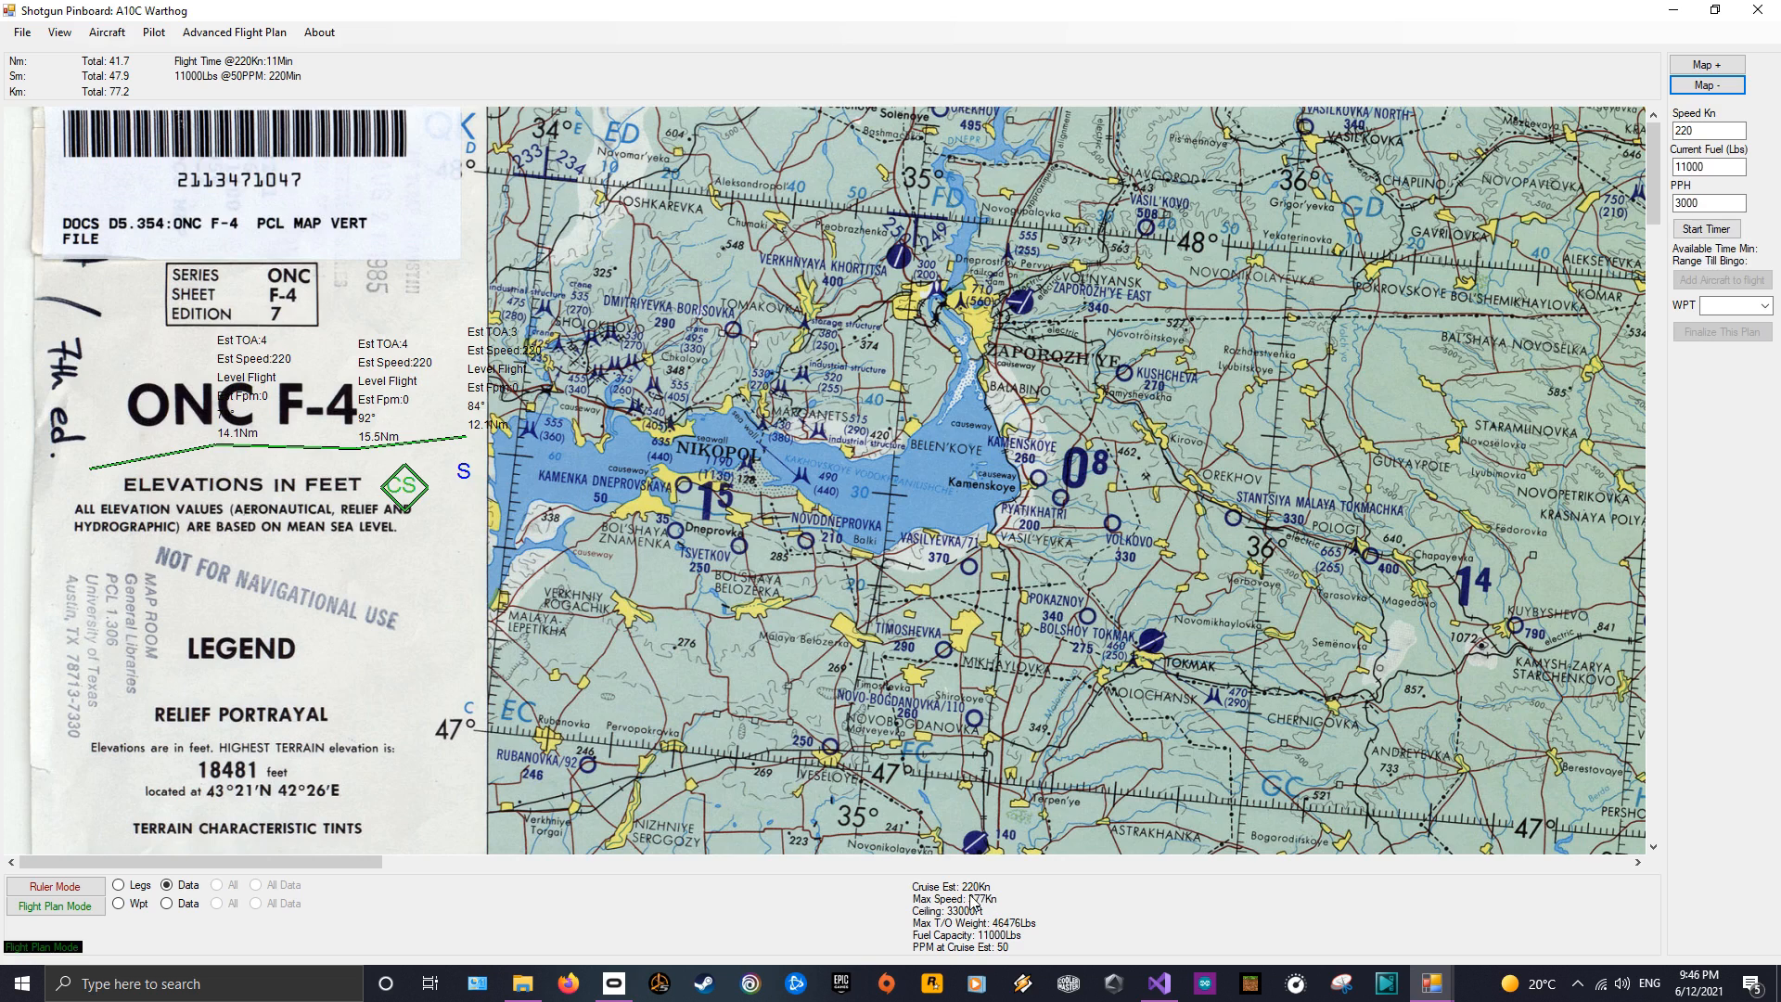
Open the advanced flight plan editor, move it clear of the route, and load leg 0.
click(233, 32)
click(250, 53)
drag(593, 205, 1302, 257)
click(1071, 293)
click(1007, 312)
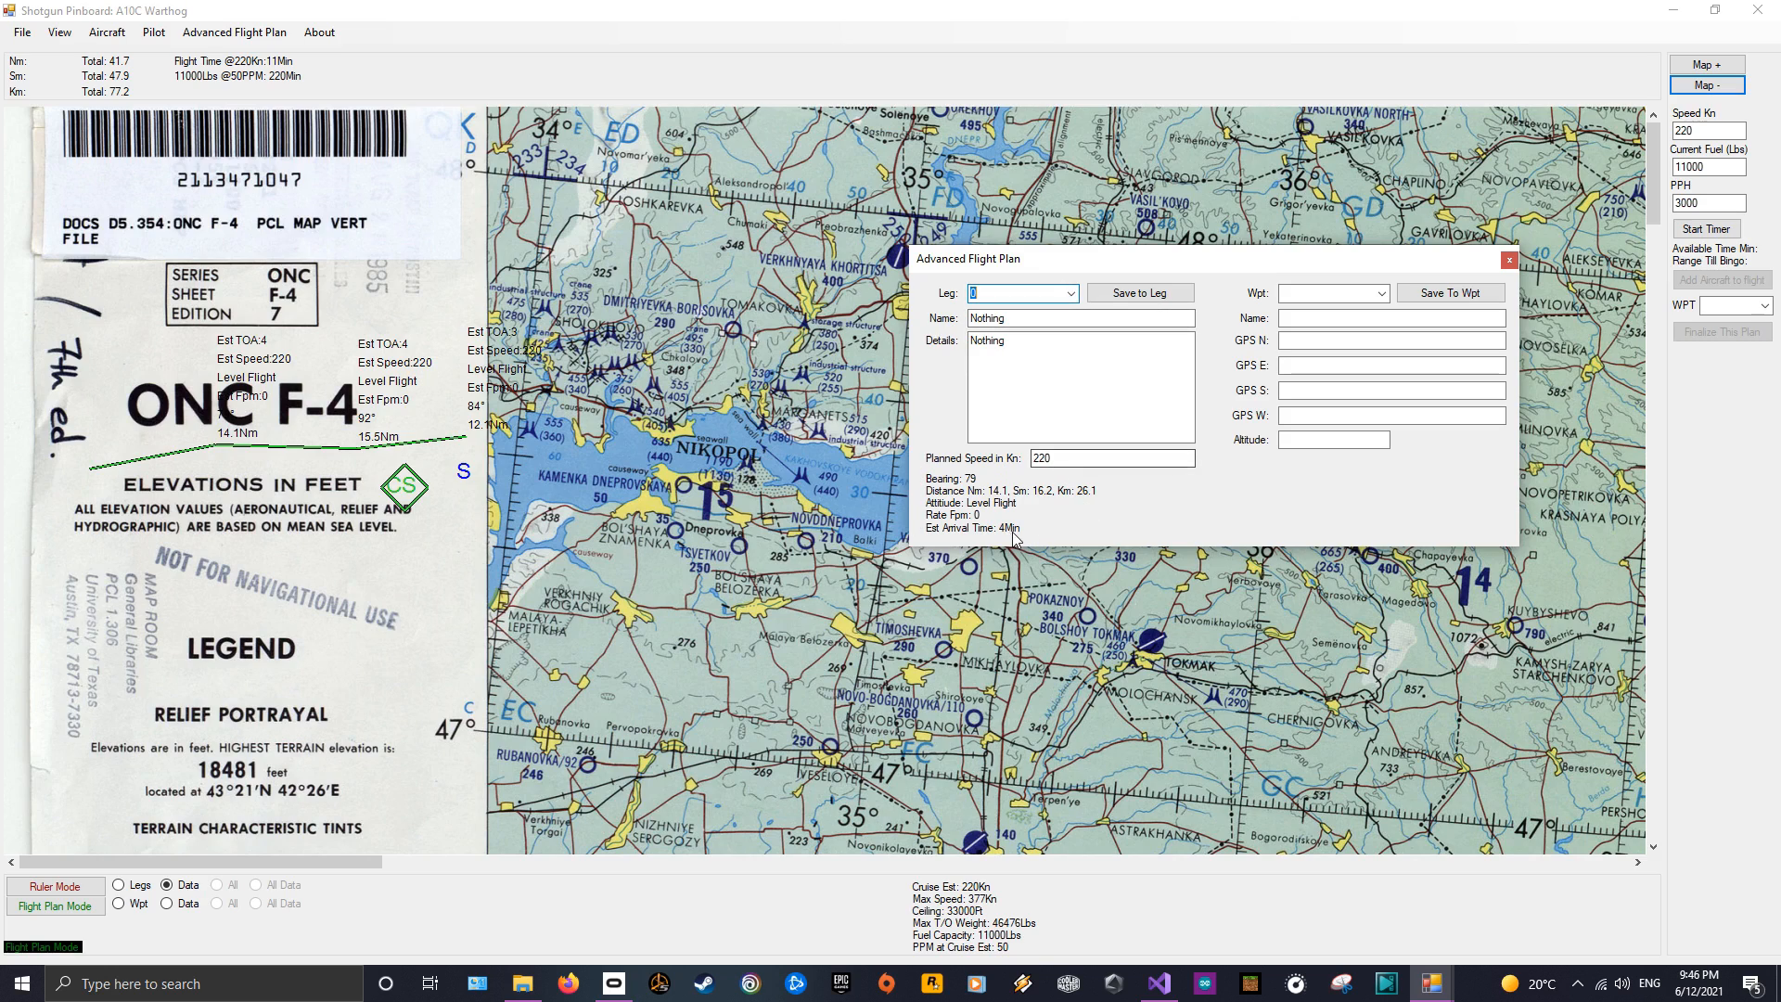
Try to save a planned speed of 180 Kn to leg 0.
drag(1062, 457, 1012, 465)
text(180)
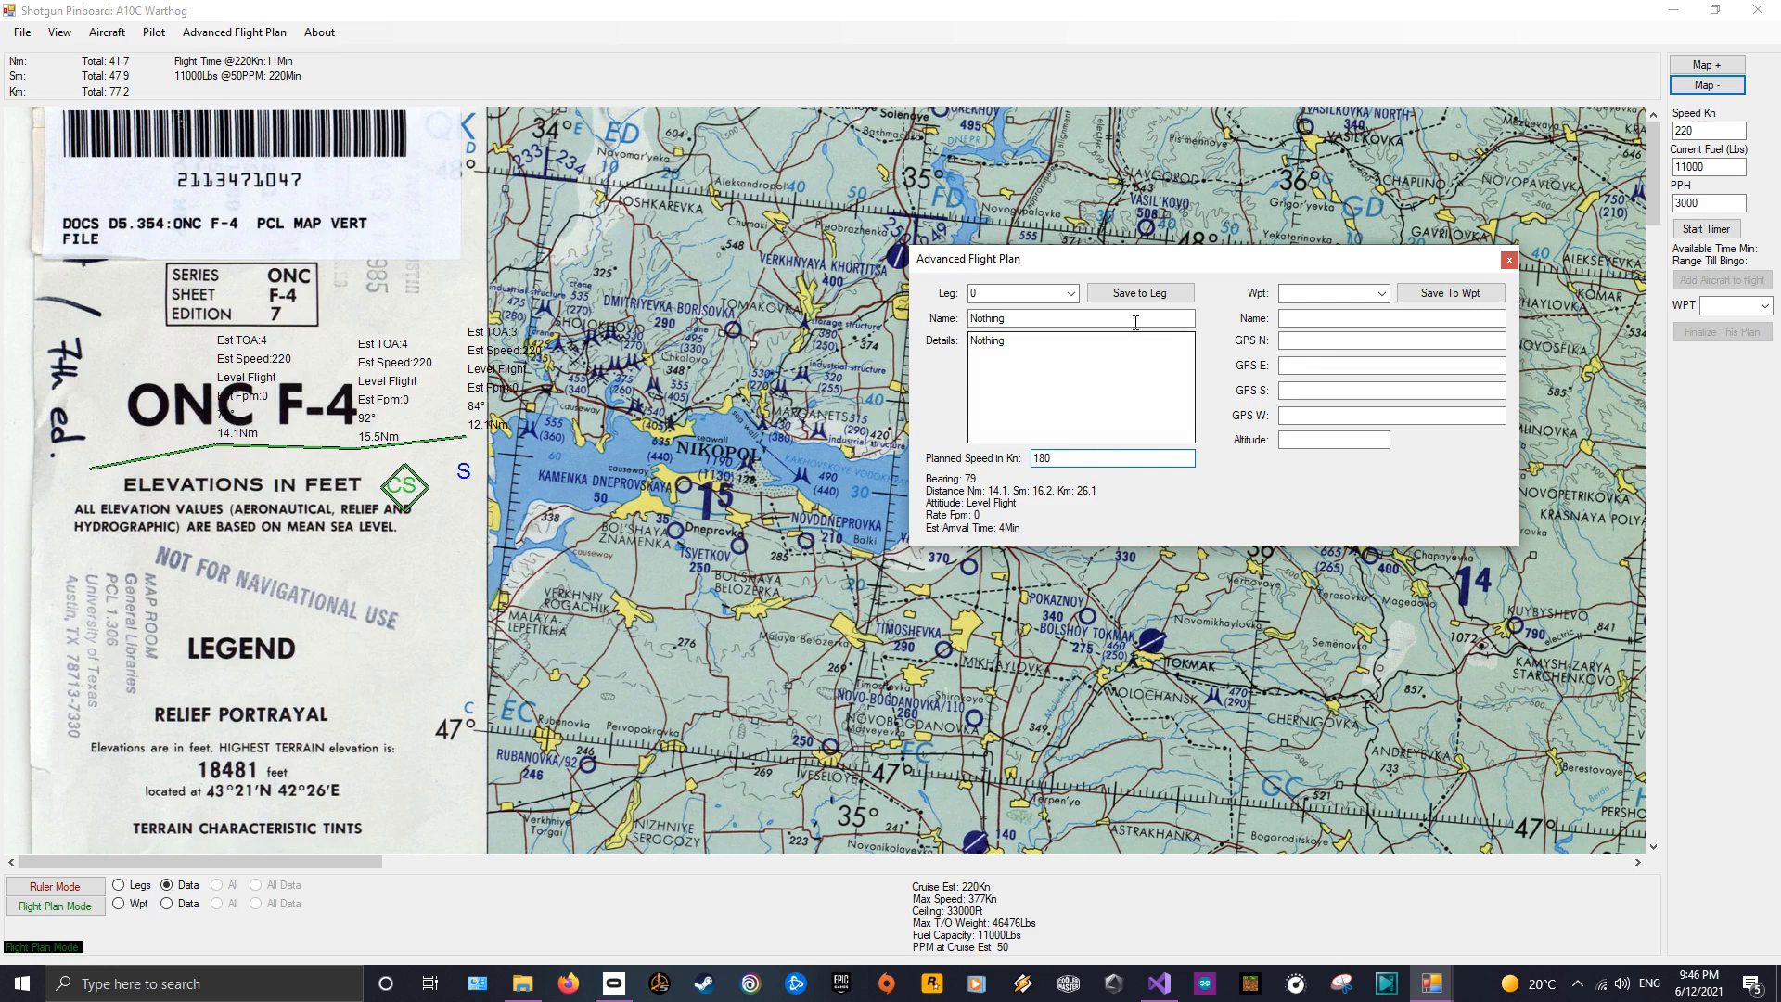
click(1139, 293)
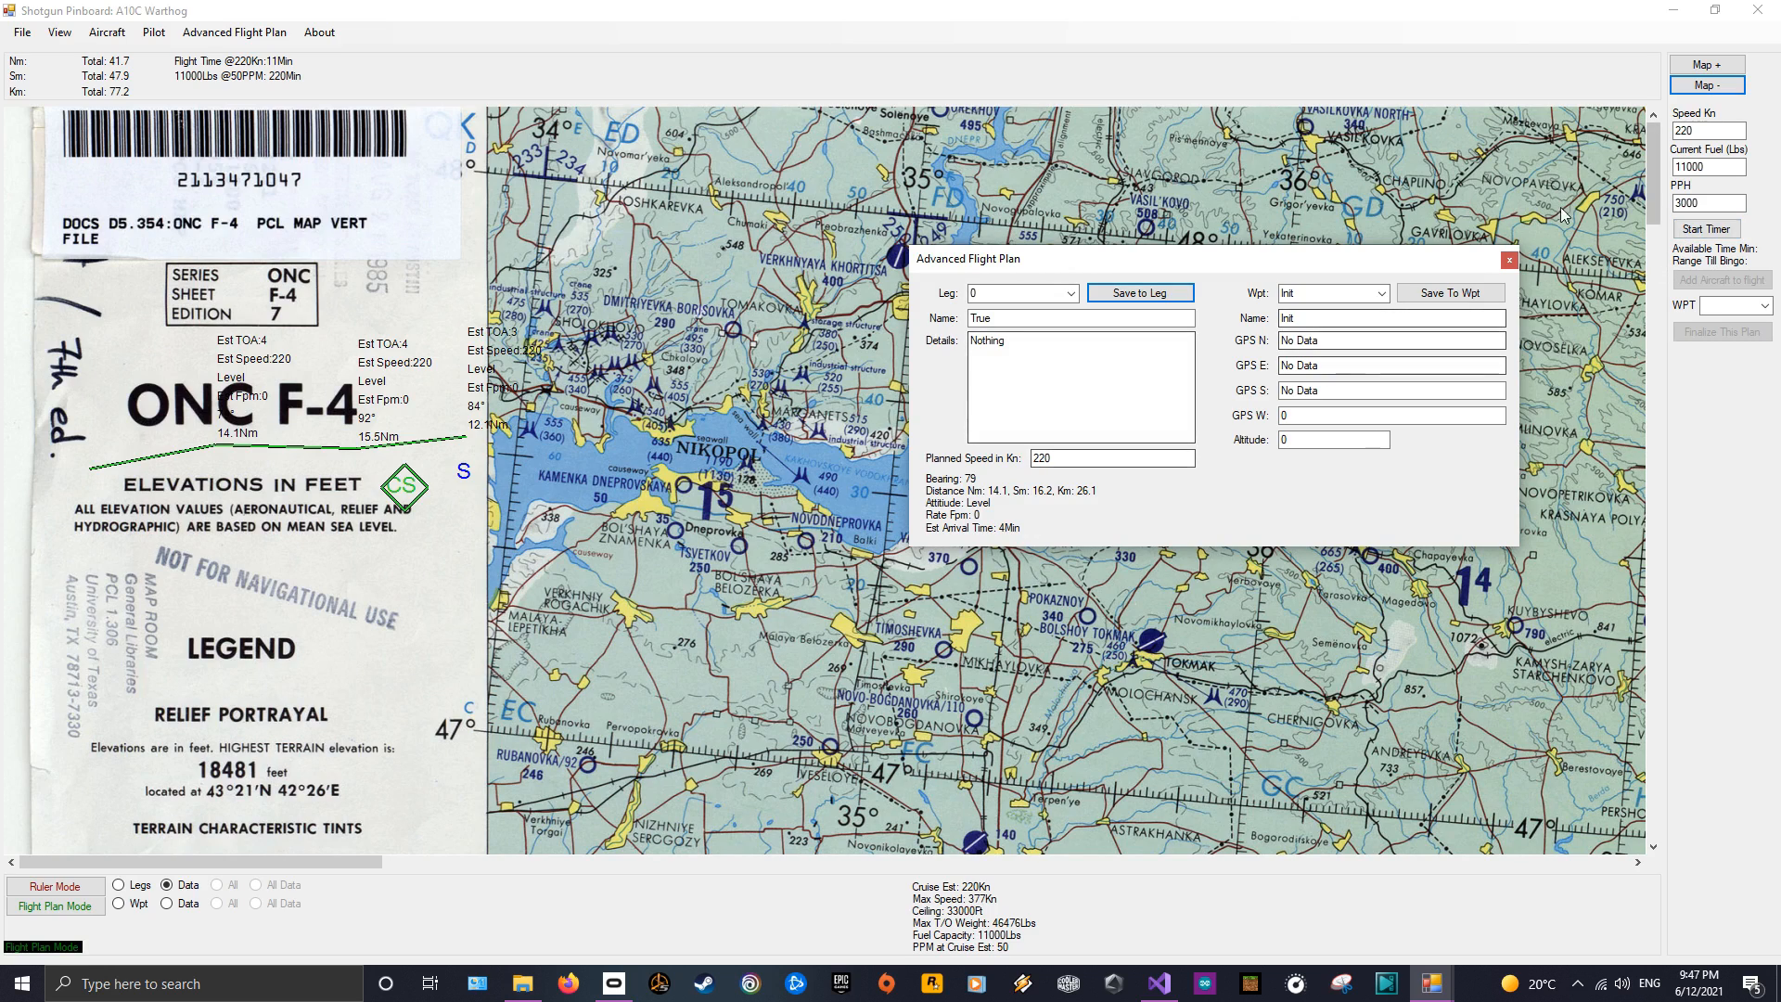
Set the altitude of waypoint 2 to 1000 and save it to the waypoint.
double_click(1295, 441)
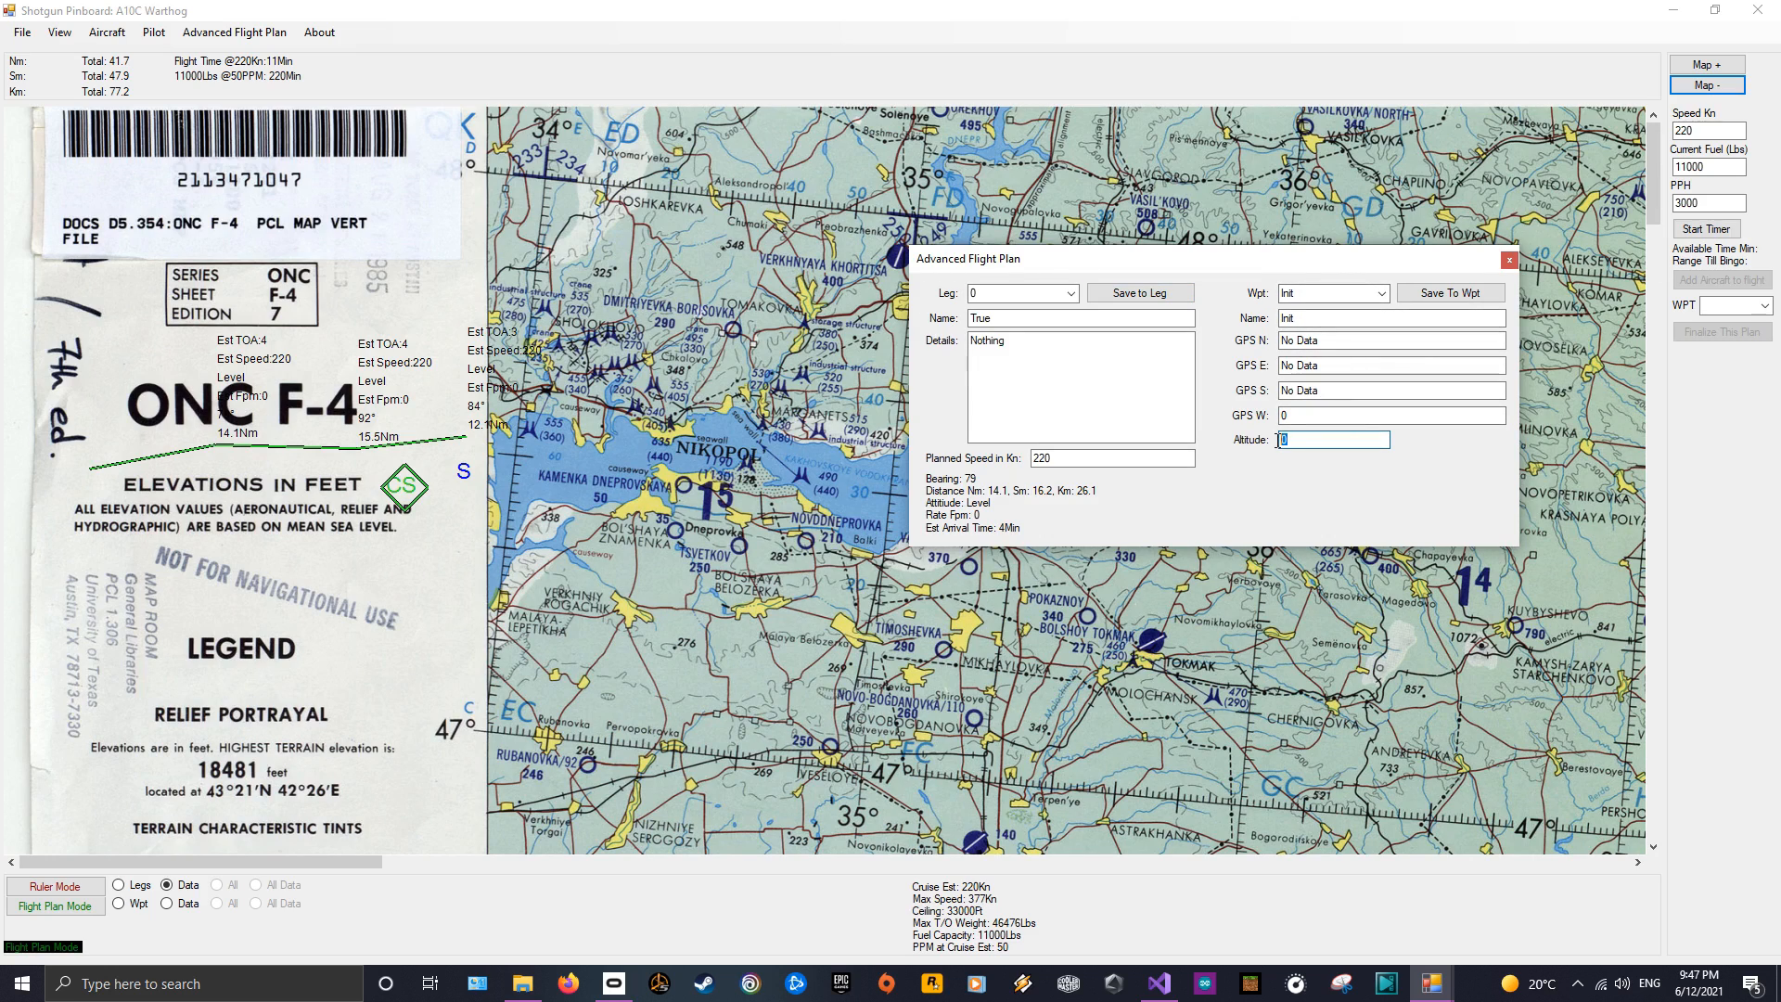
click(1318, 293)
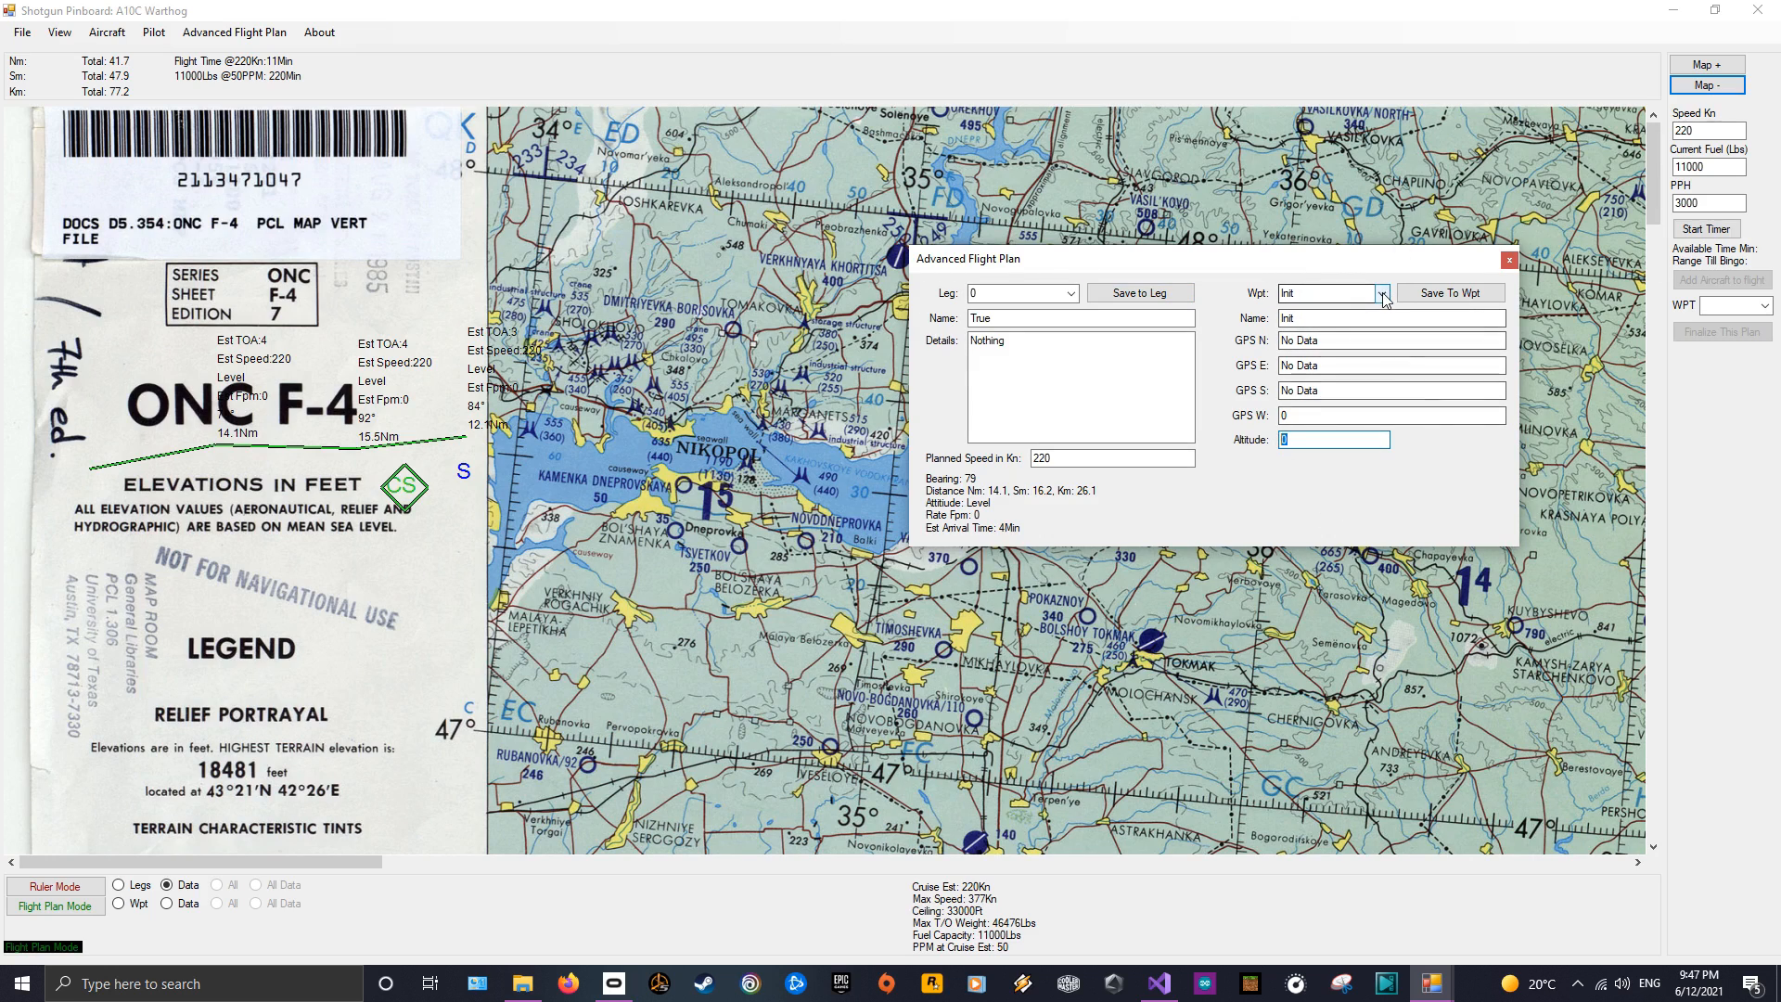
click(1296, 325)
drag(1293, 442, 1264, 446)
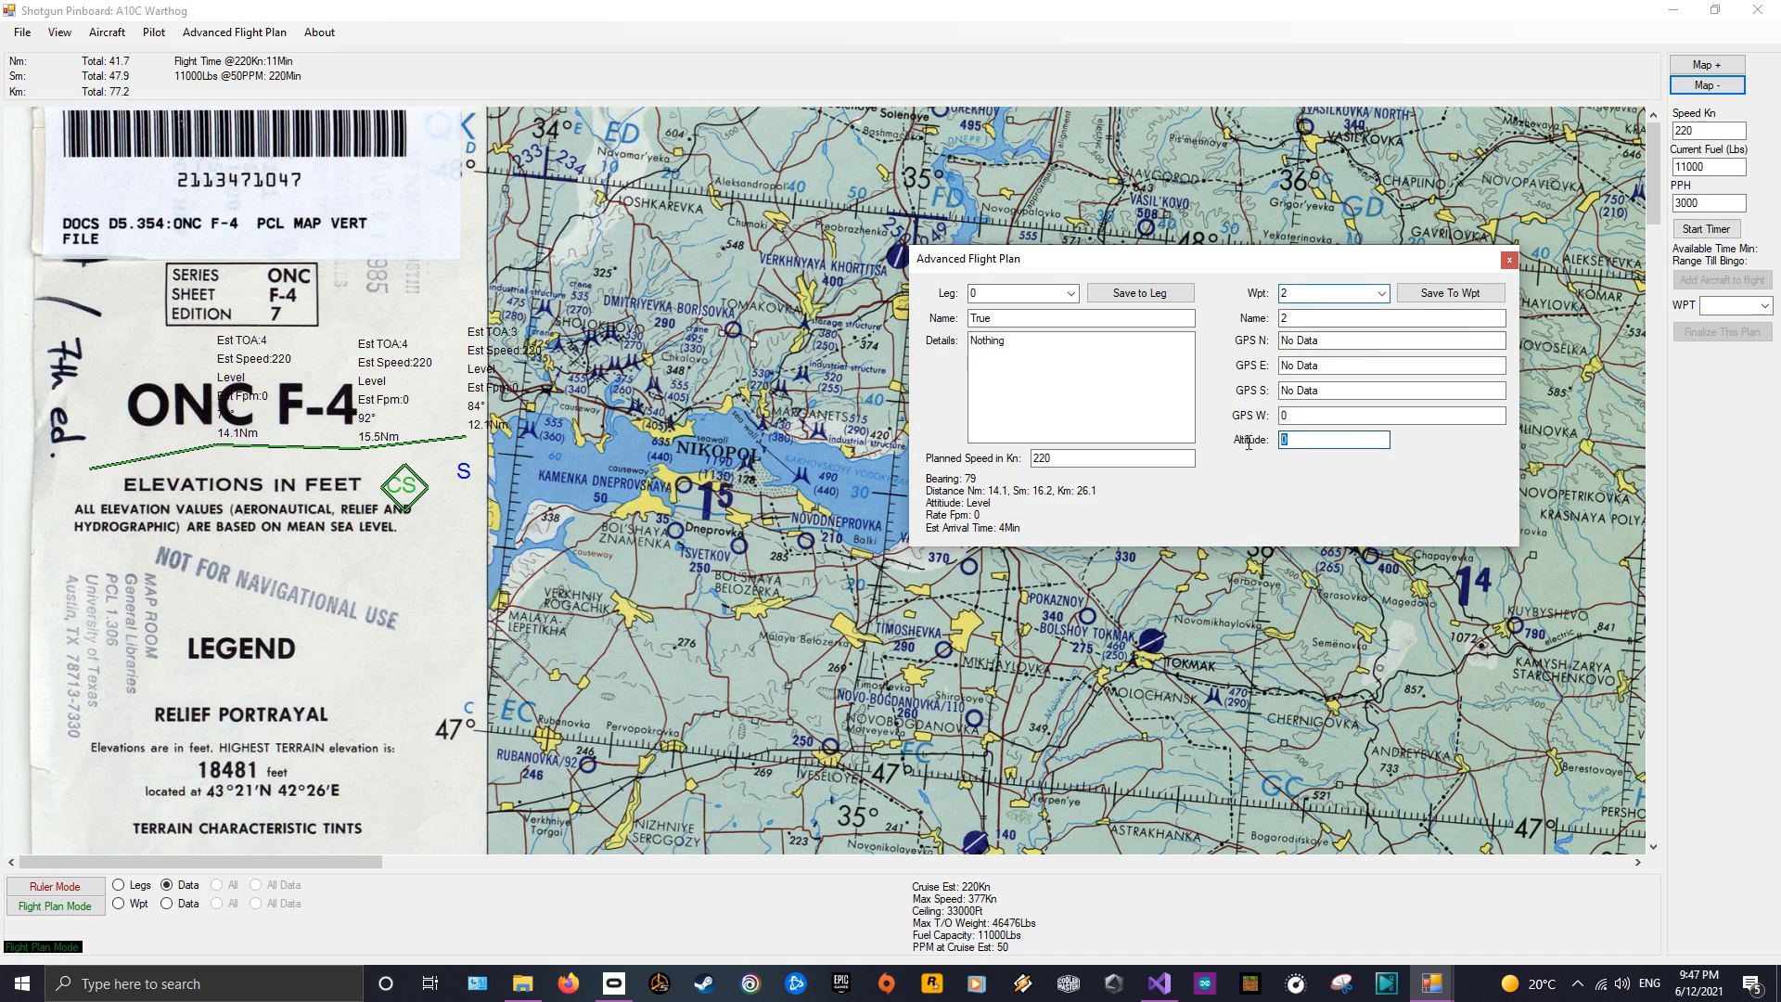
text(1000)
click(1449, 294)
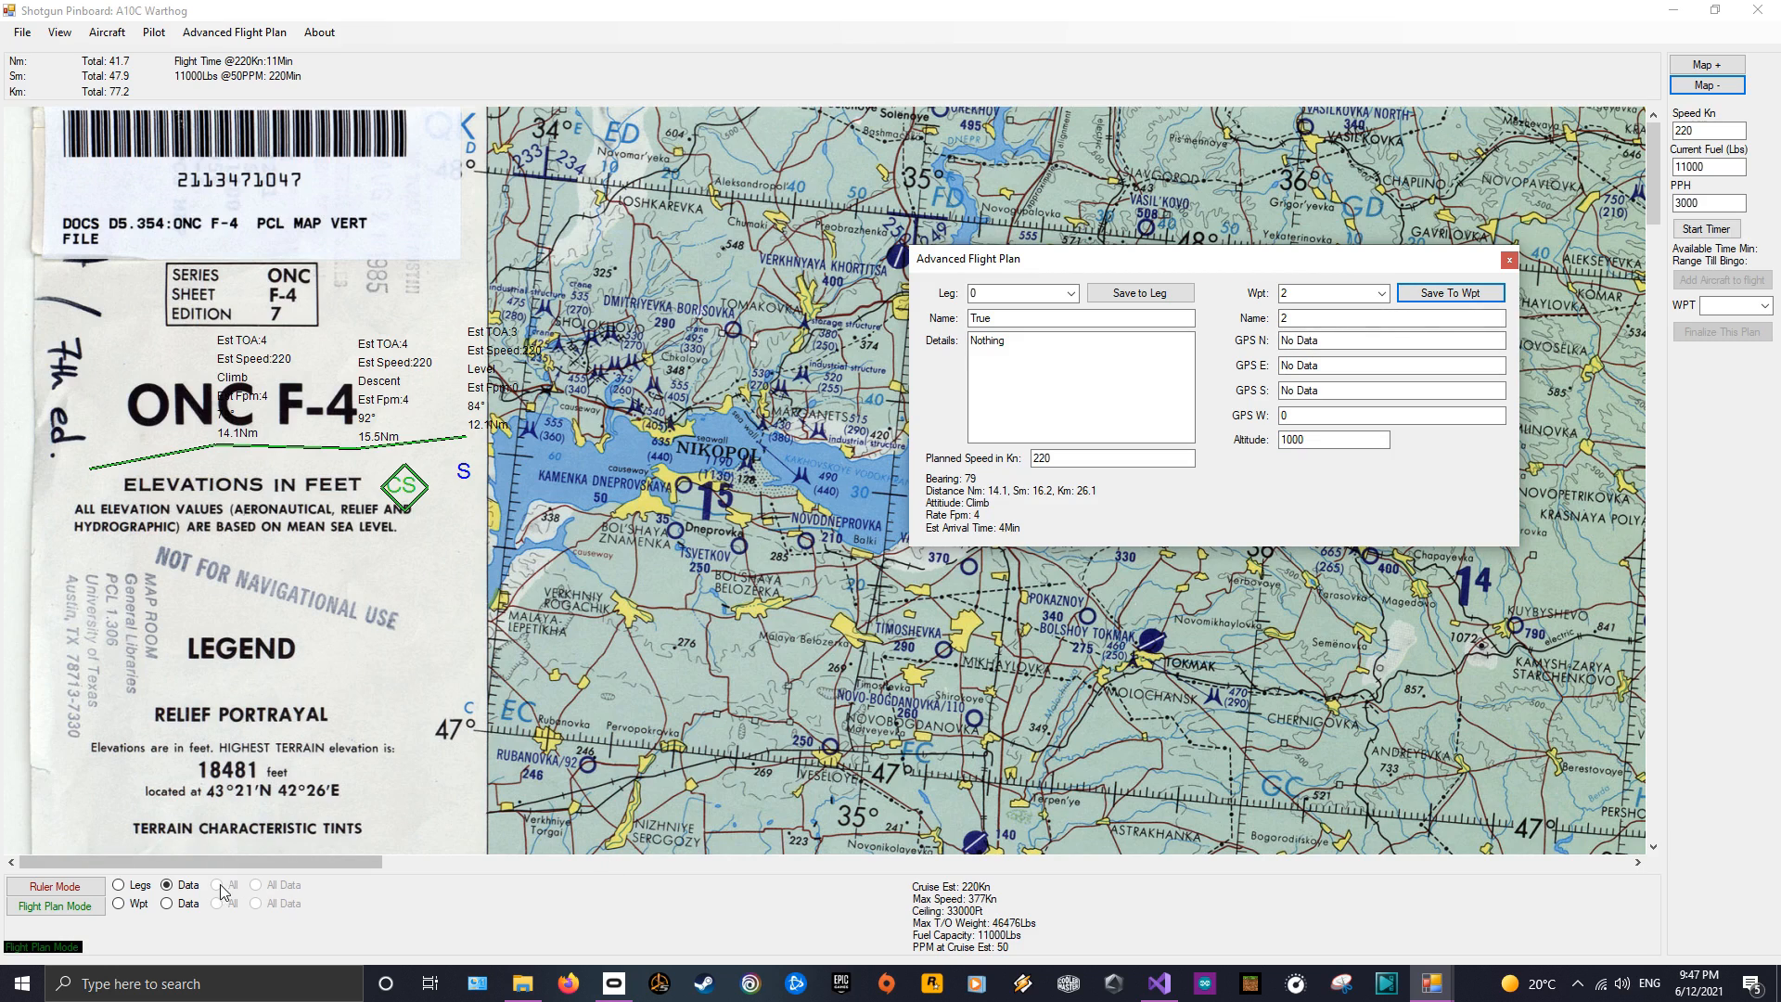
Move waypoint 2 up onto the ONC F-4 title with waypoint data shown, then raise the initial waypoint with leg data shown.
click(167, 904)
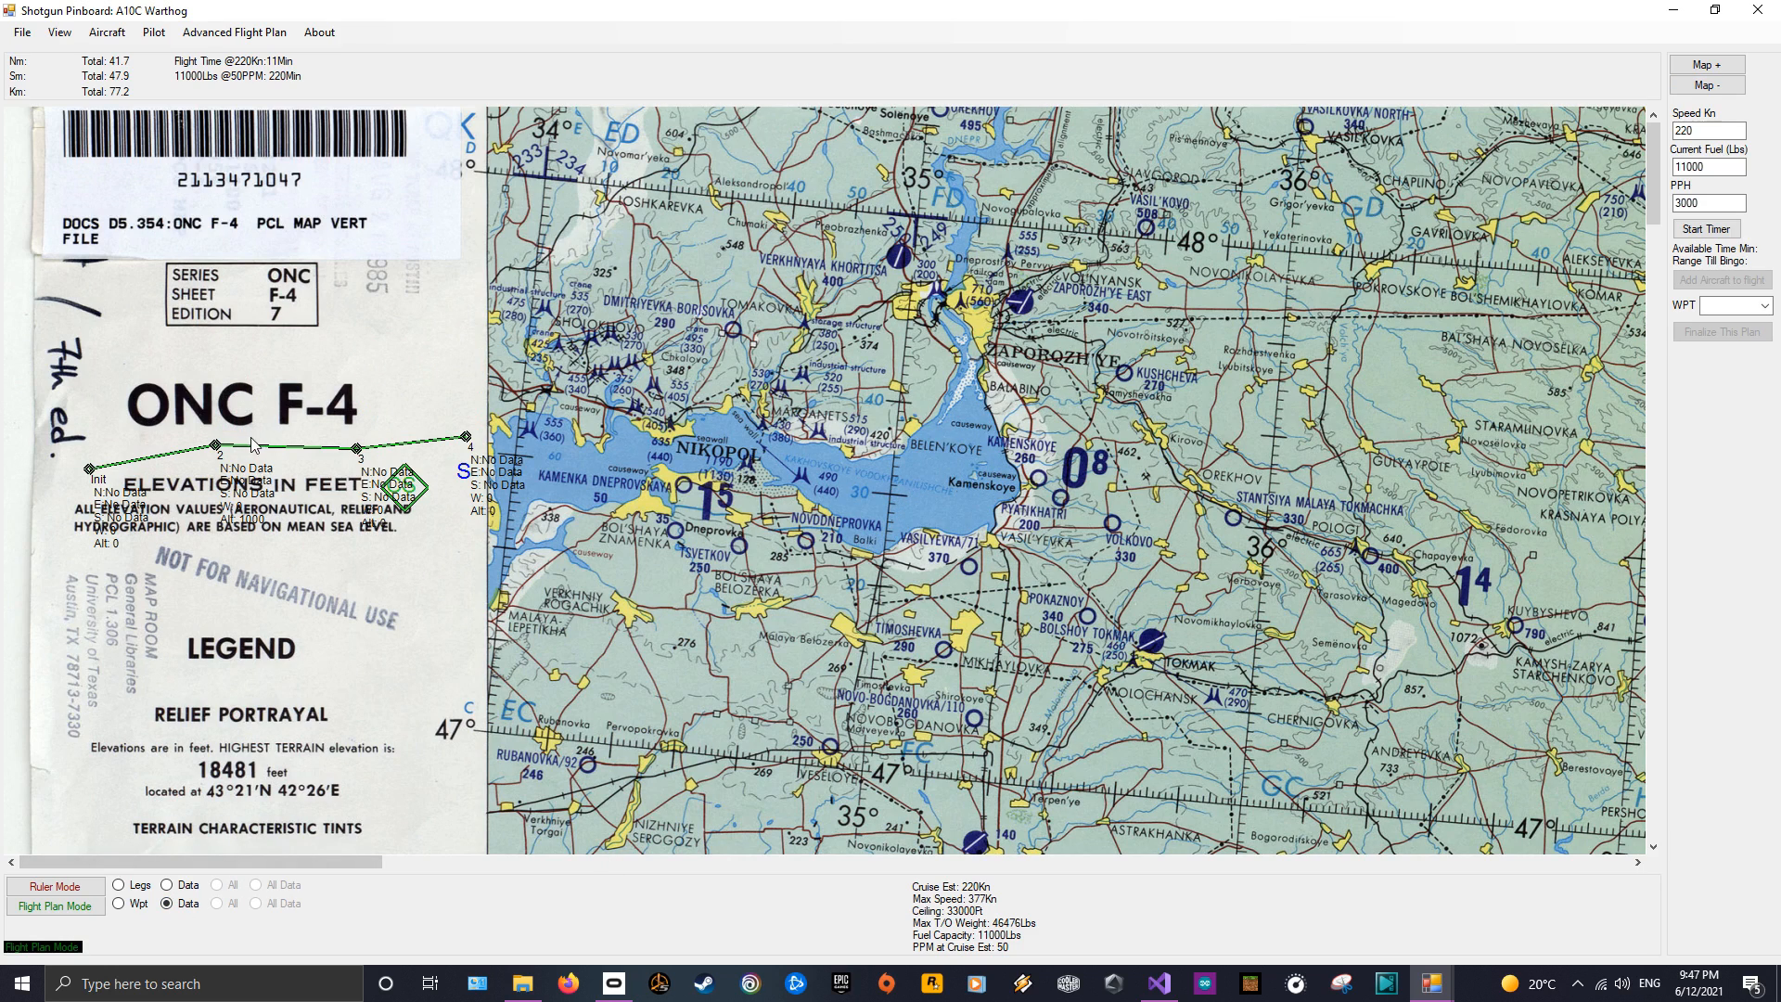
drag(216, 445, 228, 374)
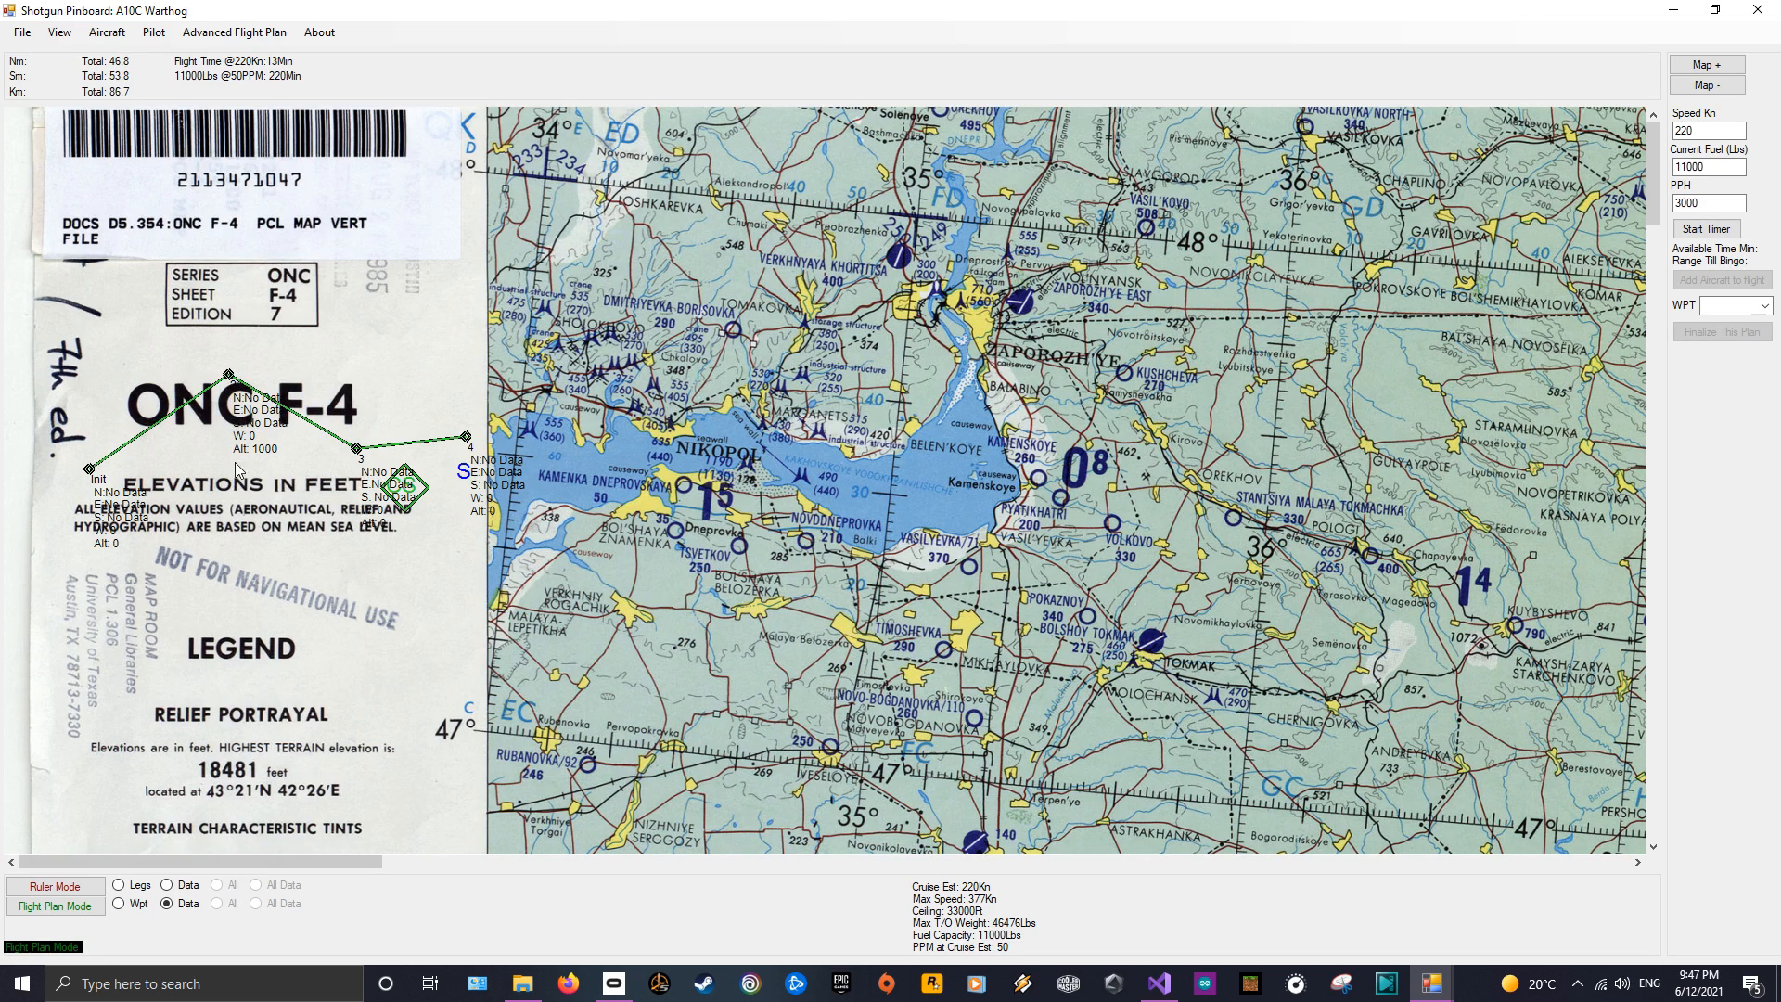
click(167, 885)
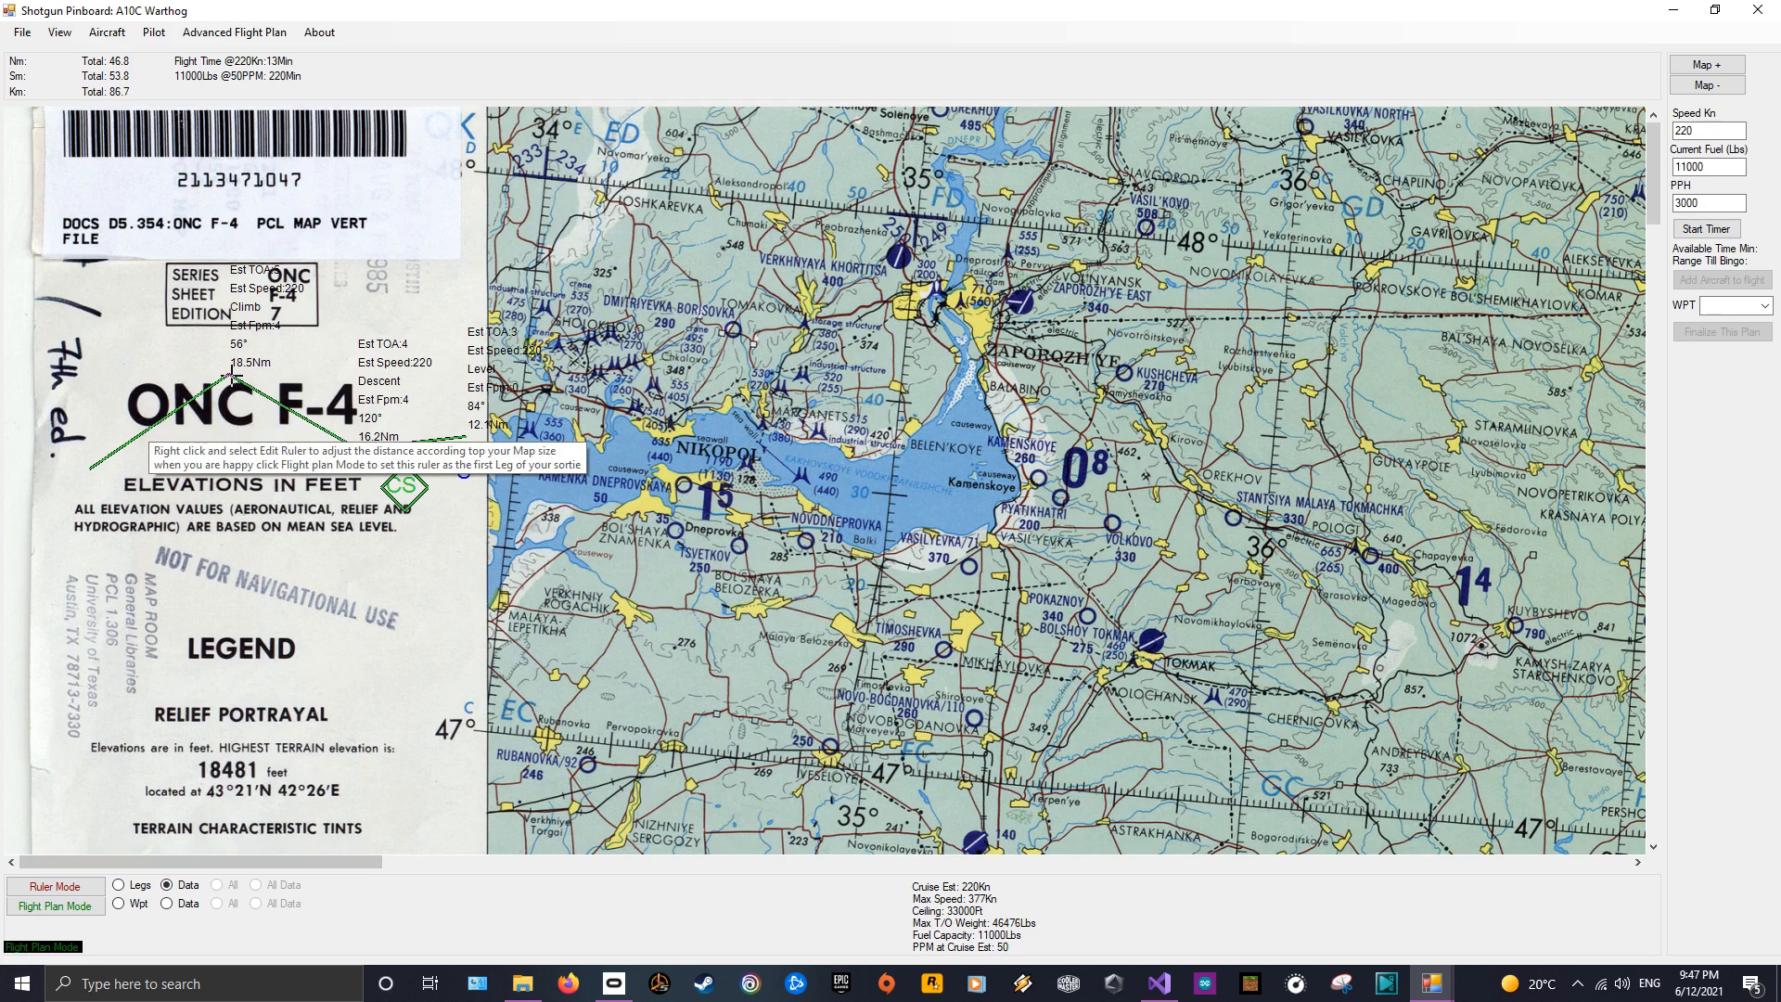
drag(85, 471, 84, 416)
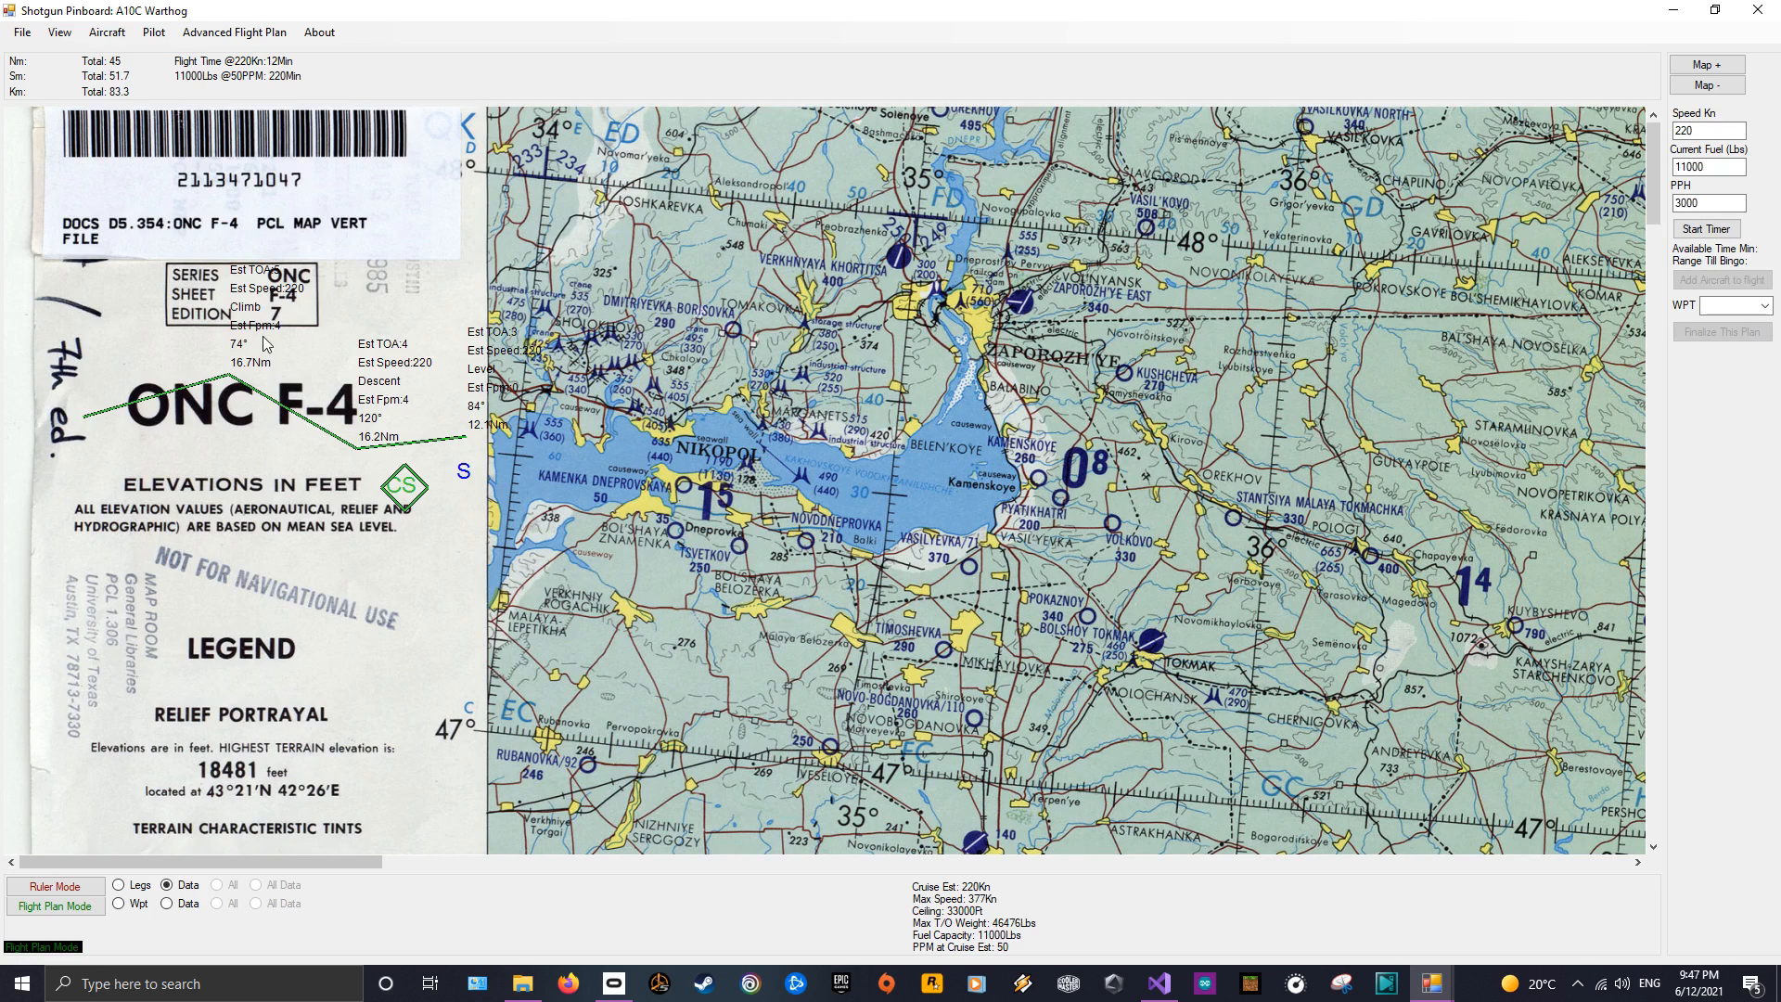
Lower waypoint 2 slightly on the ONC F-4 title and move waypoint 3 up above the title's right end.
drag(230, 378, 229, 397)
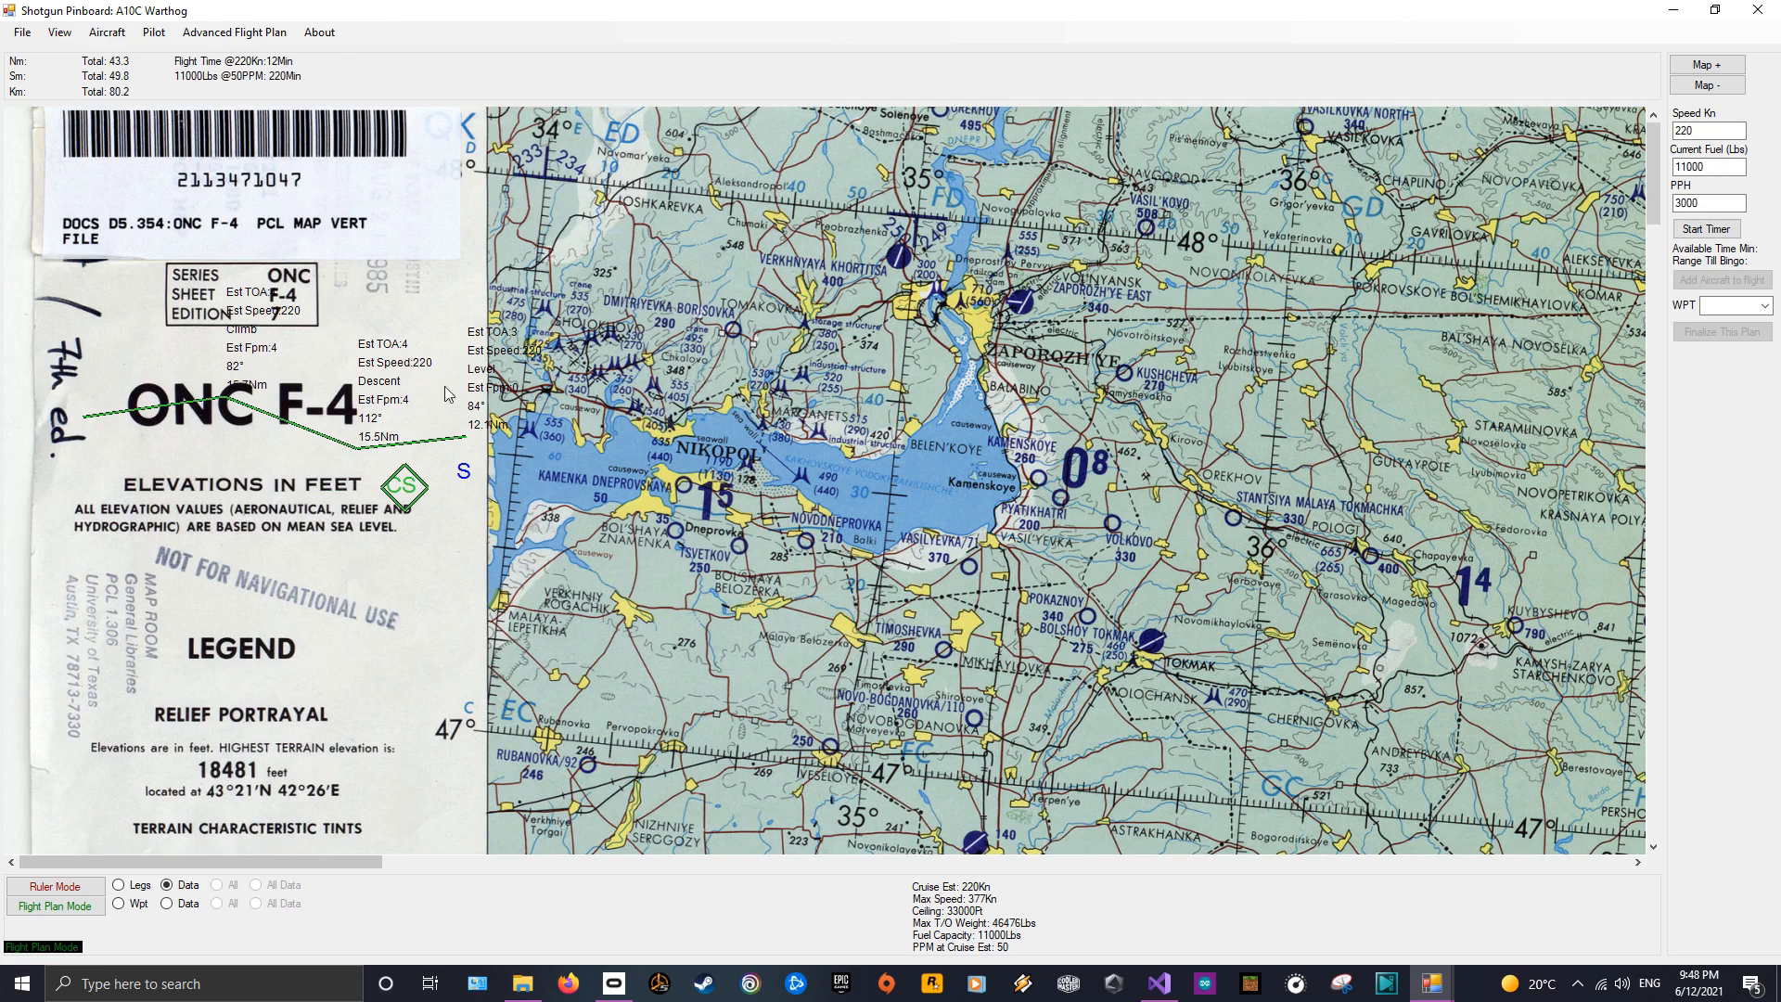
drag(359, 449, 276, 370)
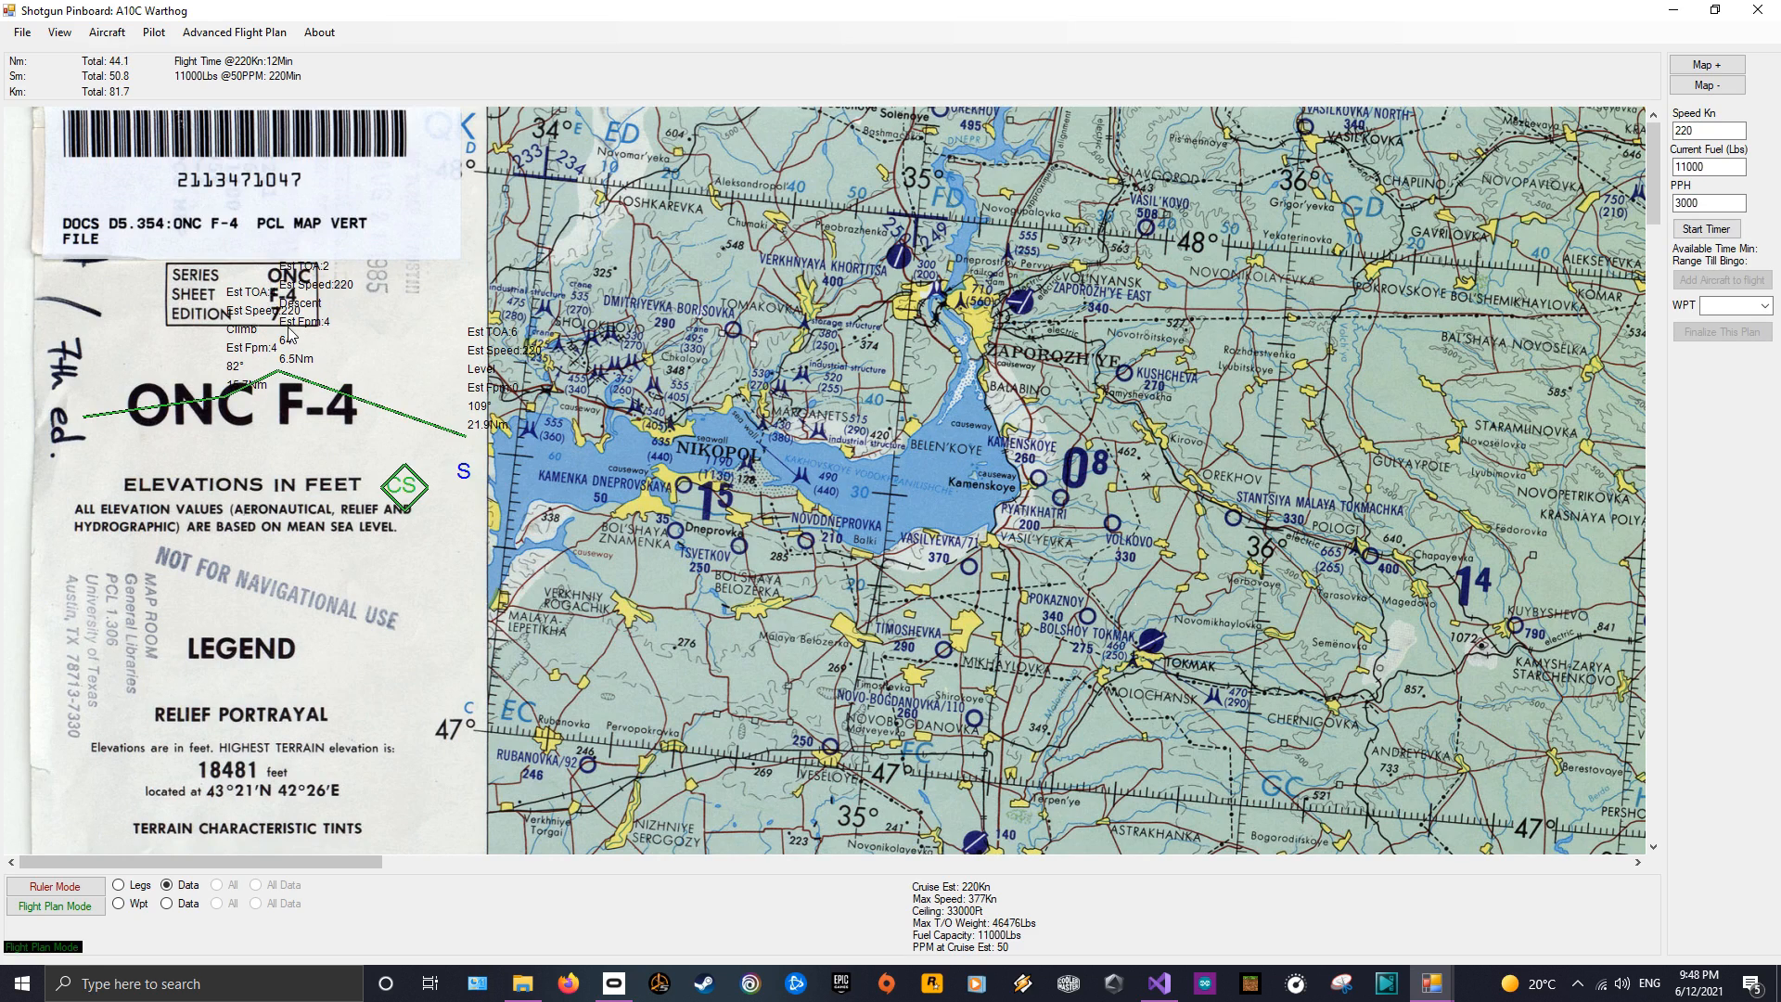
drag(278, 371, 380, 338)
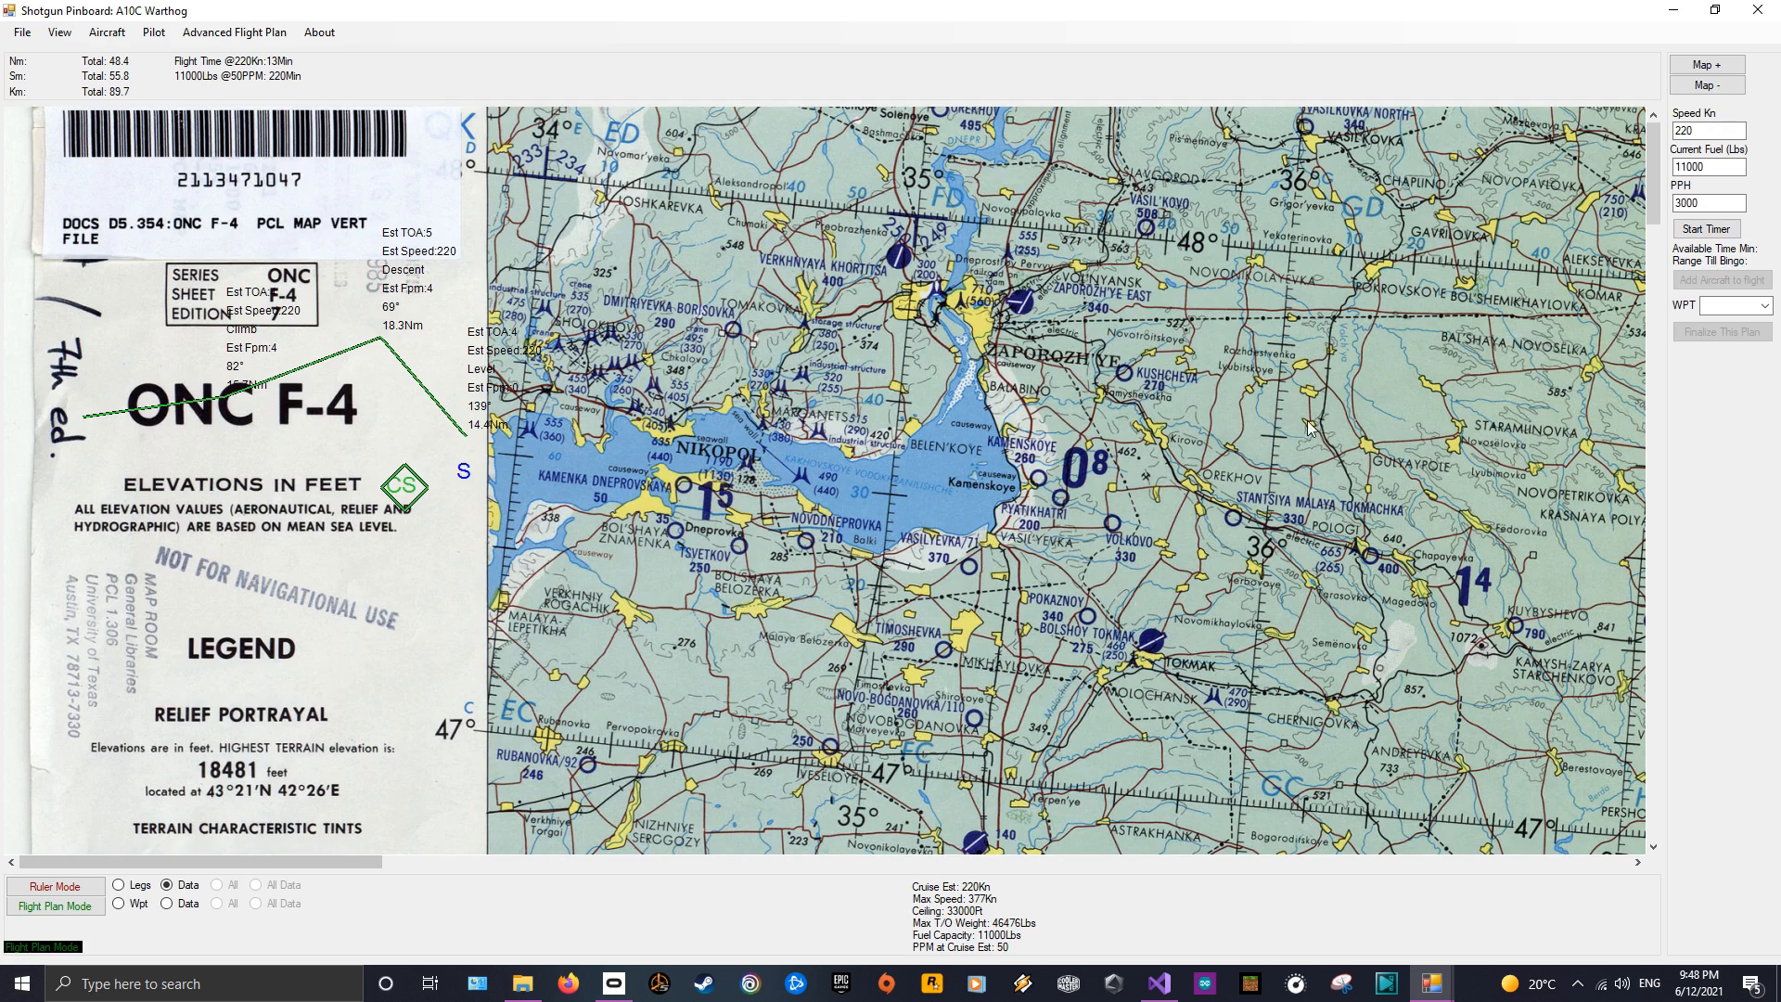
Check the individual leg distances for waypoints 3, 4 and 2 by selecting each waypoint in turn.
click(1762, 305)
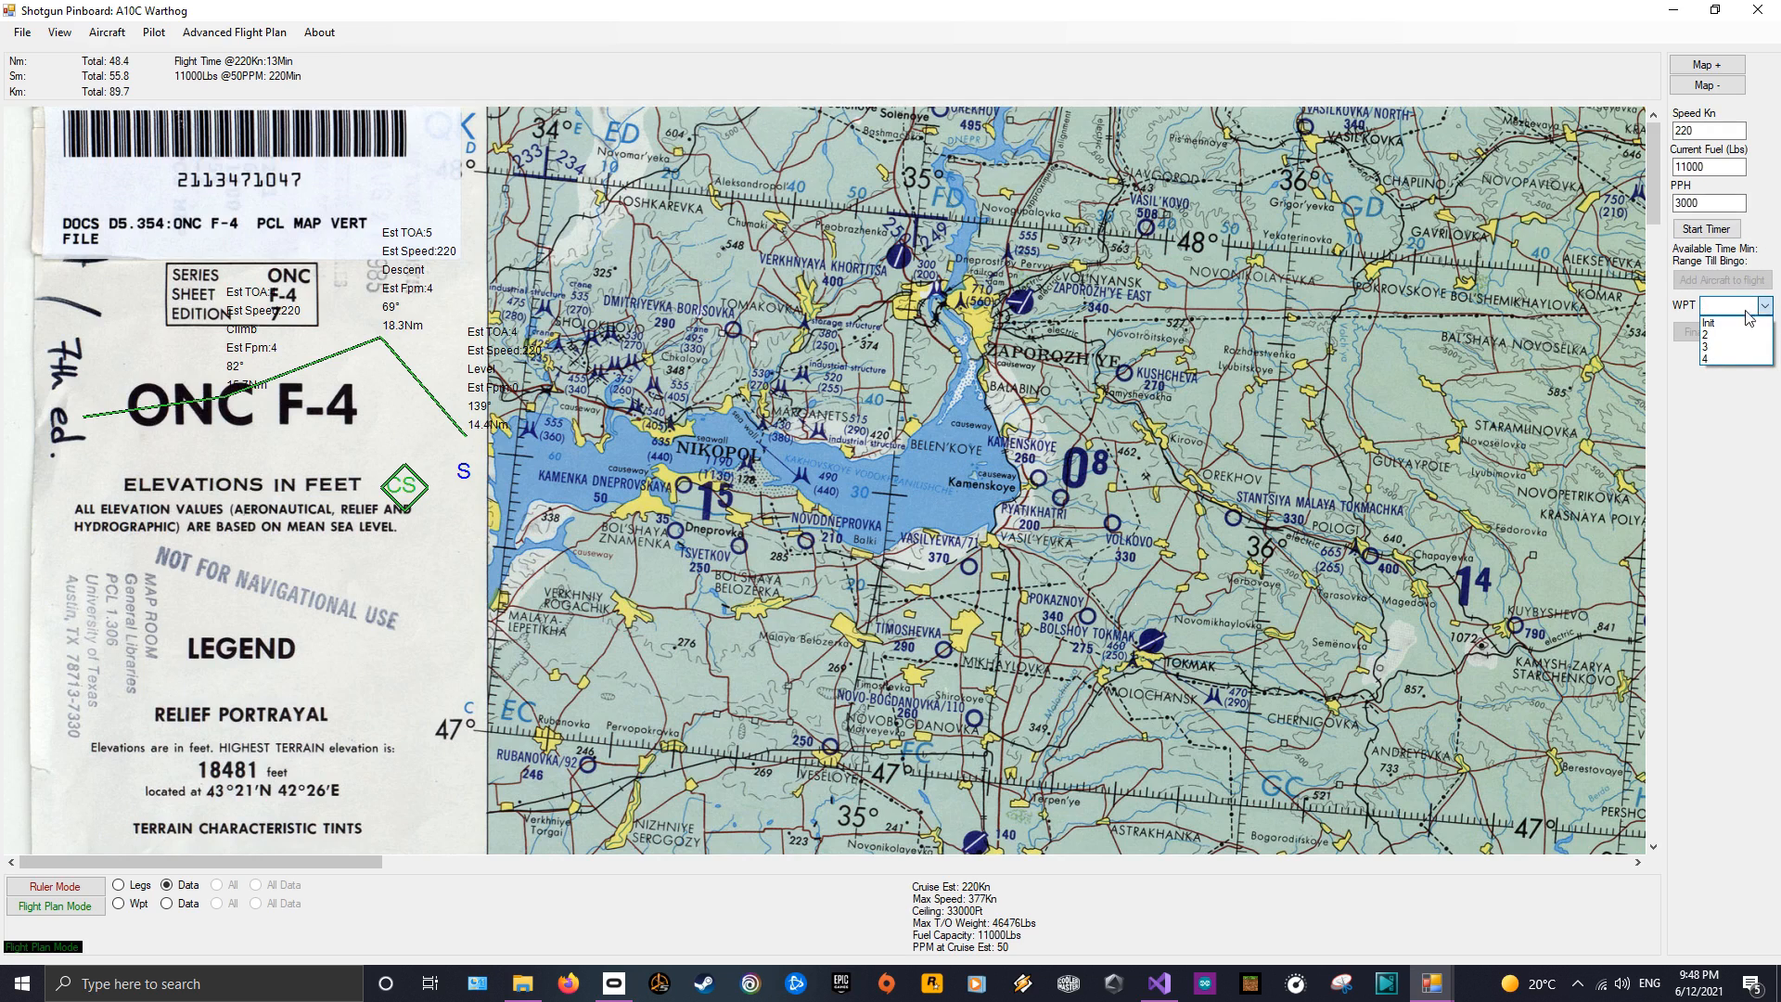
click(1713, 347)
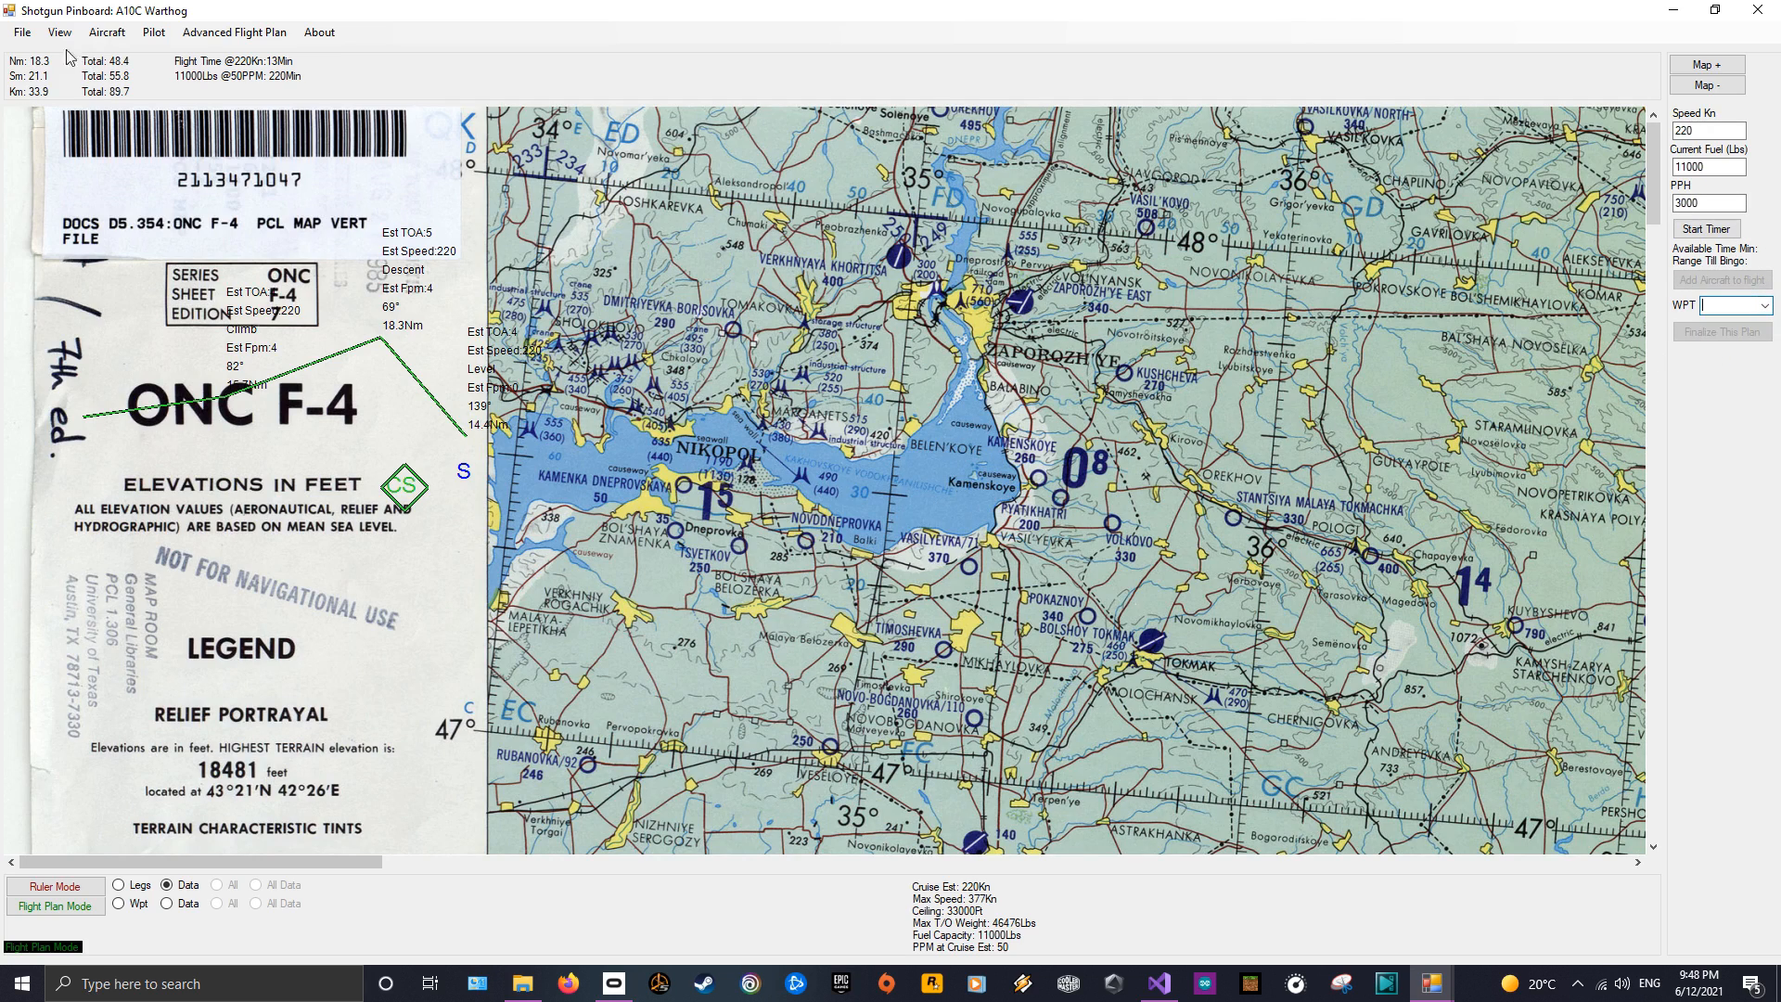
click(1763, 305)
click(1725, 359)
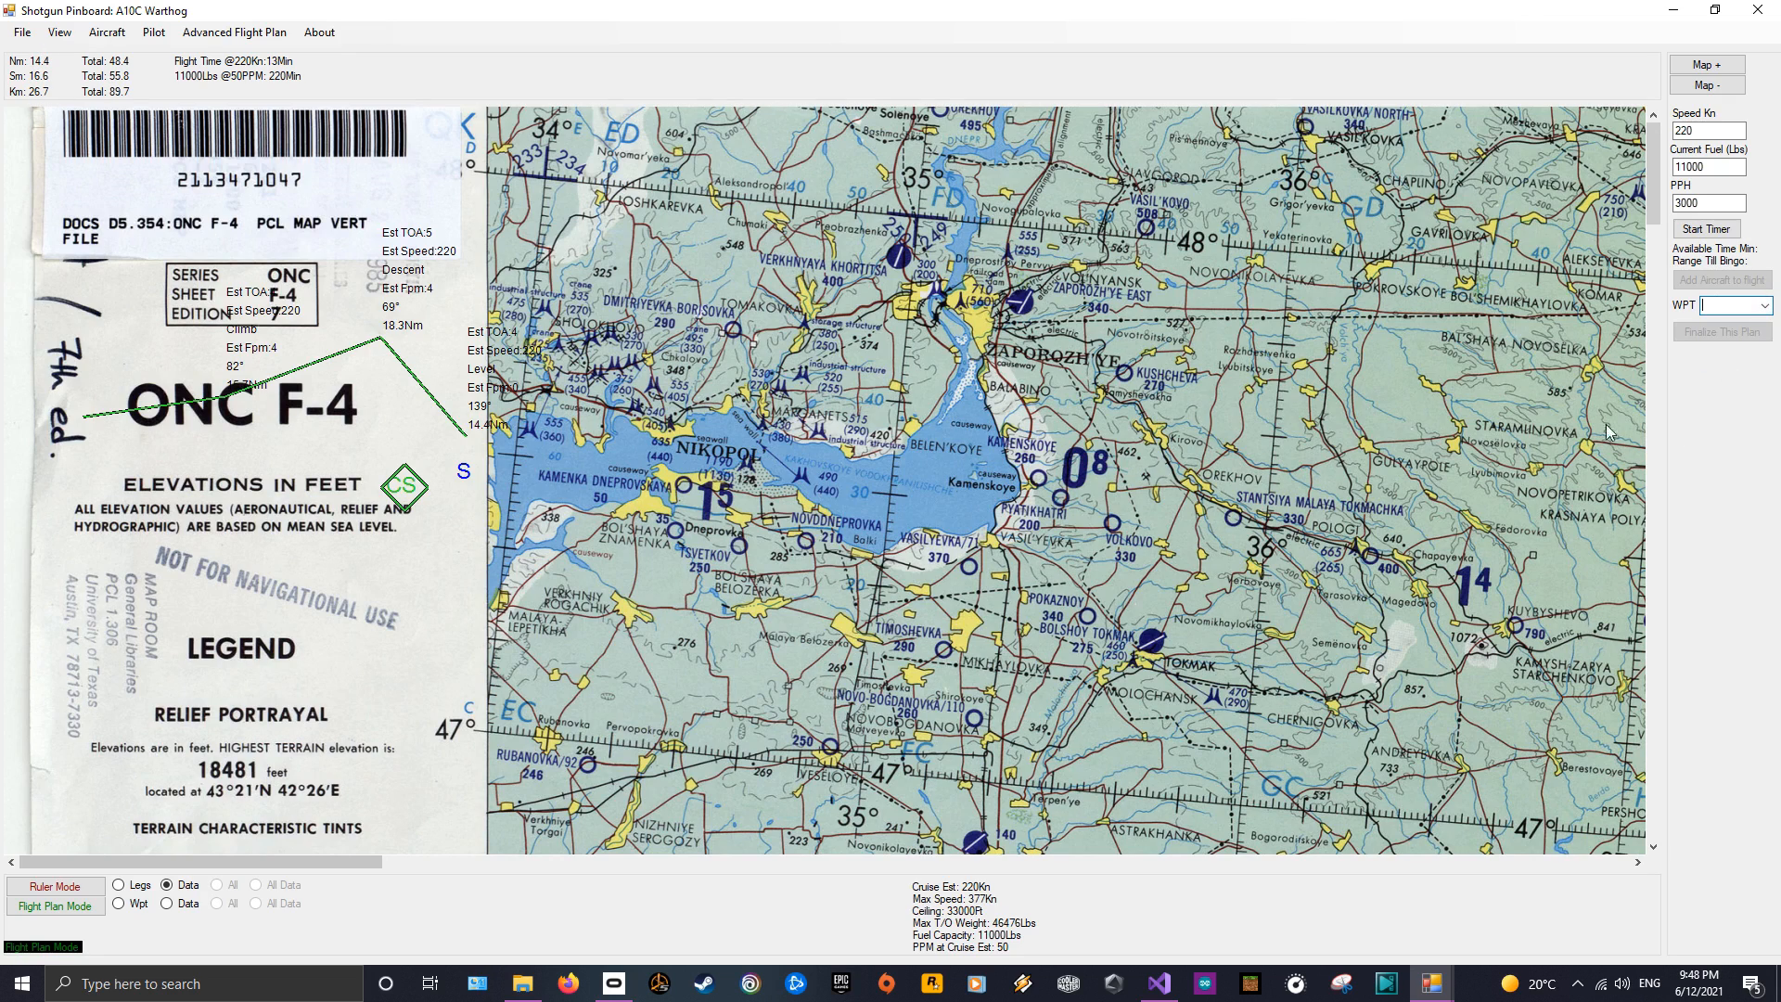
click(1763, 306)
click(1728, 334)
Stretch the route from the initial waypoint at Relief Portrayal through waypoint 2 at Nikopol and waypoint 3 north-east of it to waypoint 4 near Kushcheva.
drag(94, 421, 233, 705)
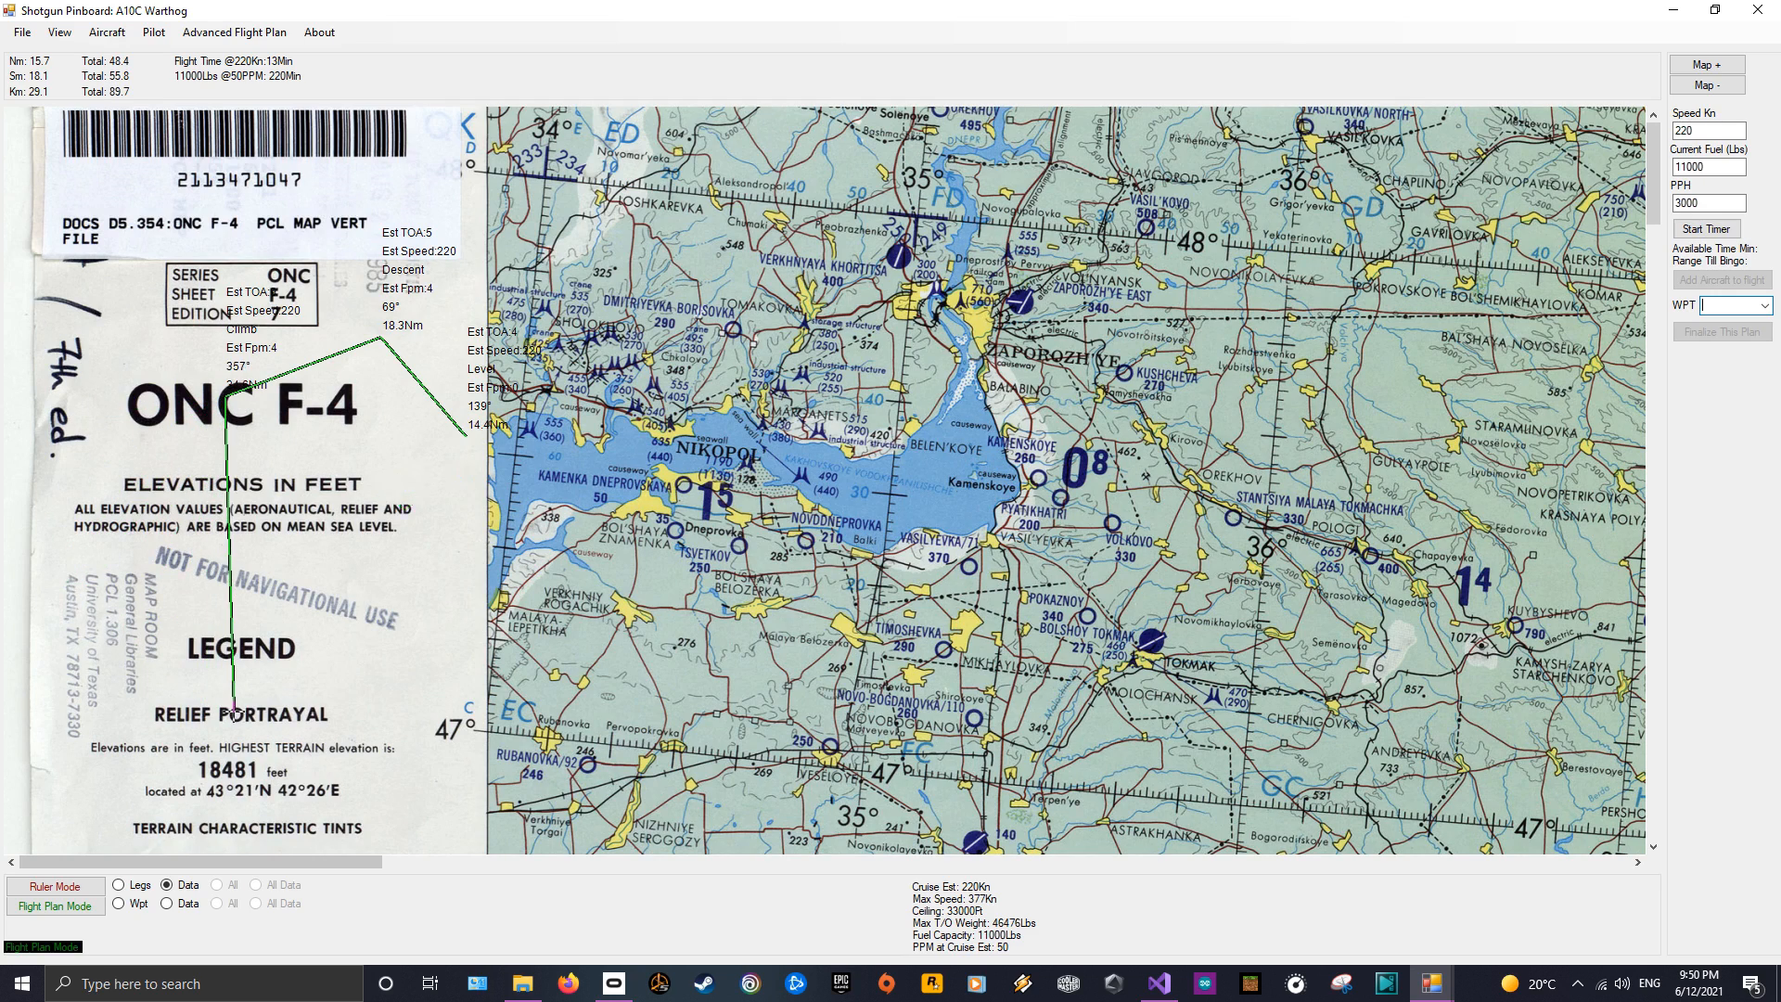
right_click(225, 400)
click(257, 344)
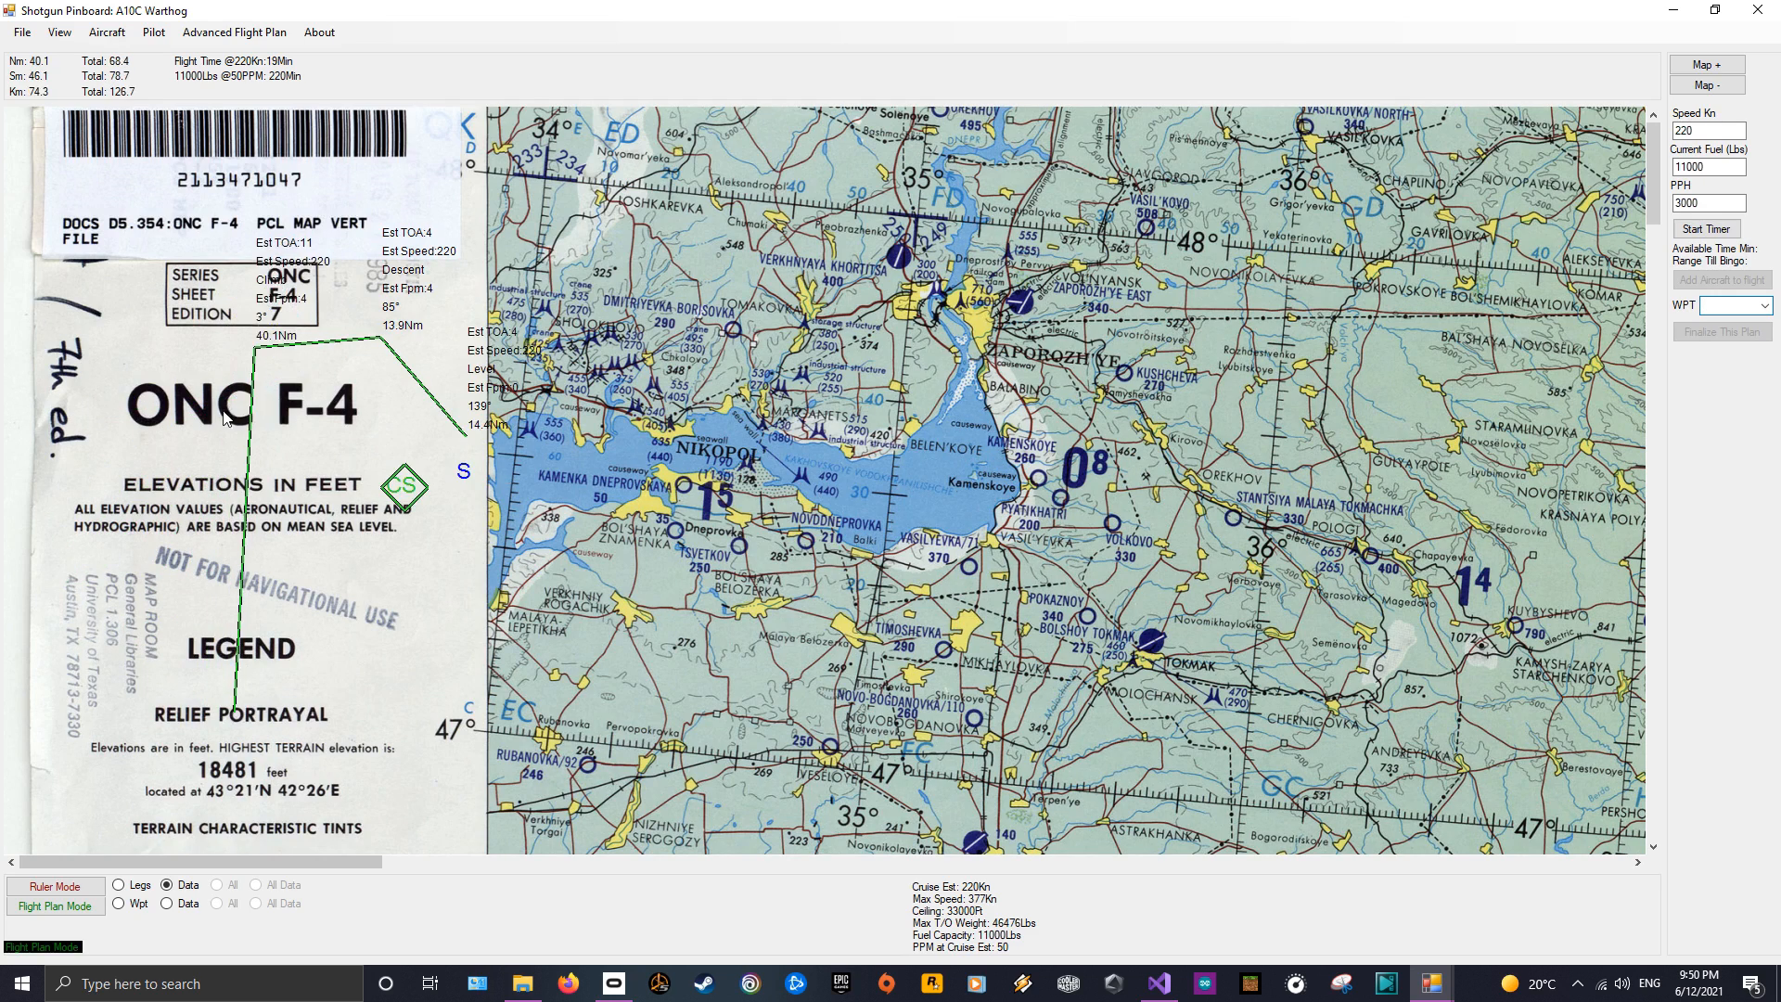
drag(257, 350, 668, 473)
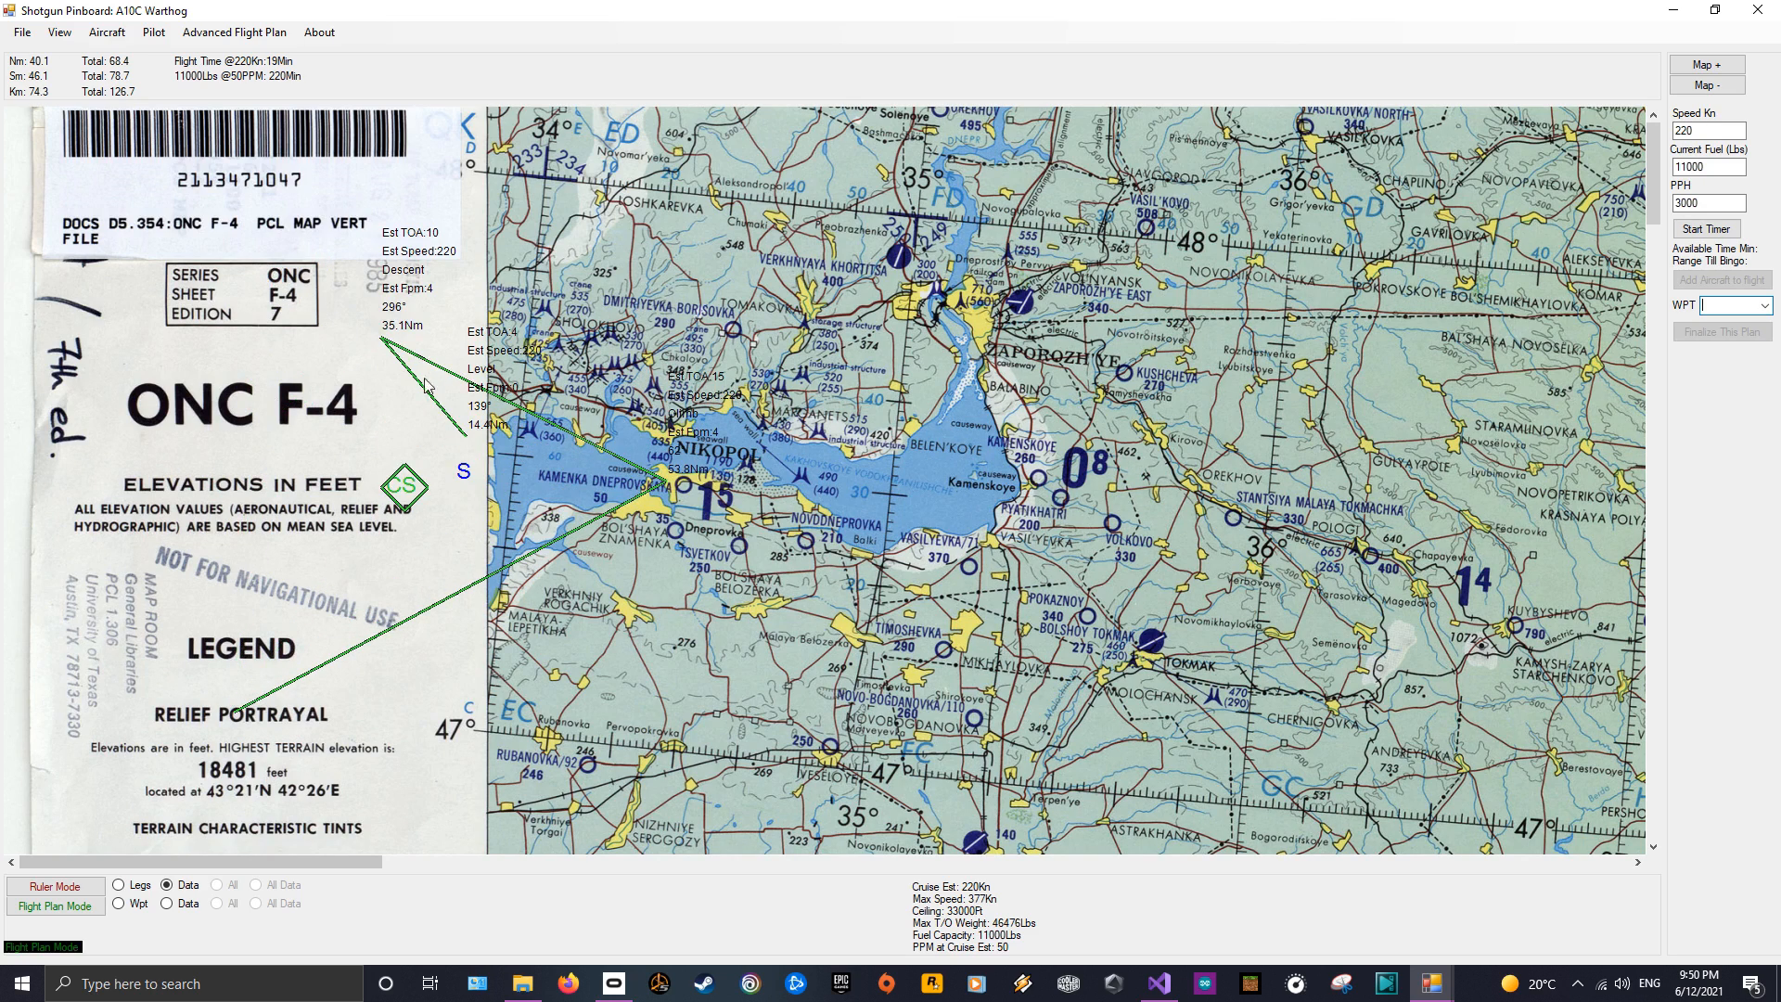
drag(382, 341, 839, 387)
drag(469, 433, 1204, 387)
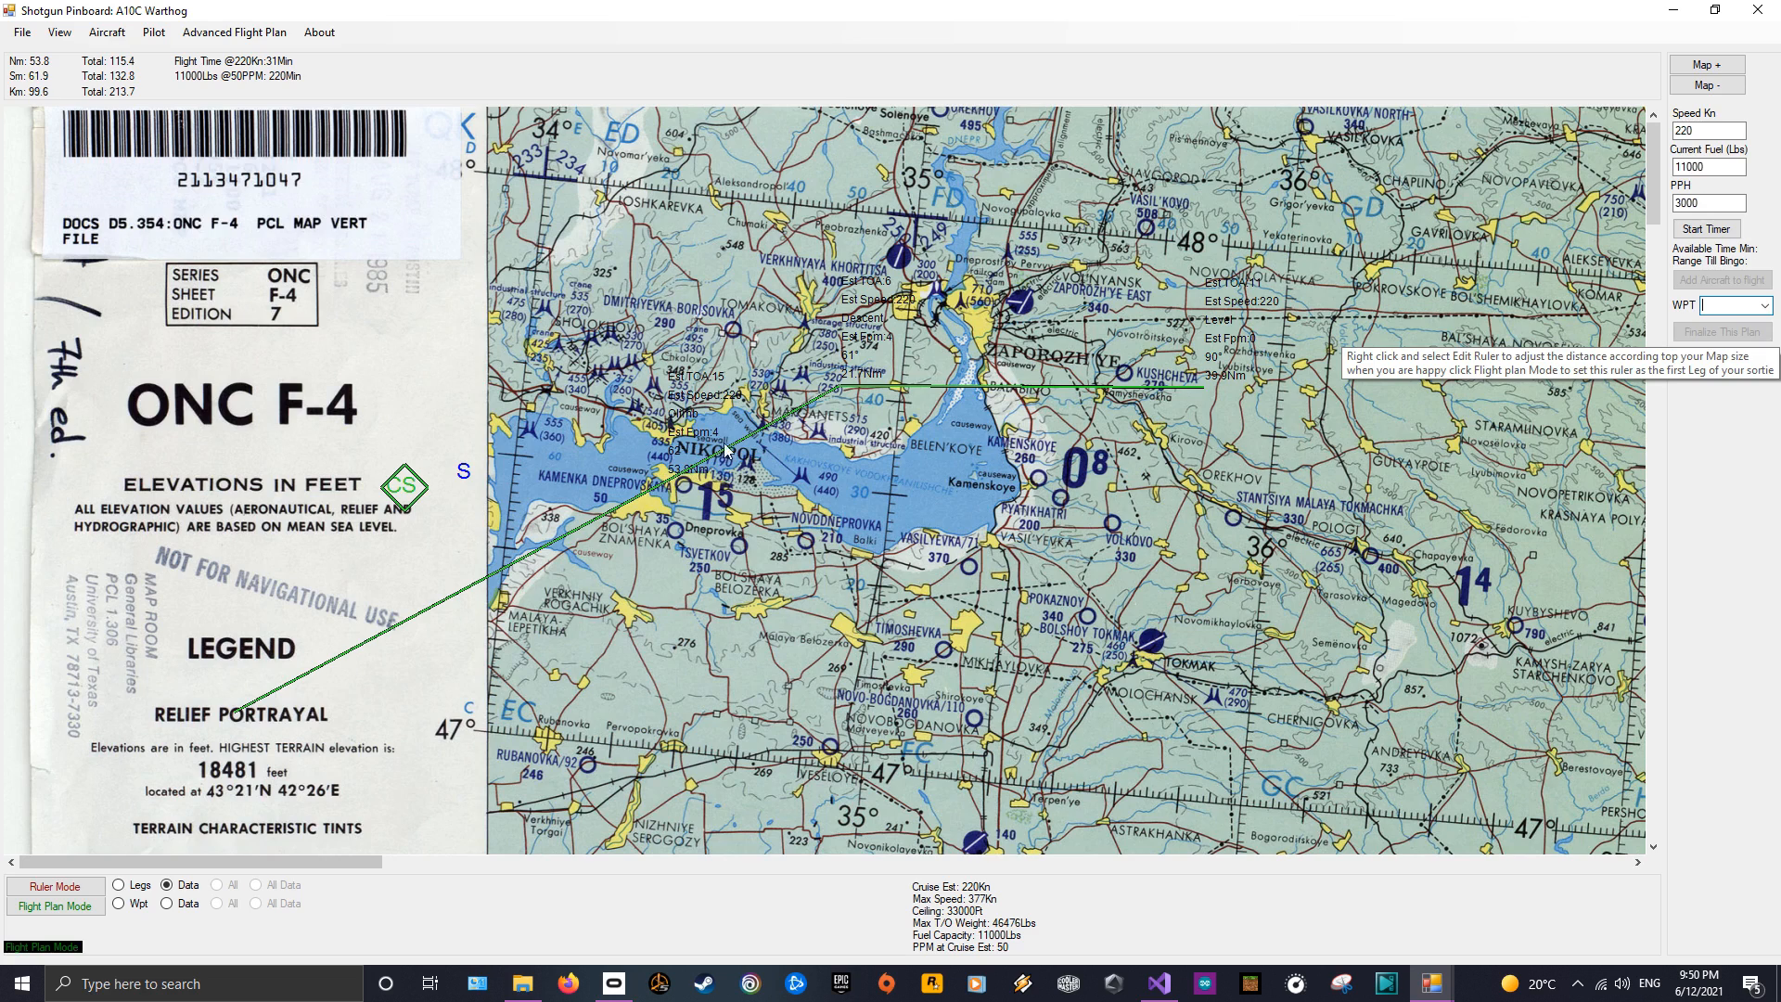
Move waypoint 2 to just above the right end of the ONC F-4 title with waypoint data shown, and compare leg and waypoint data.
click(168, 903)
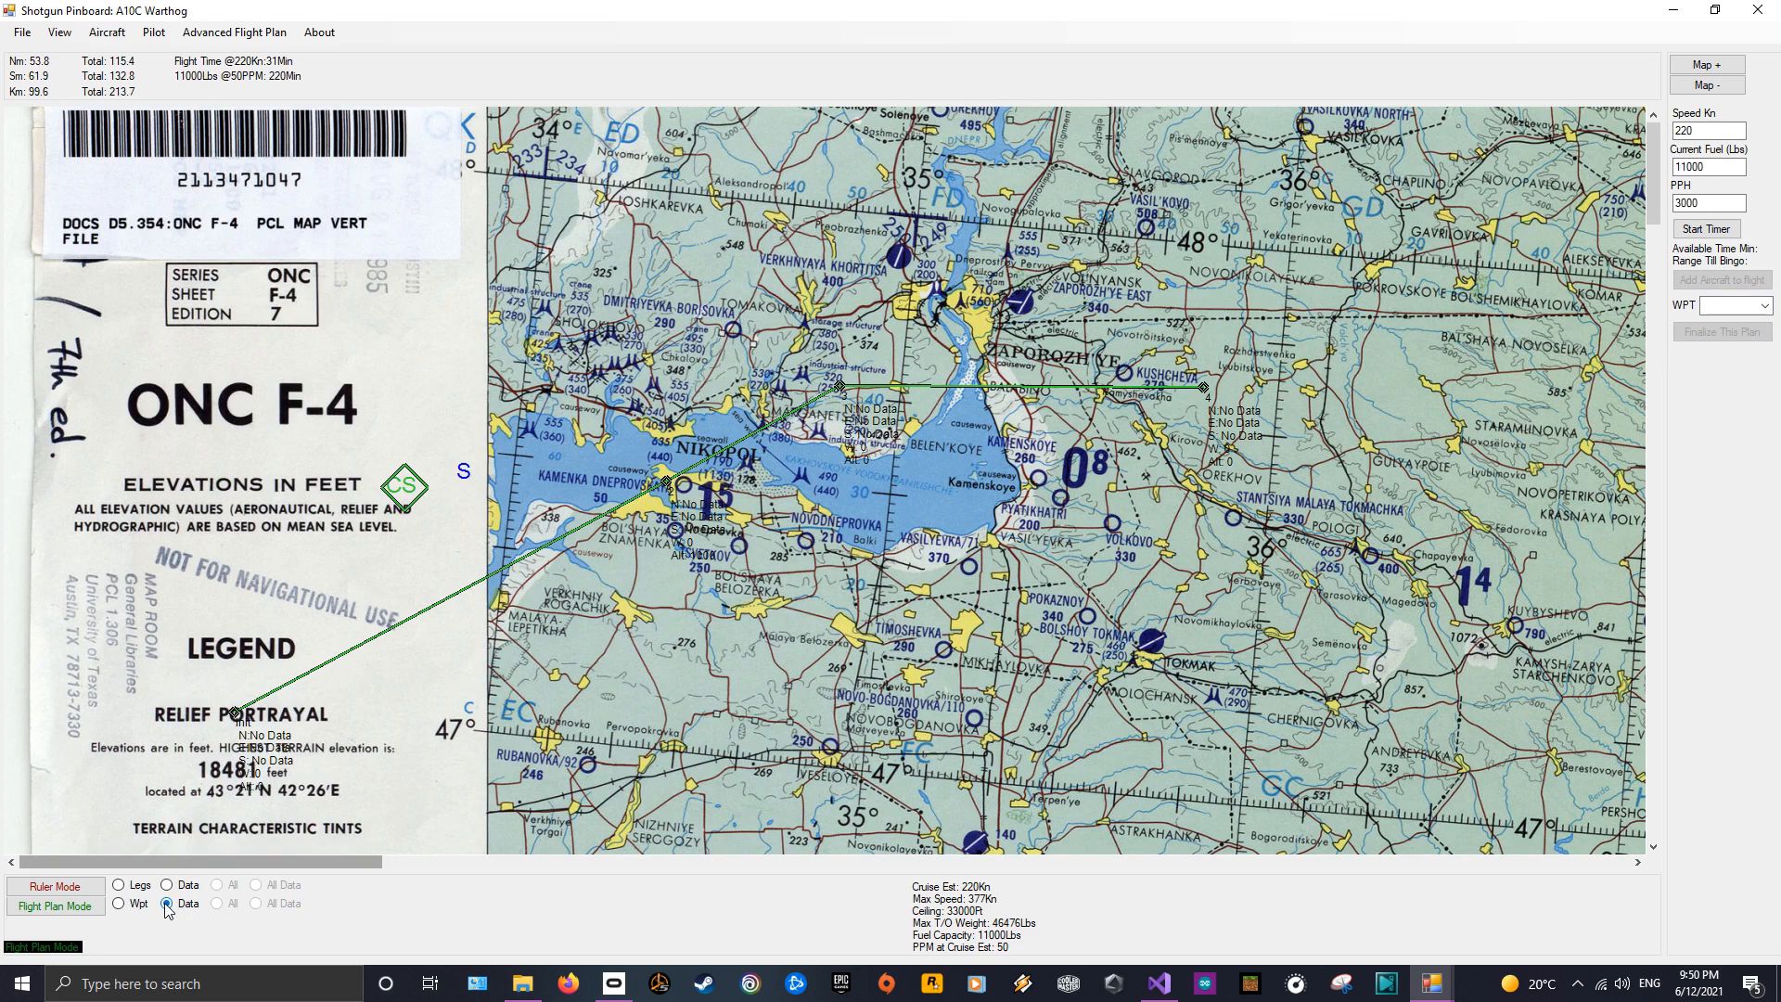
drag(667, 481, 410, 363)
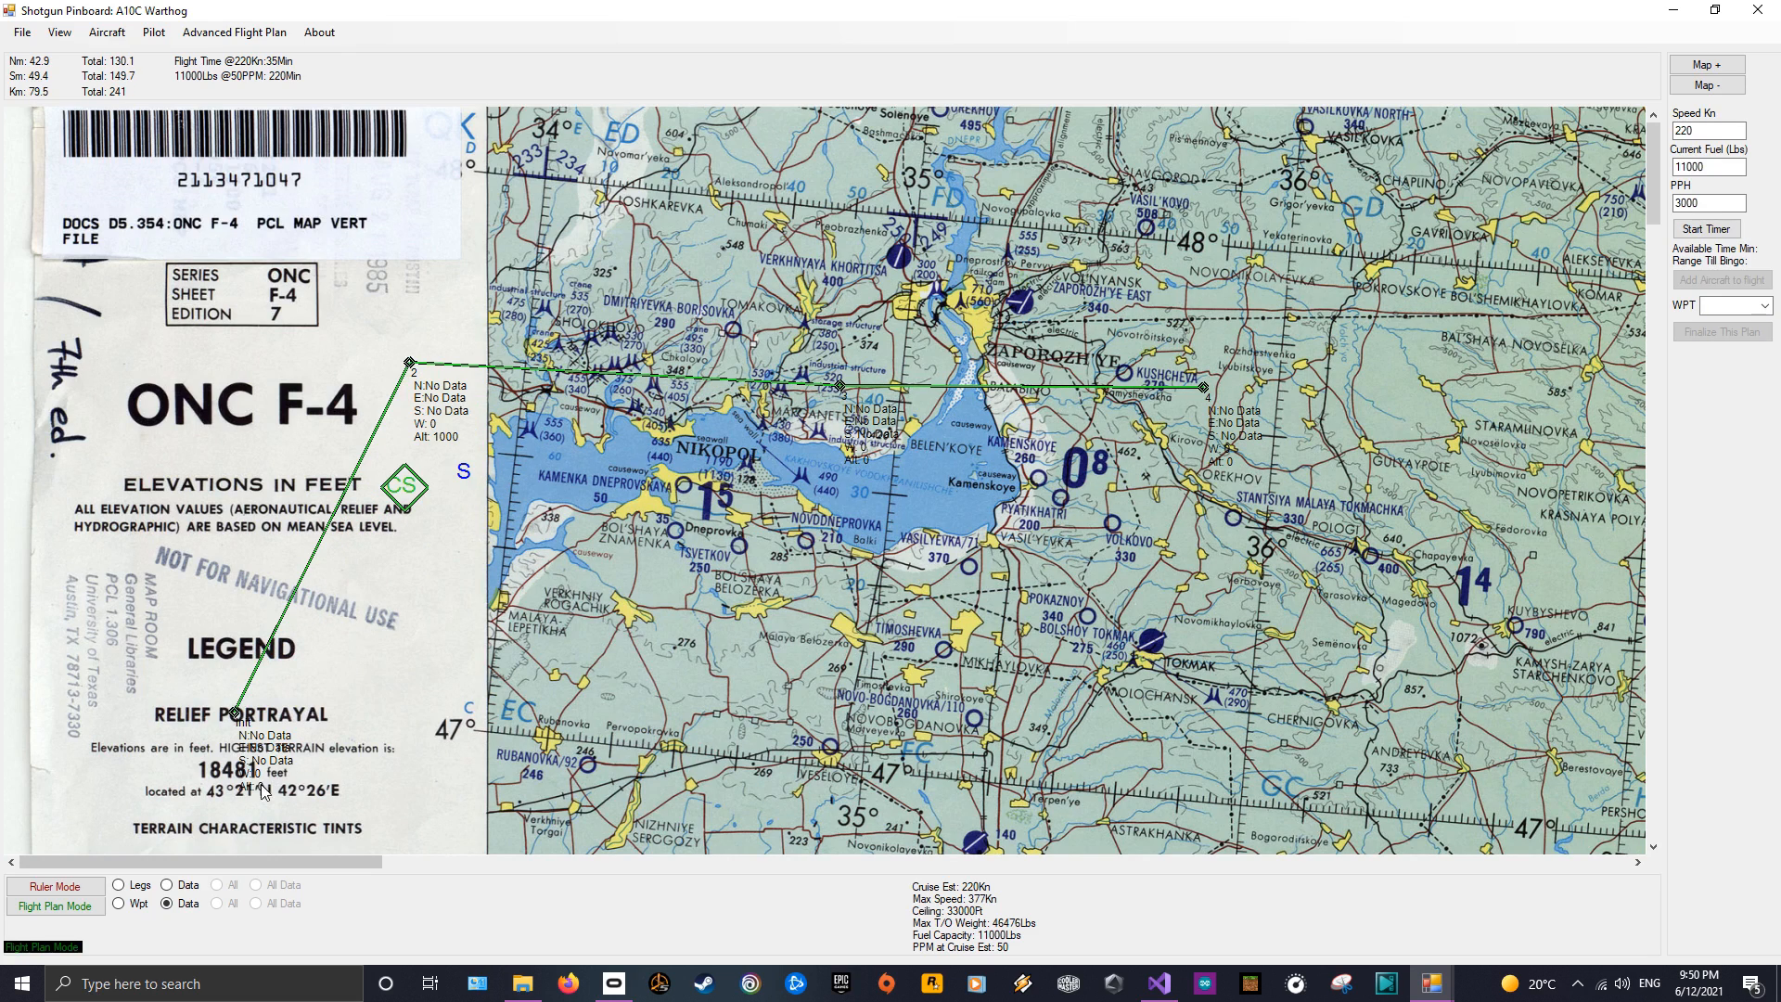
click(168, 885)
click(167, 903)
click(167, 885)
click(167, 902)
click(167, 887)
click(167, 906)
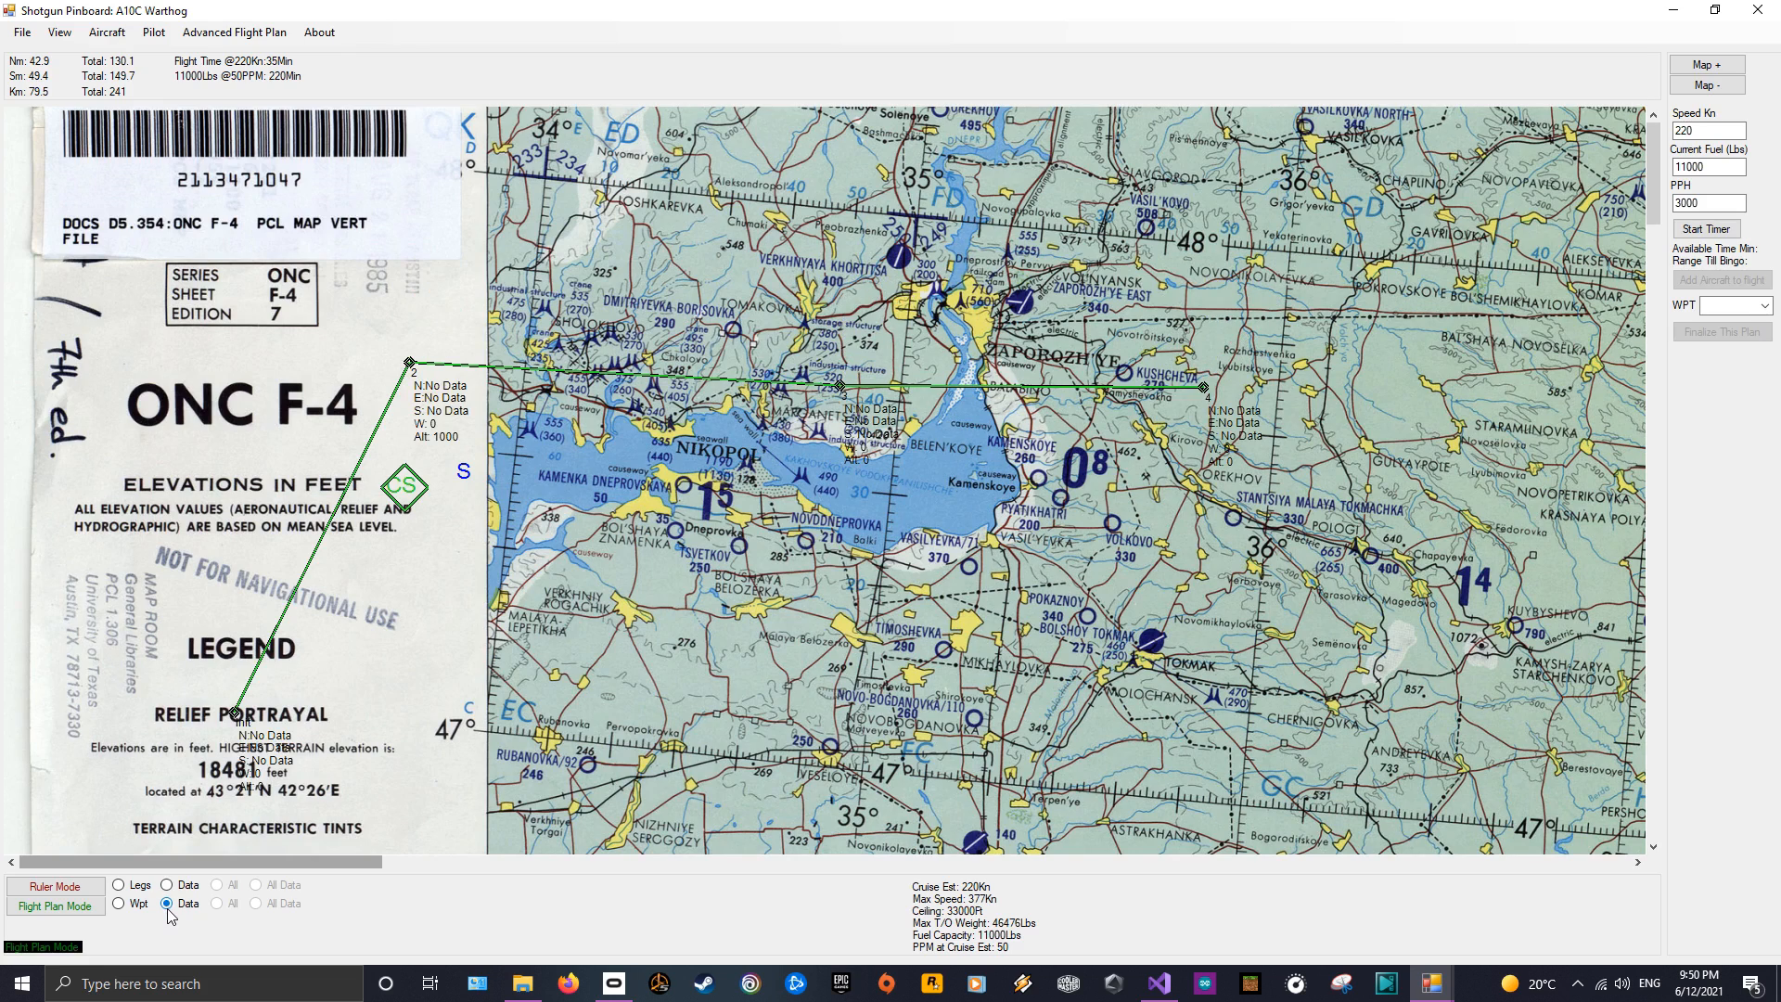
Show the route with plain waypoint markers, hide the leg lines, and display the waypoint data followed by the leg data.
click(119, 905)
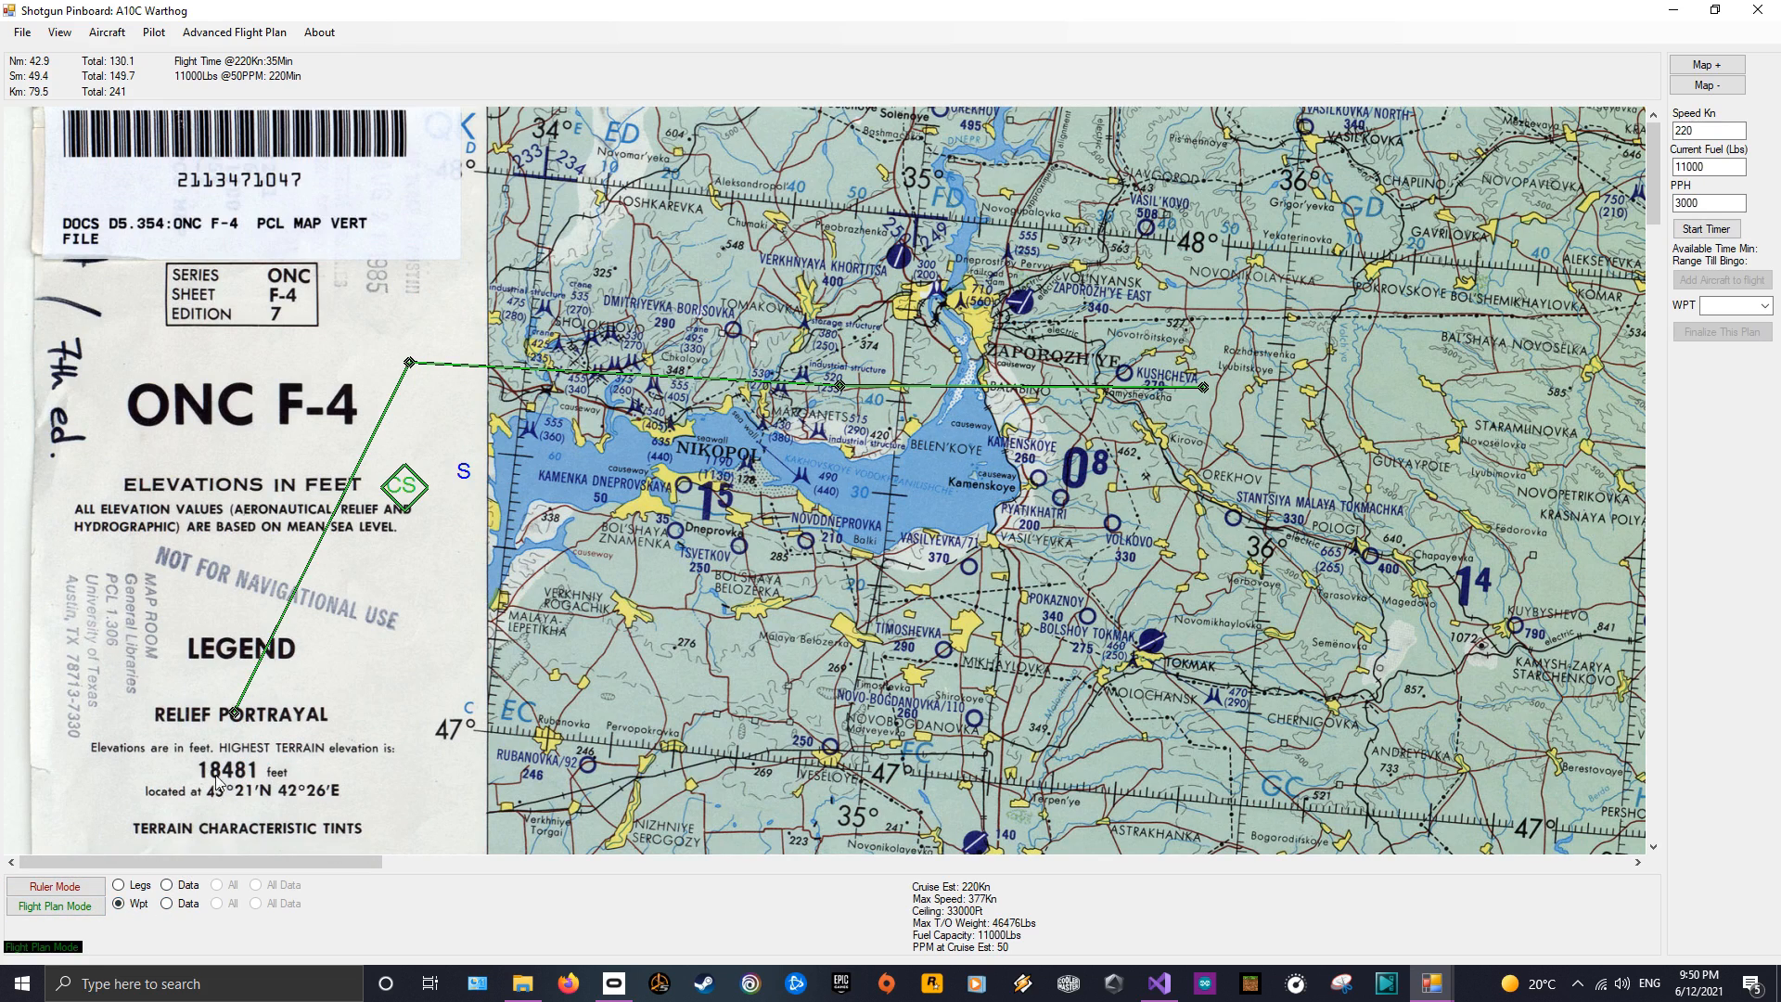
click(121, 905)
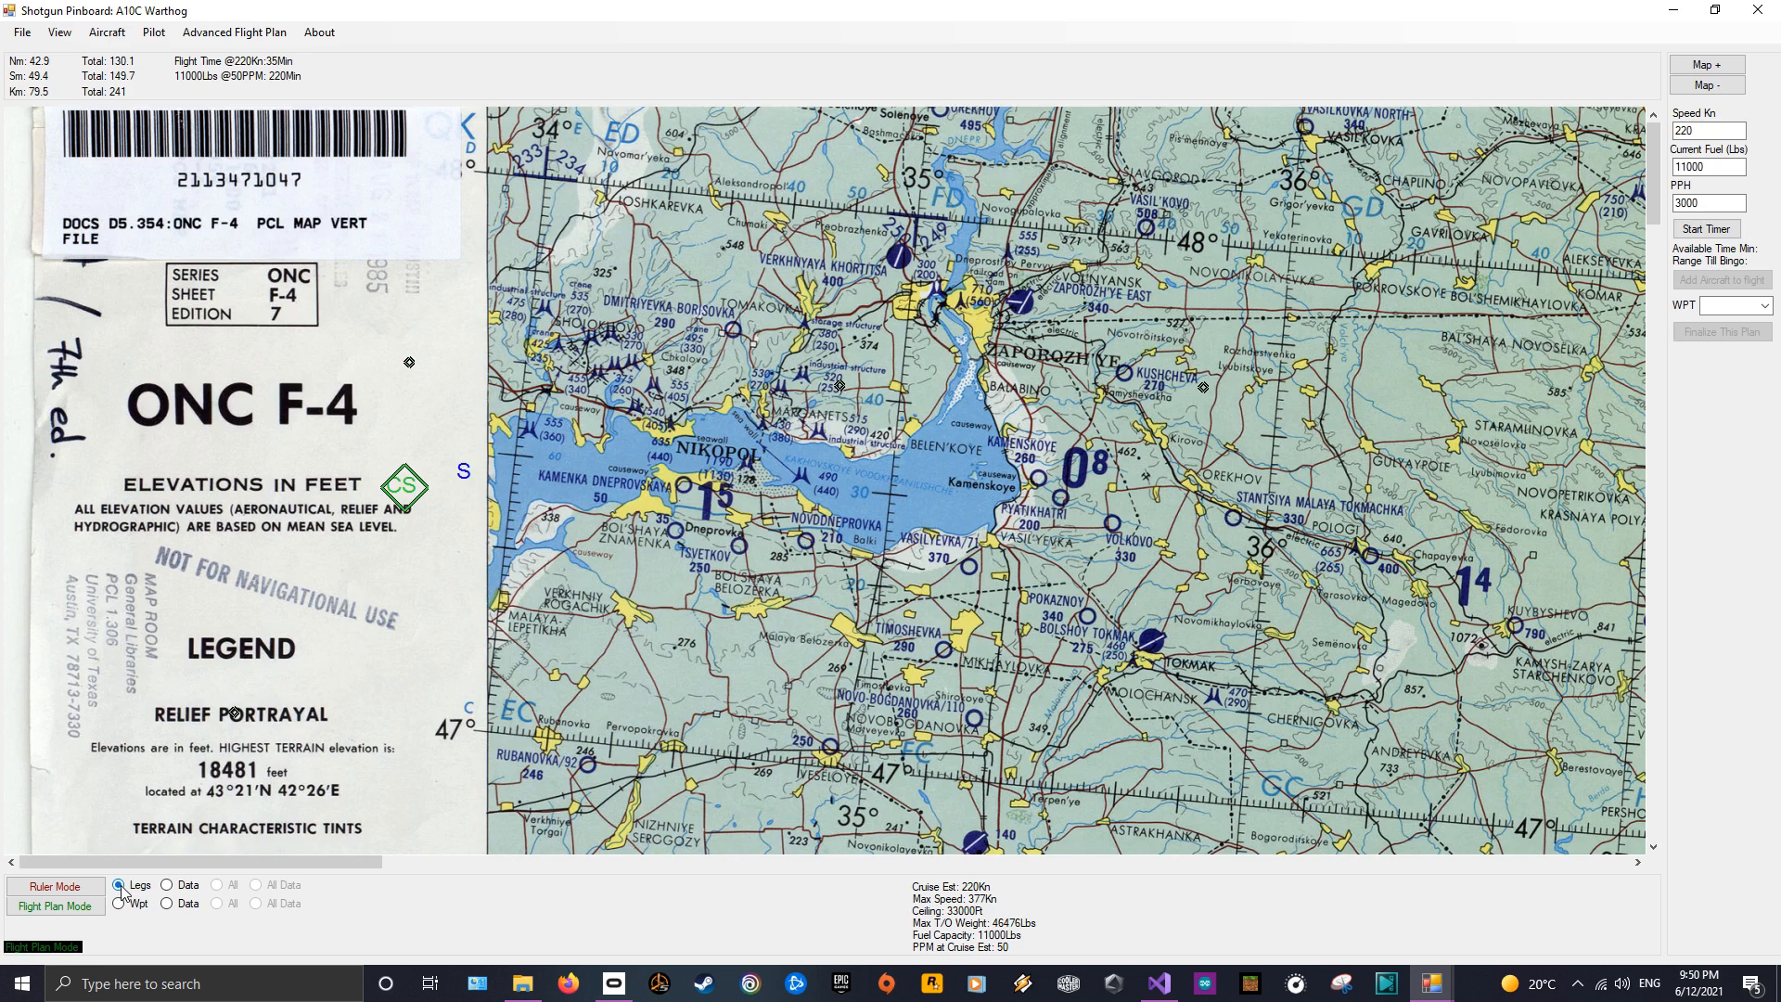
click(167, 903)
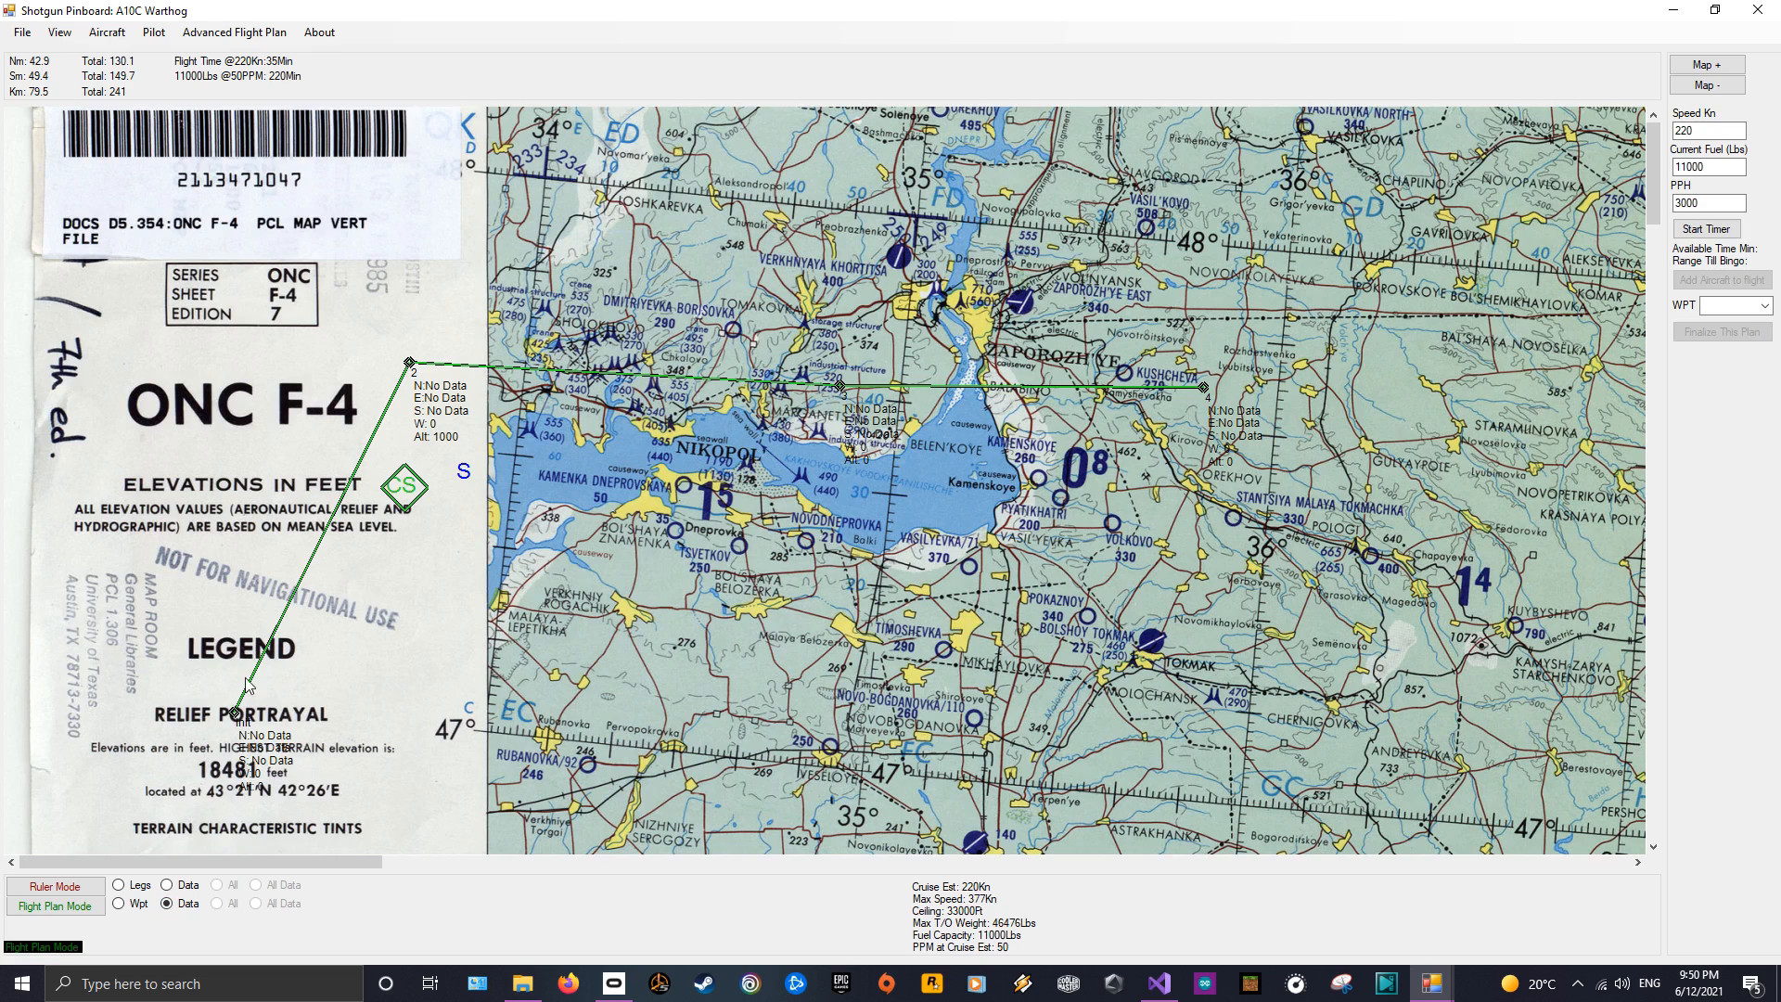
click(168, 886)
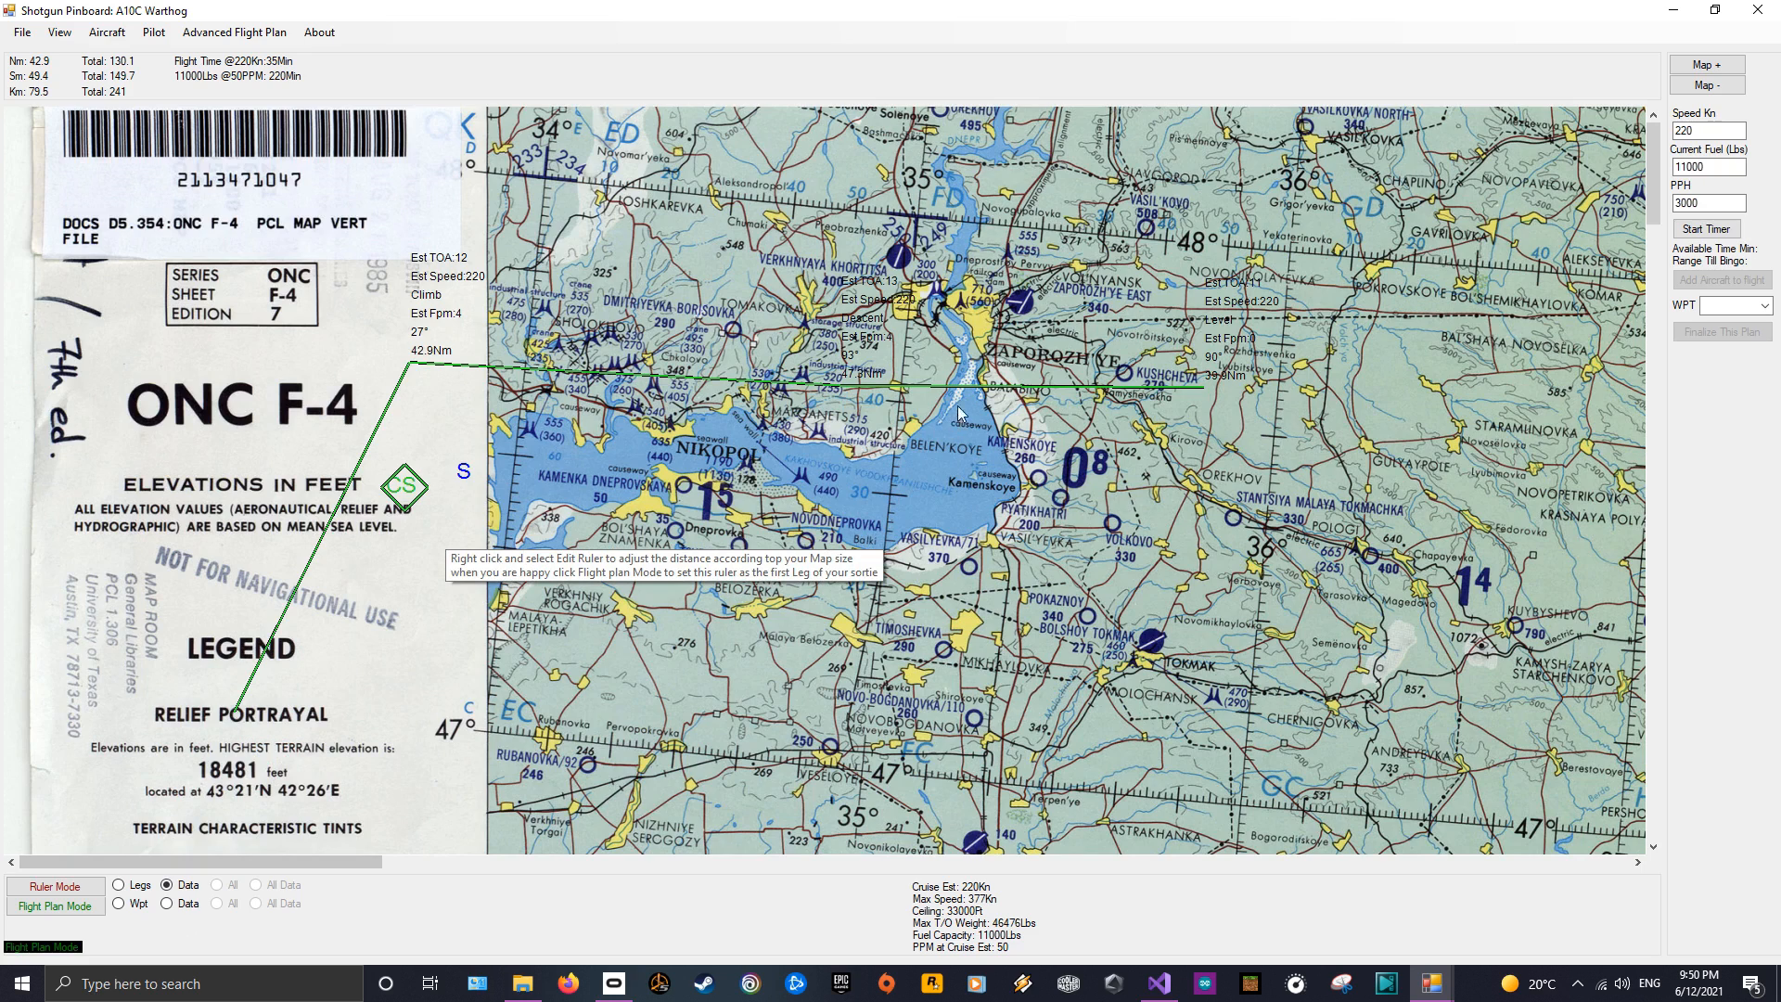
Move waypoint 3 to the chart's western edge below the barcode label with waypoint data shown, and switch to leg data.
click(167, 903)
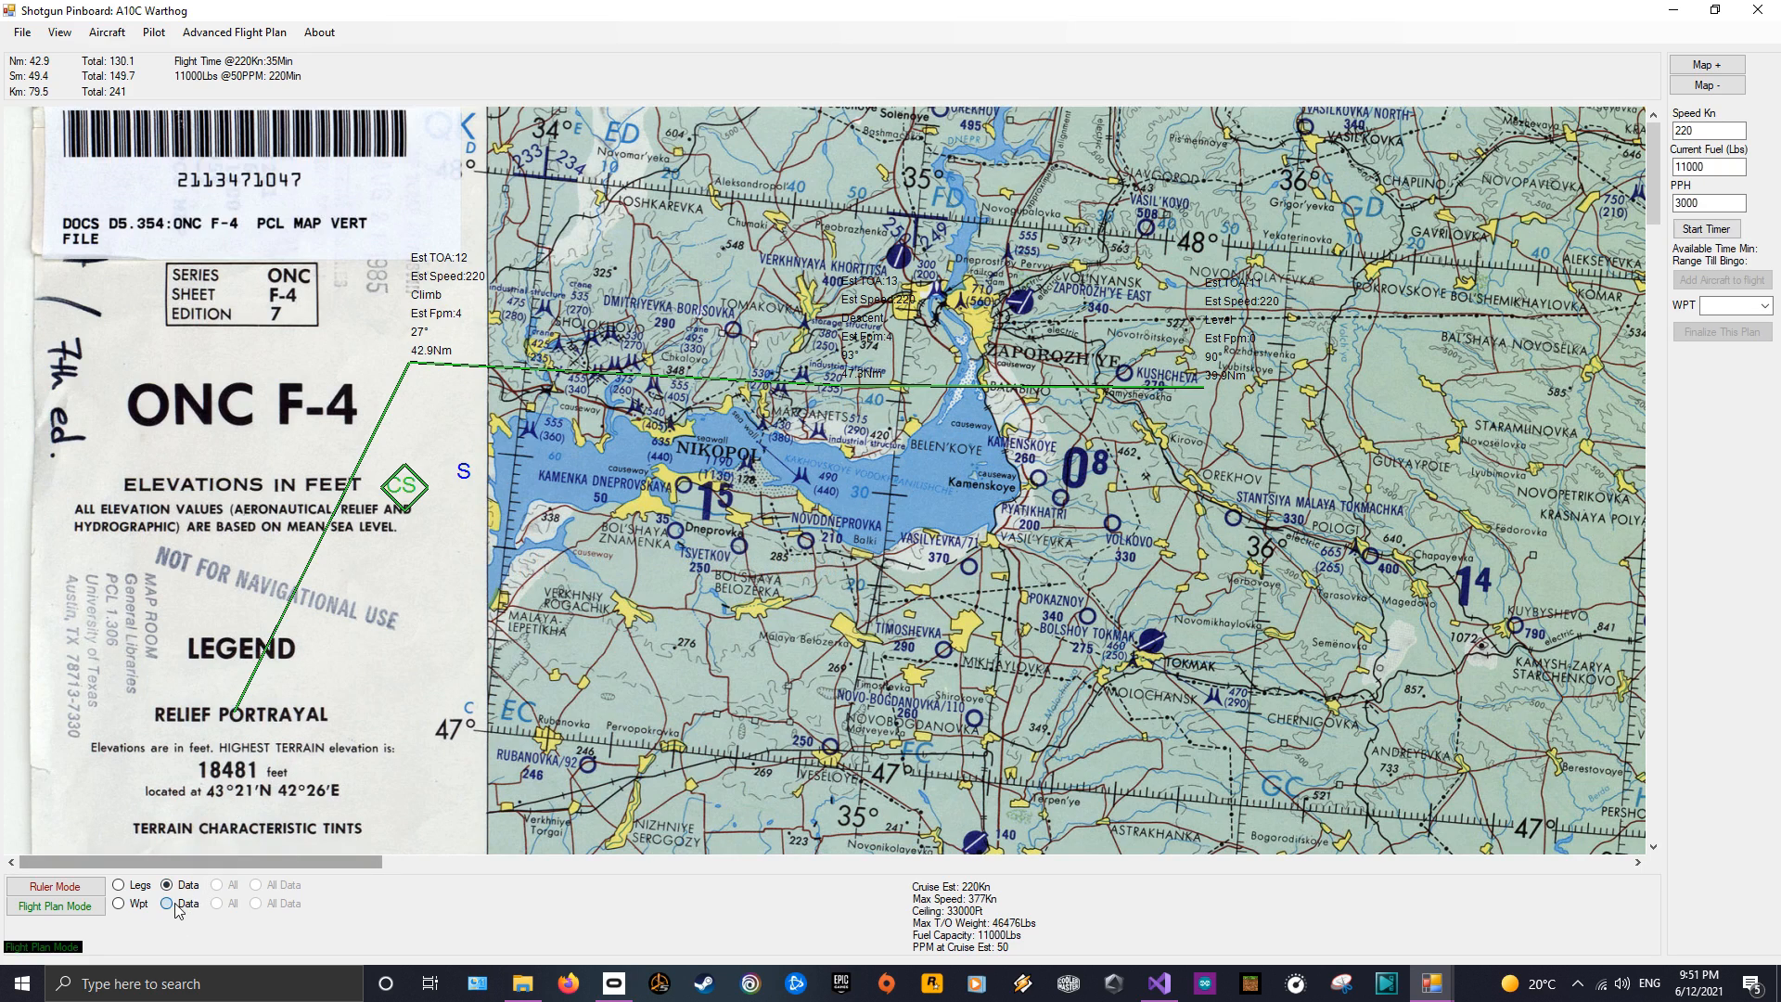
drag(842, 390, 464, 303)
click(167, 885)
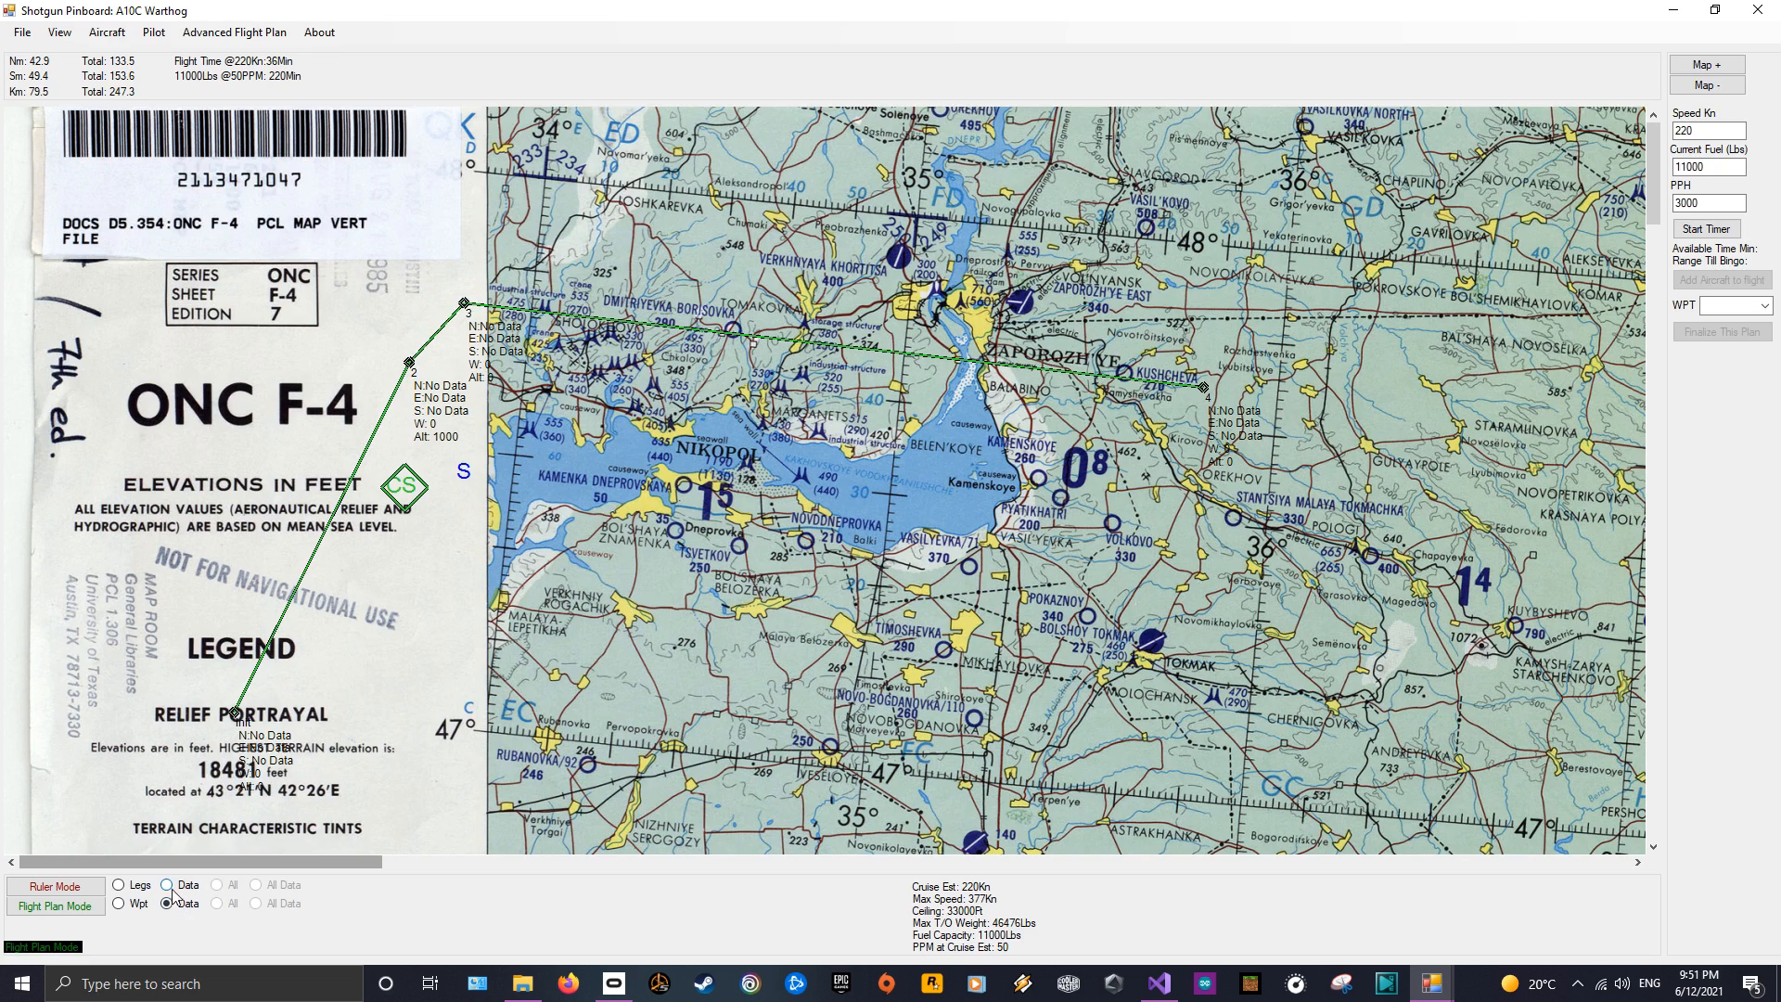